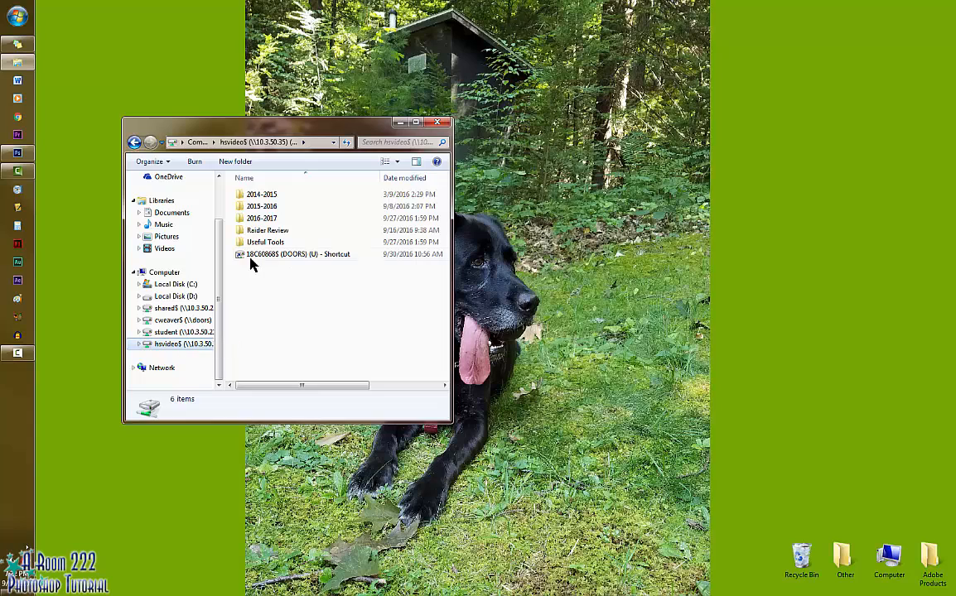
# - View the Zombie Project JPEG from the Examples folder inside Useful Tools, Photoshop Tools and Resources
pyautogui.doubleClick(270, 244)
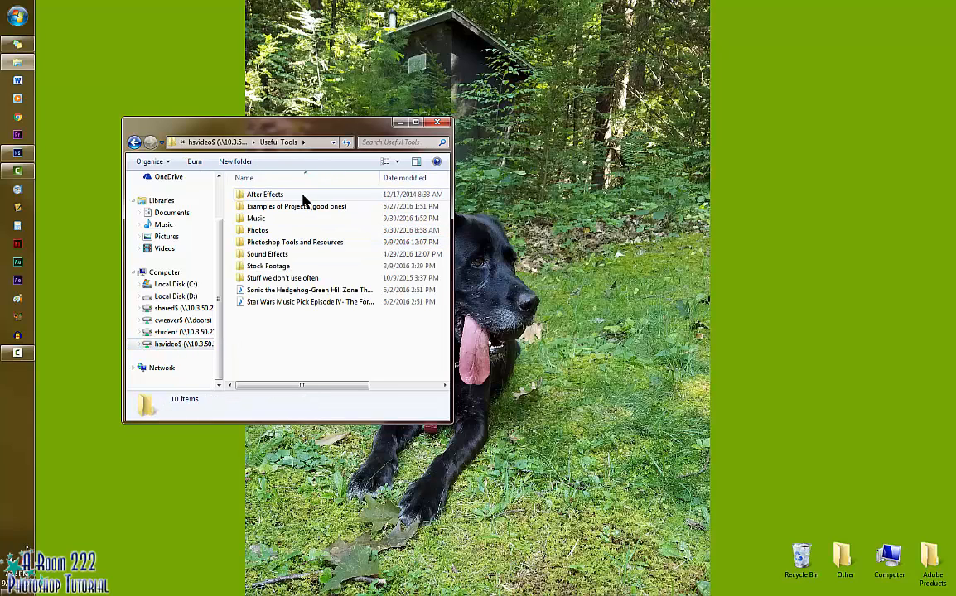
pyautogui.click(291, 239)
pyautogui.doubleClick(290, 245)
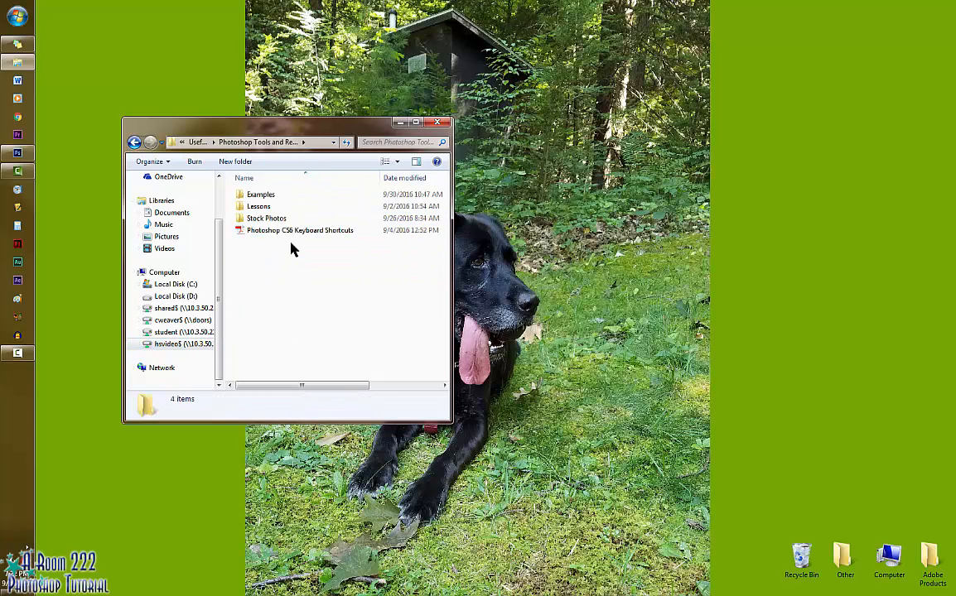
pyautogui.doubleClick(289, 195)
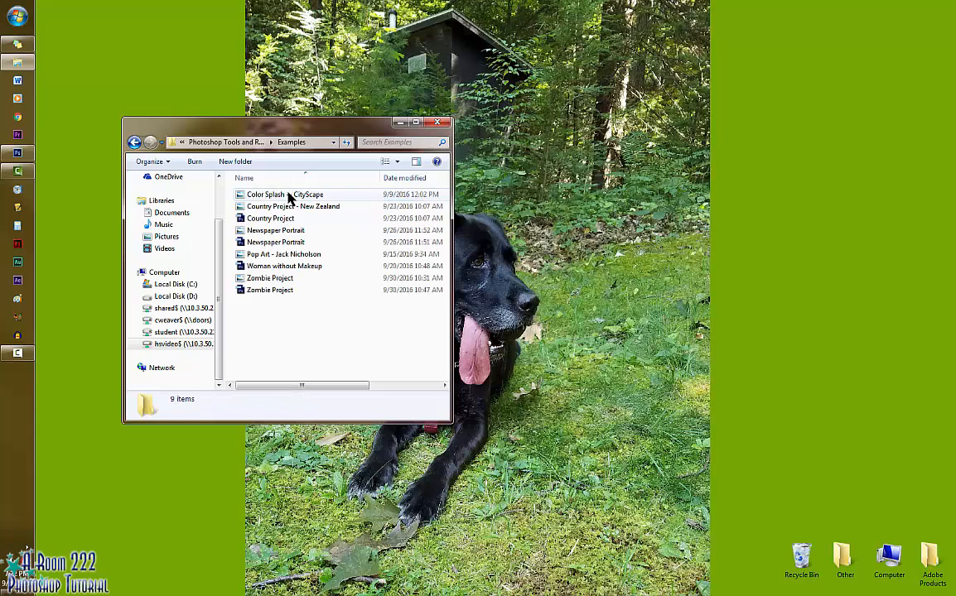
pyautogui.doubleClick(322, 278)
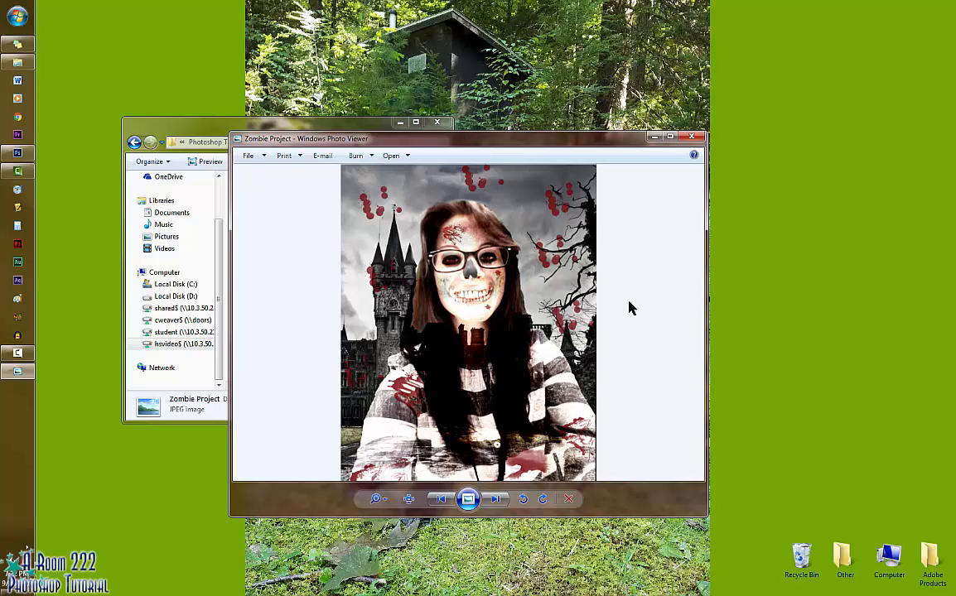
pyautogui.click(187, 139)
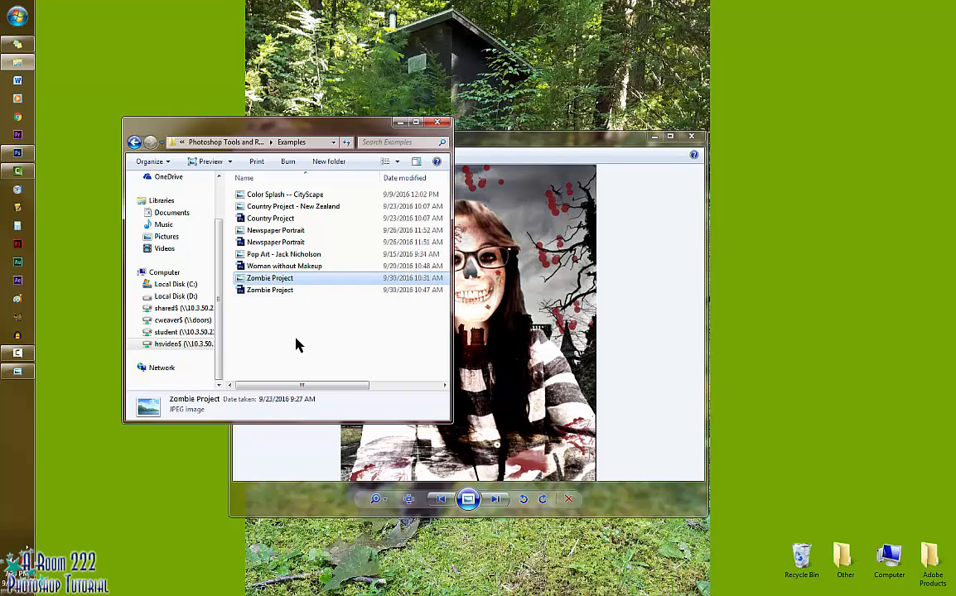
# - Switch to Photoshop and duplicate the portrait's Background layer
pyautogui.click(16, 152)
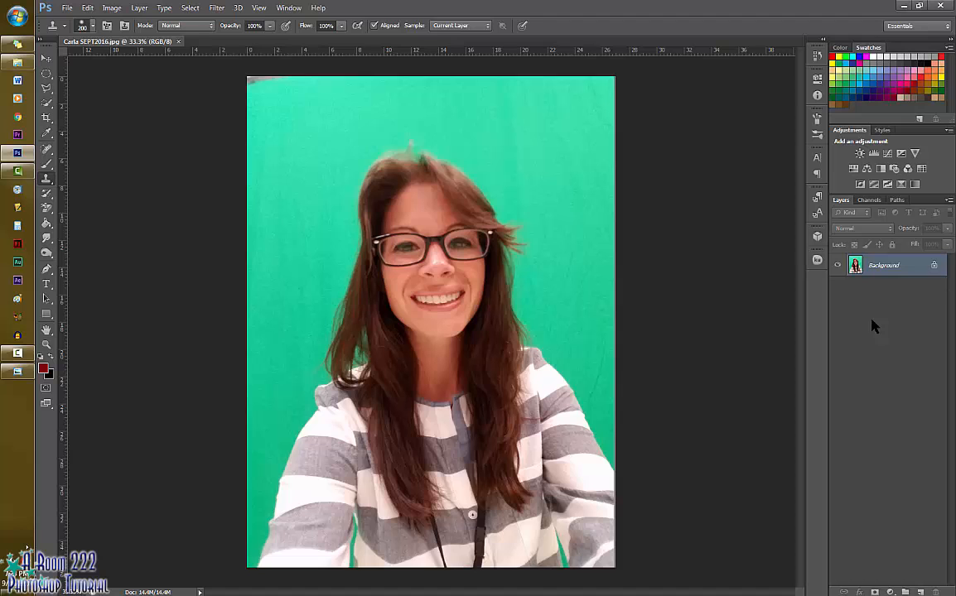
pyautogui.hotkey('ctrl', 'j')
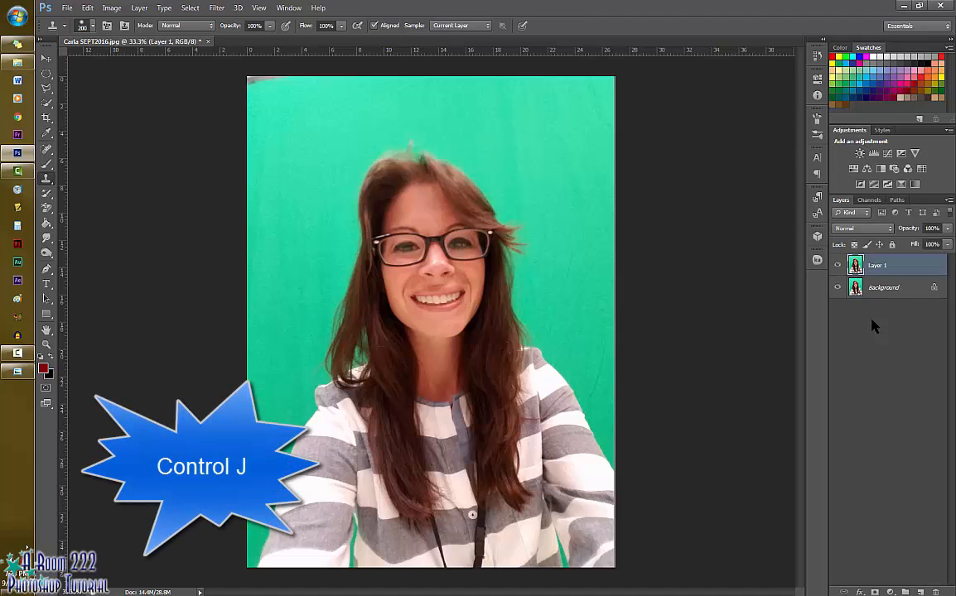
# - Select the irises of both eyes on Layer 1 with the lasso, adding the second eye to the first selection
pyautogui.hotkey('ctrl', '+')
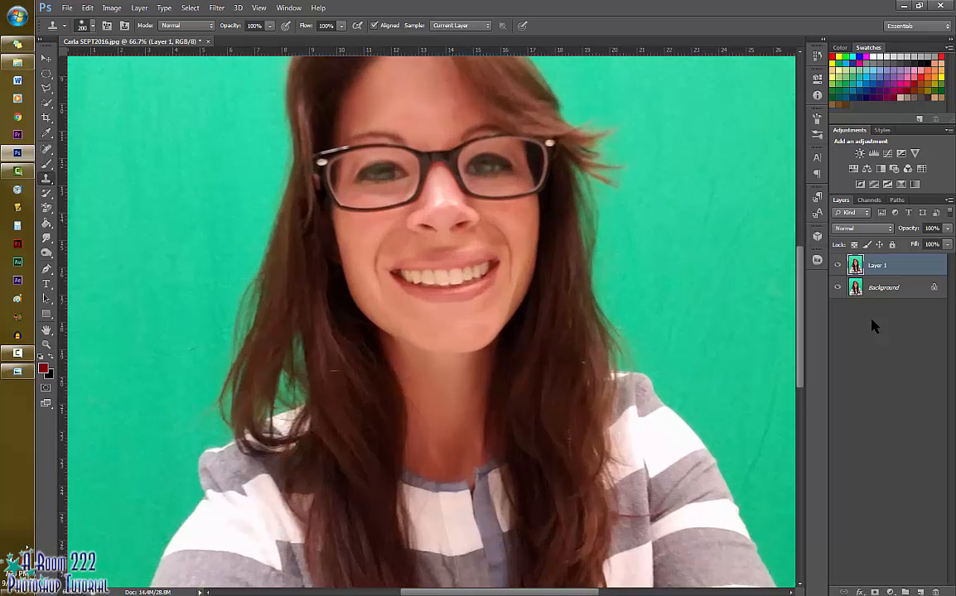
pyautogui.hotkey('ctrl', '+')
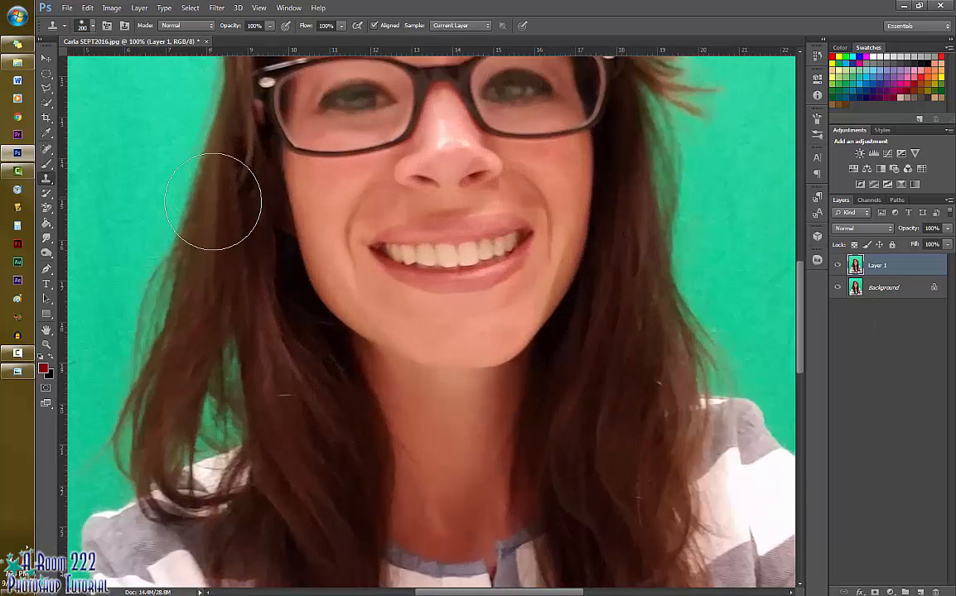
pyautogui.click(45, 88)
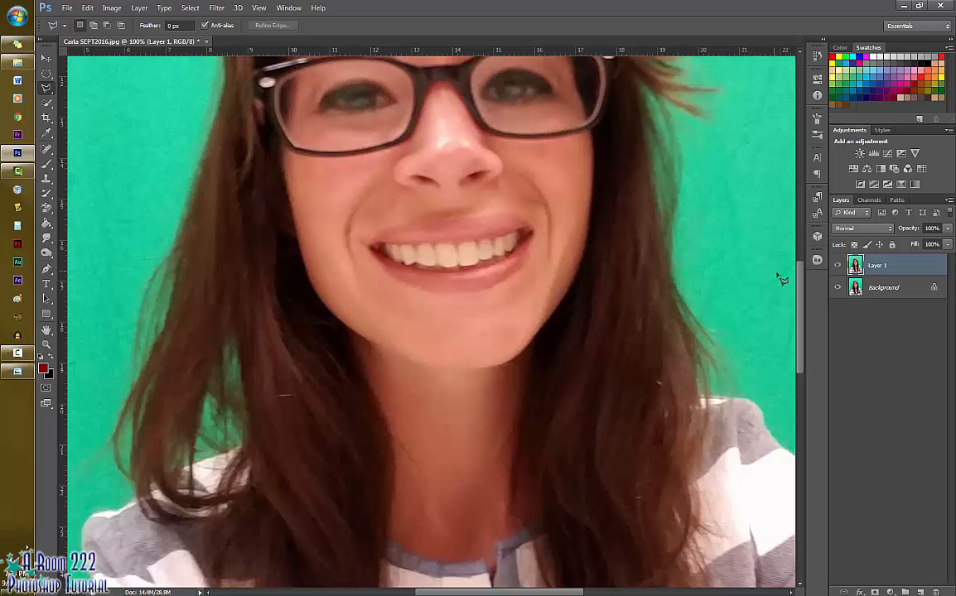
pyautogui.scroll(4, 725, 252)
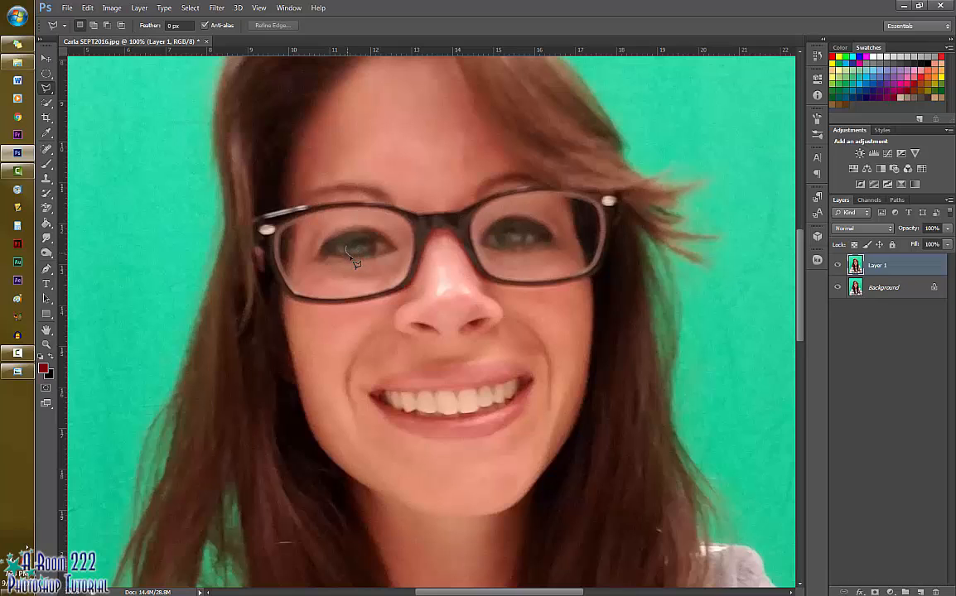
pyautogui.moveTo(351, 259)
pyautogui.mouseDown()
pyautogui.moveTo(380, 258)
pyautogui.moveTo(373, 243)
pyautogui.moveTo(355, 250)
pyautogui.mouseUp()
pyautogui.press('shift')
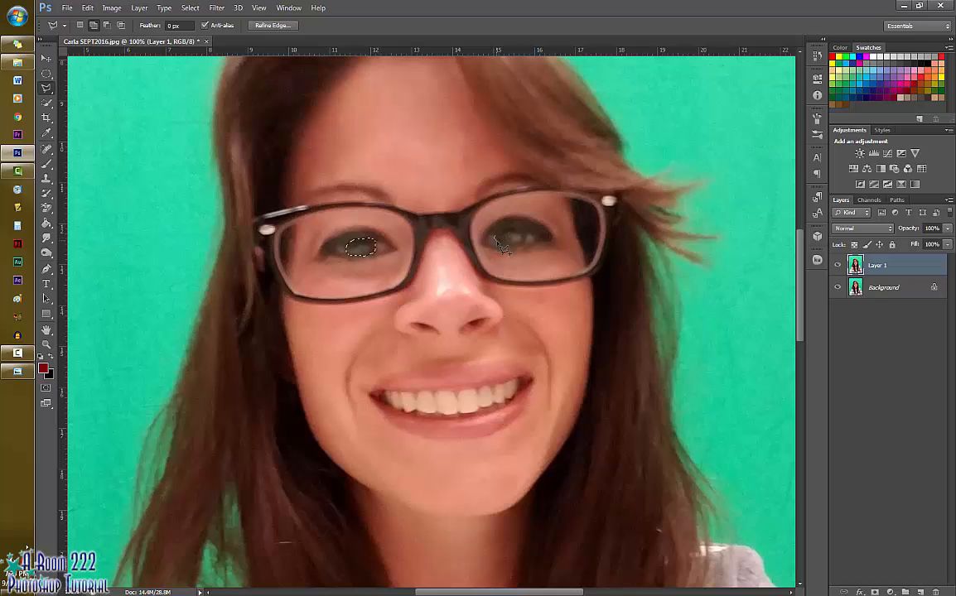
pyautogui.moveTo(501, 250)
pyautogui.mouseDown()
pyautogui.moveTo(531, 240)
pyautogui.moveTo(520, 230)
pyautogui.moveTo(500, 241)
pyautogui.mouseUp()
pyautogui.moveTo(501, 240); pyautogui.dragTo(501, 239)
# - Feather the iris selection and copy it to a new layer
pyautogui.rightClick(432, 294)
pyautogui.click(486, 329)
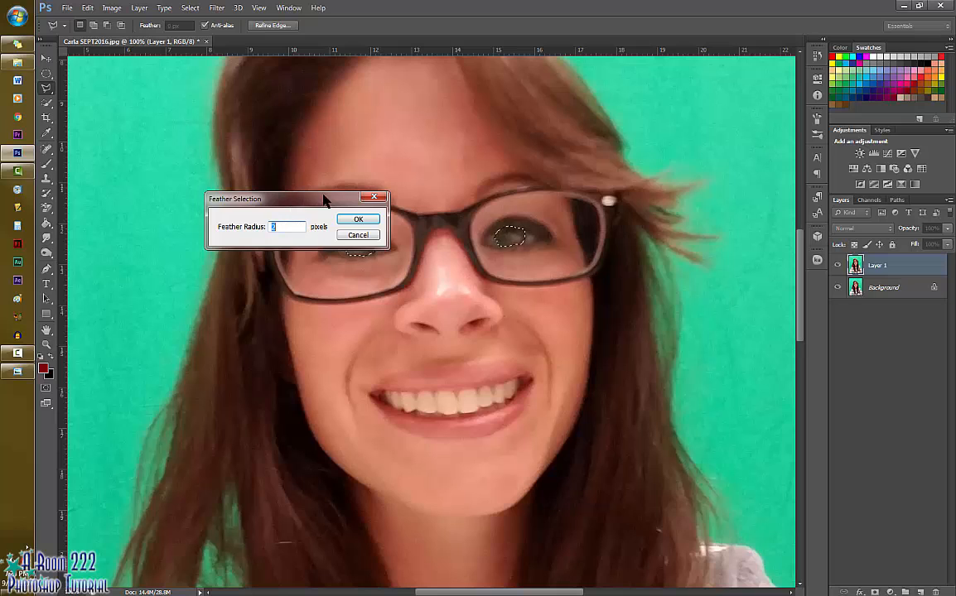
pyautogui.click(358, 220)
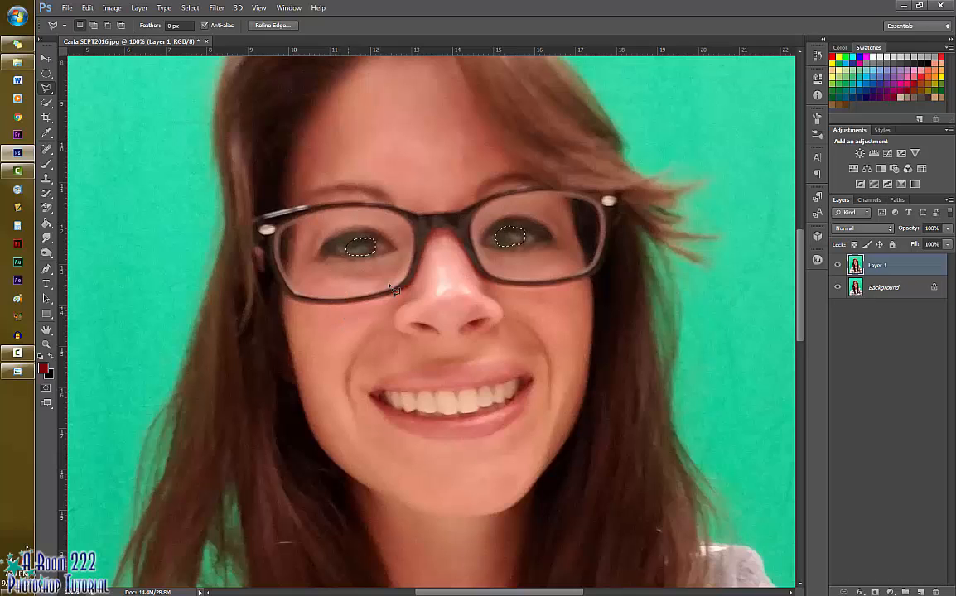
pyautogui.rightClick(437, 308)
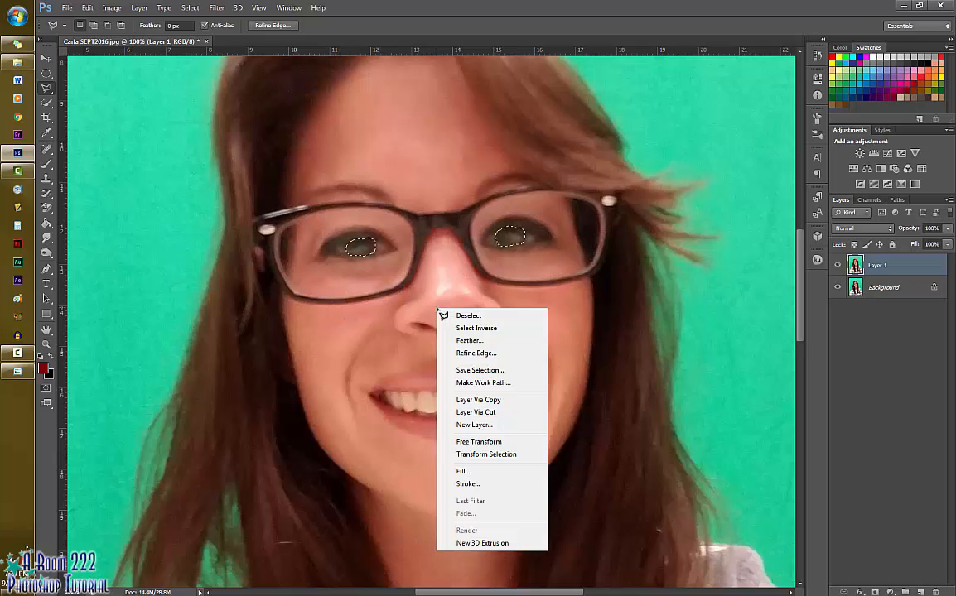
pyautogui.click(501, 401)
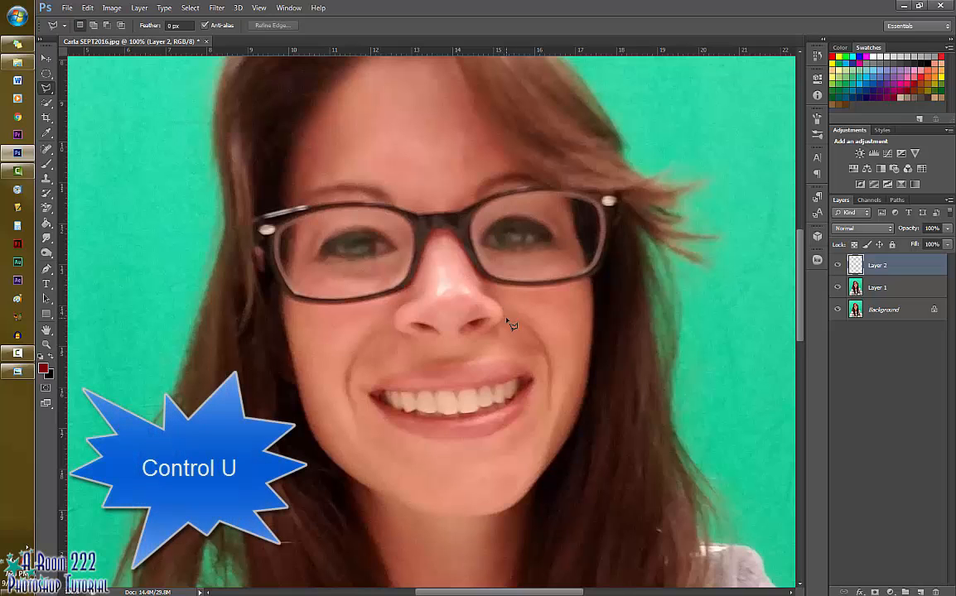
# - Apply Hue/Saturation to the copied irises with Hue -40 and Saturation +15
pyautogui.hotkey('ctrl', 'u')
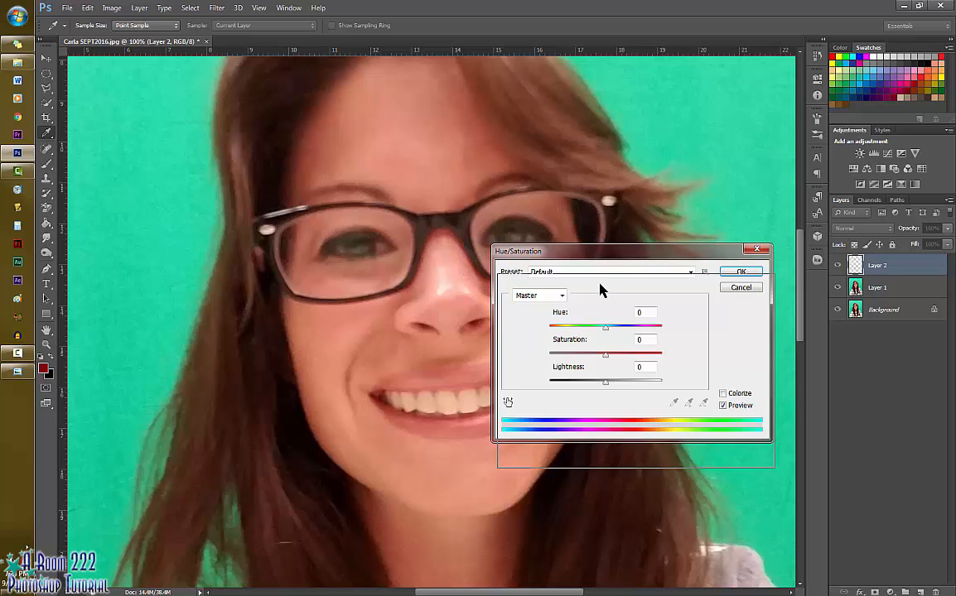
pyautogui.moveTo(597, 260); pyautogui.dragTo(600, 289)
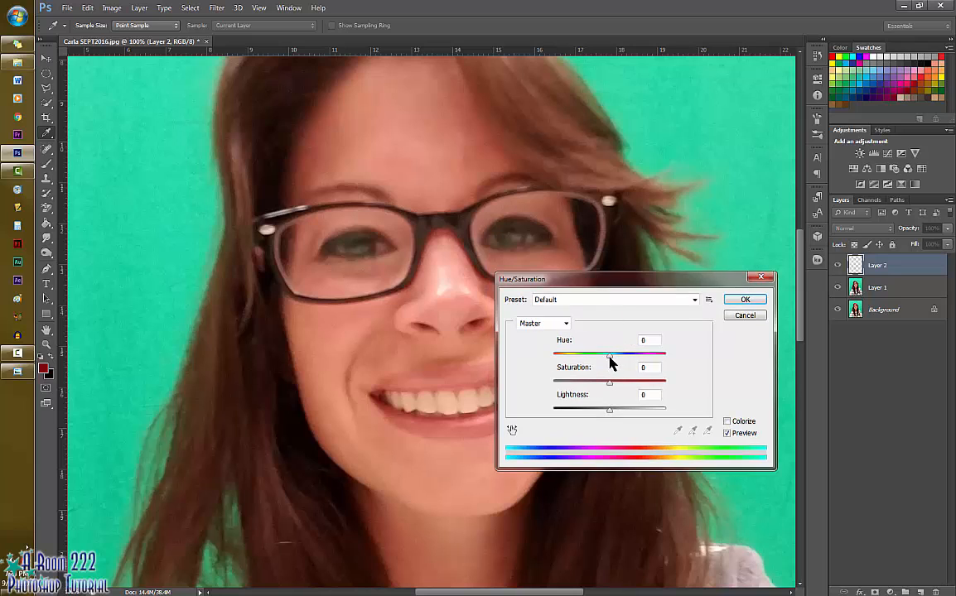
pyautogui.moveTo(611, 356); pyautogui.dragTo(587, 365)
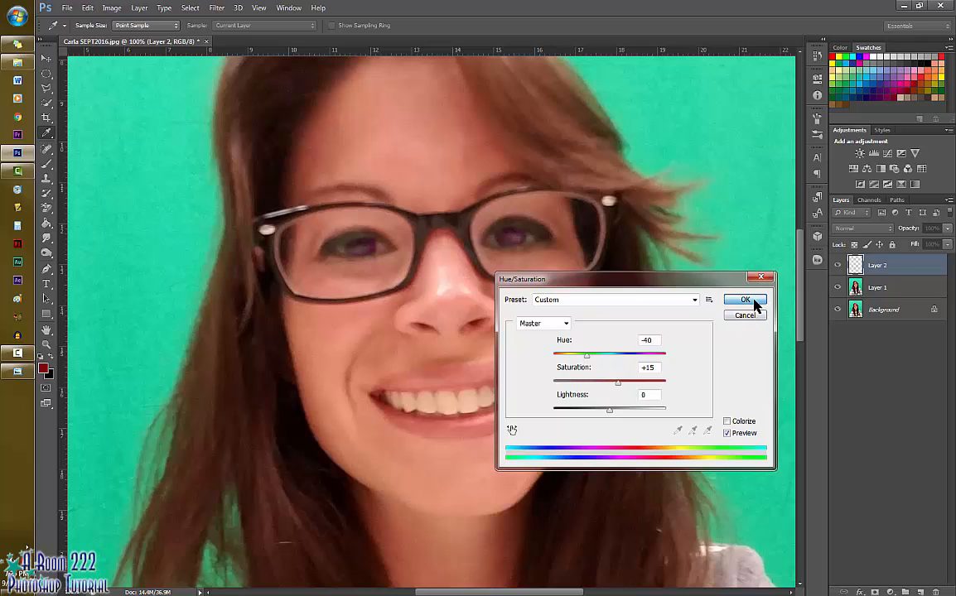
pyautogui.click(751, 303)
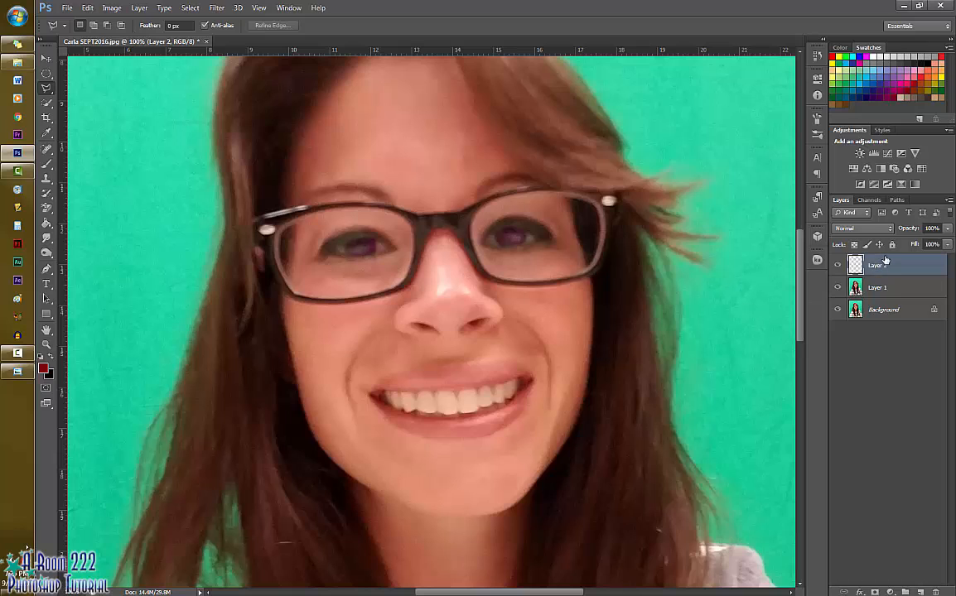
# - Set the iris layer's blending mode to Hard Light and lock its transparent pixels
pyautogui.click(861, 228)
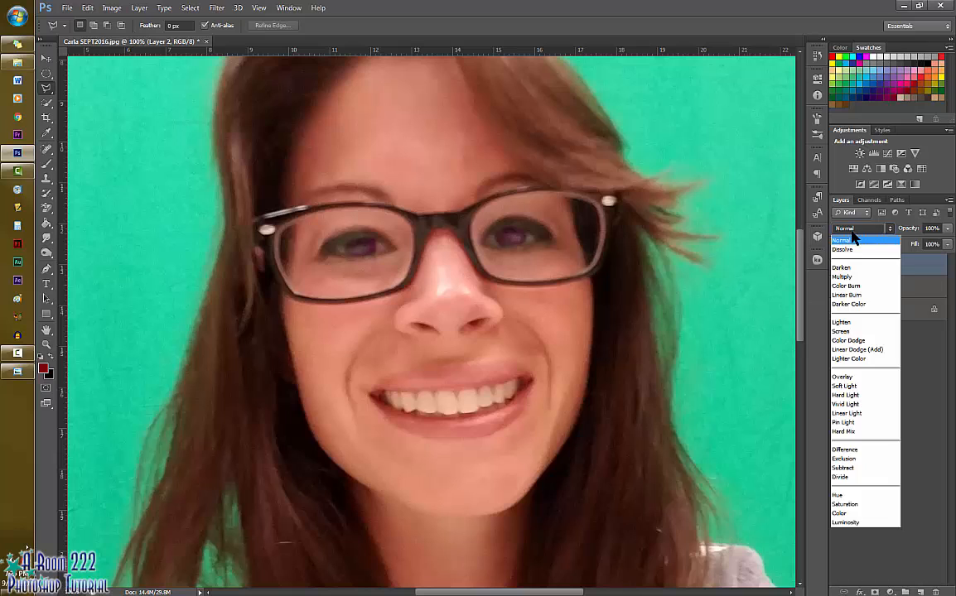
pyautogui.click(858, 249)
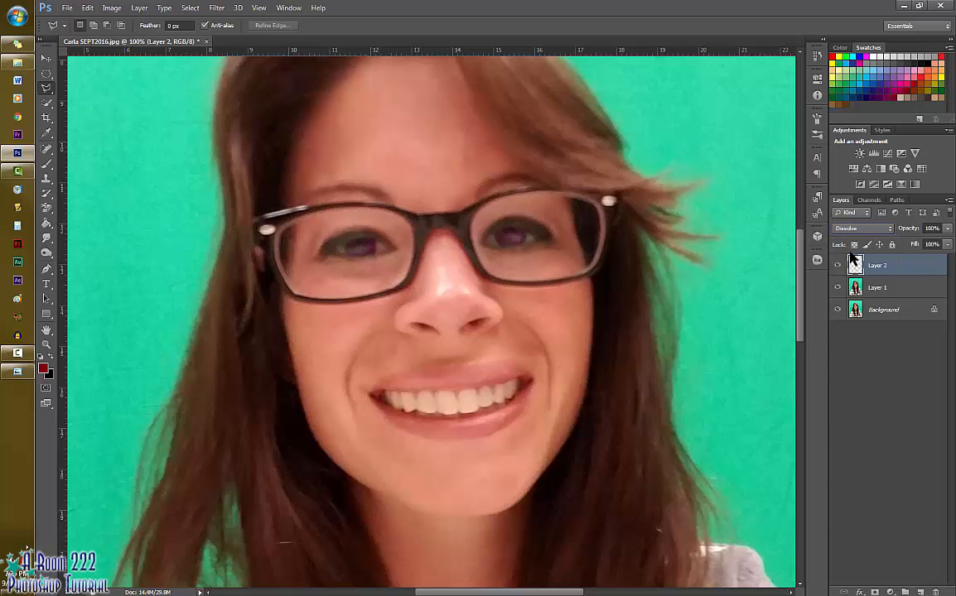
pyautogui.hotkey('shift', '+')
pyautogui.hotkey('shift', '+')
pyautogui.hotkey('shift', '+')
pyautogui.hotkey('shift', '+')
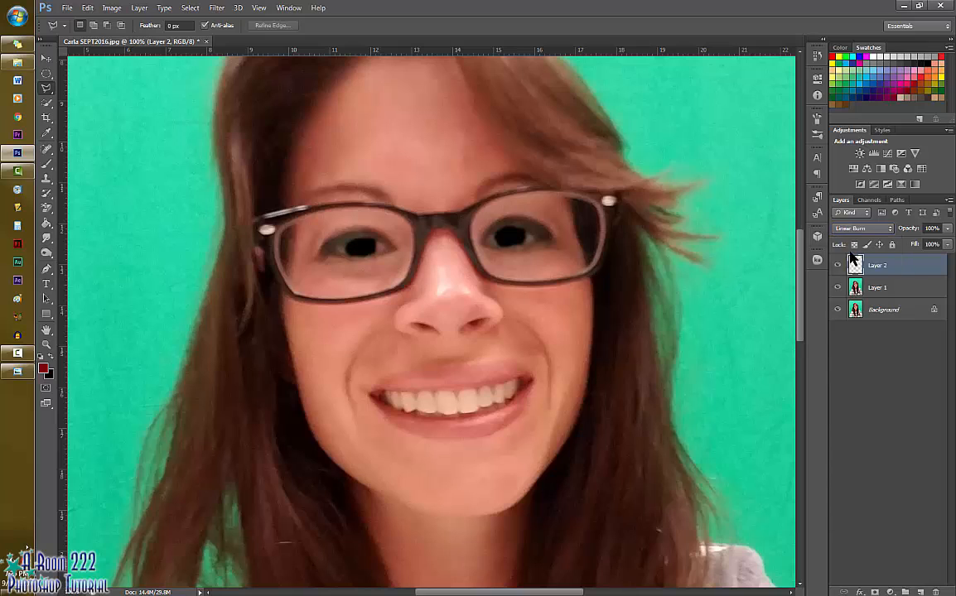
pyautogui.hotkey('shift', '+')
pyautogui.hotkey('shift', '+')
pyautogui.hotkey('shift', '+')
pyautogui.hotkey('shift', '+')
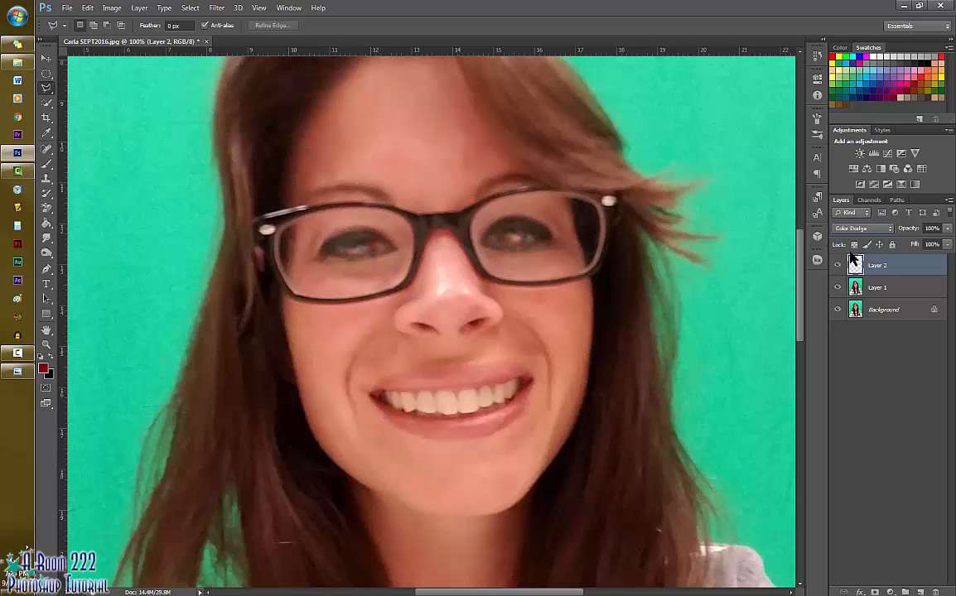
pyautogui.hotkey('shift', '+')
pyautogui.hotkey('shift', '+')
pyautogui.hotkey('shift', '+')
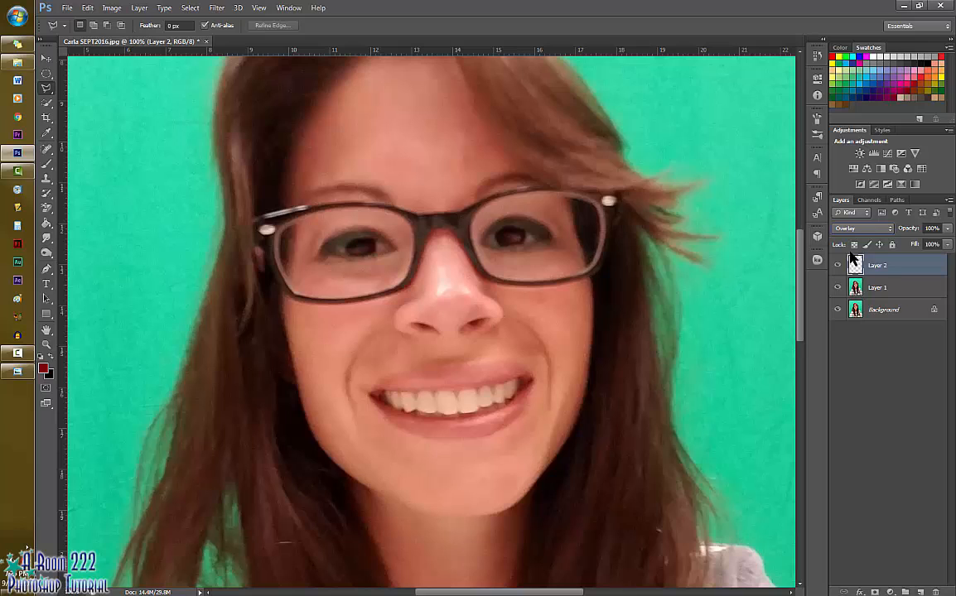
pyautogui.hotkey('shift', '+')
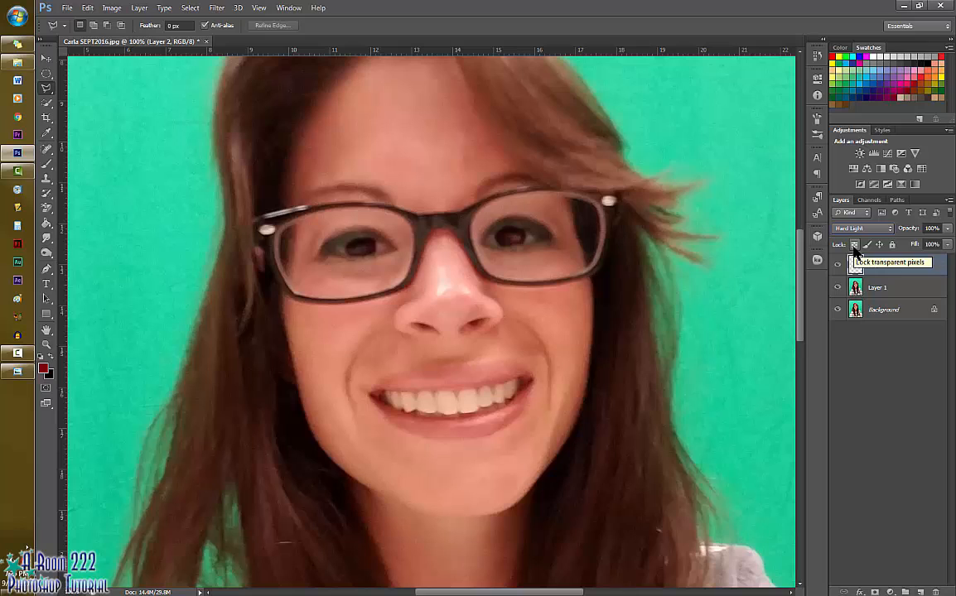
pyautogui.click(855, 246)
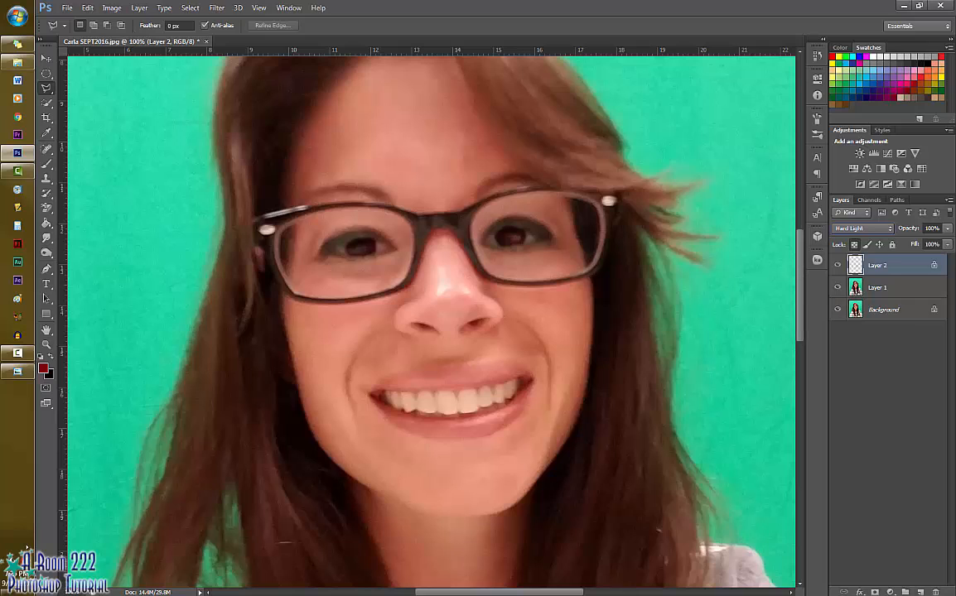
# - Select the full visible area of both eyes, including the whites, on Layer 1 with the lasso
pyautogui.click(880, 289)
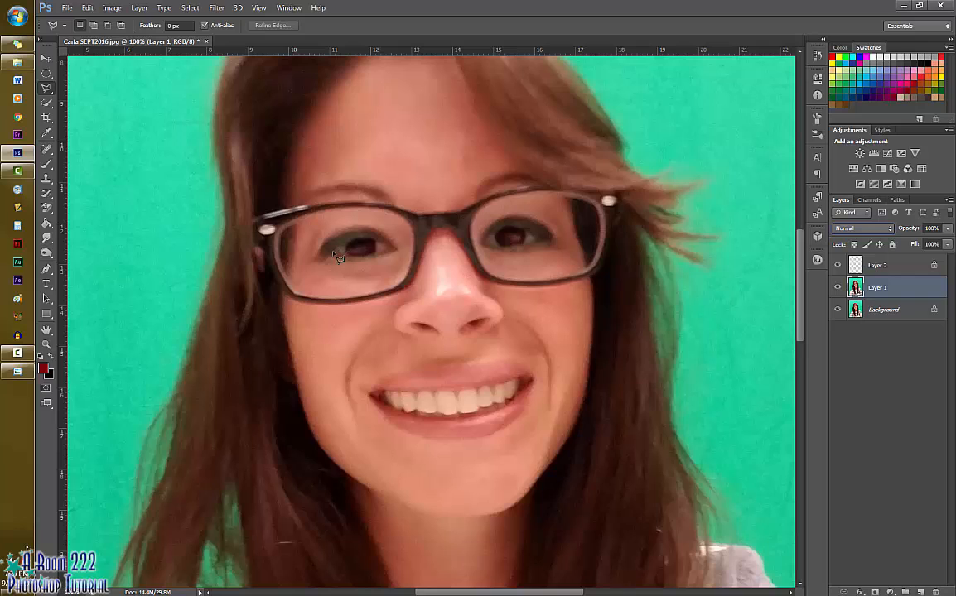
pyautogui.moveTo(336, 246)
pyautogui.mouseDown()
pyautogui.moveTo(372, 238)
pyautogui.moveTo(396, 250)
pyautogui.moveTo(368, 259)
pyautogui.moveTo(331, 252)
pyautogui.mouseUp()
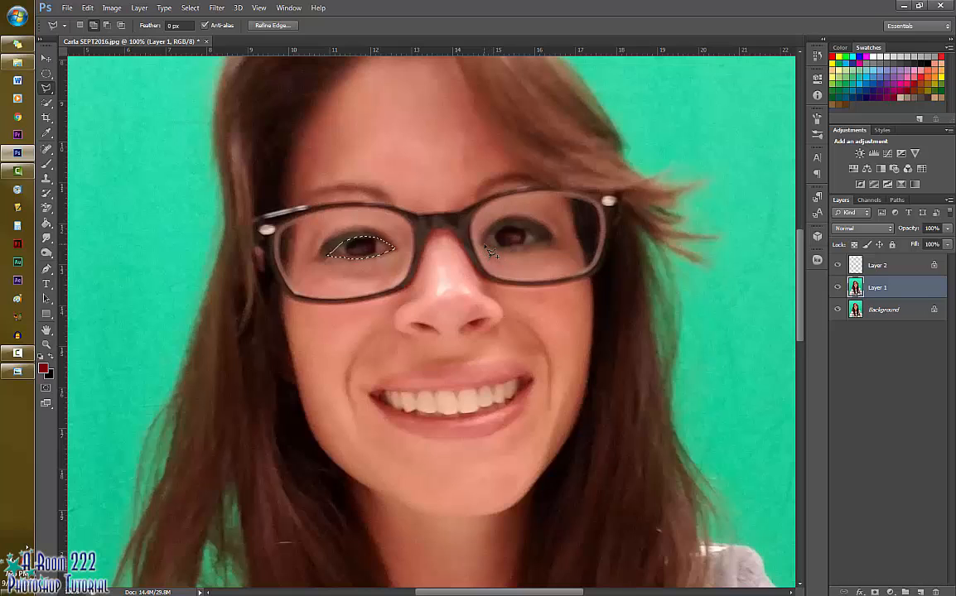
pyautogui.moveTo(489, 246)
pyautogui.mouseDown()
pyautogui.moveTo(506, 253)
pyautogui.moveTo(547, 236)
pyautogui.moveTo(505, 227)
pyautogui.moveTo(488, 244)
pyautogui.mouseUp()
# - Feather the selection around both eyes and copy it from Layer 1 to a new layer
pyautogui.rightClick(441, 258)
pyautogui.click(487, 292)
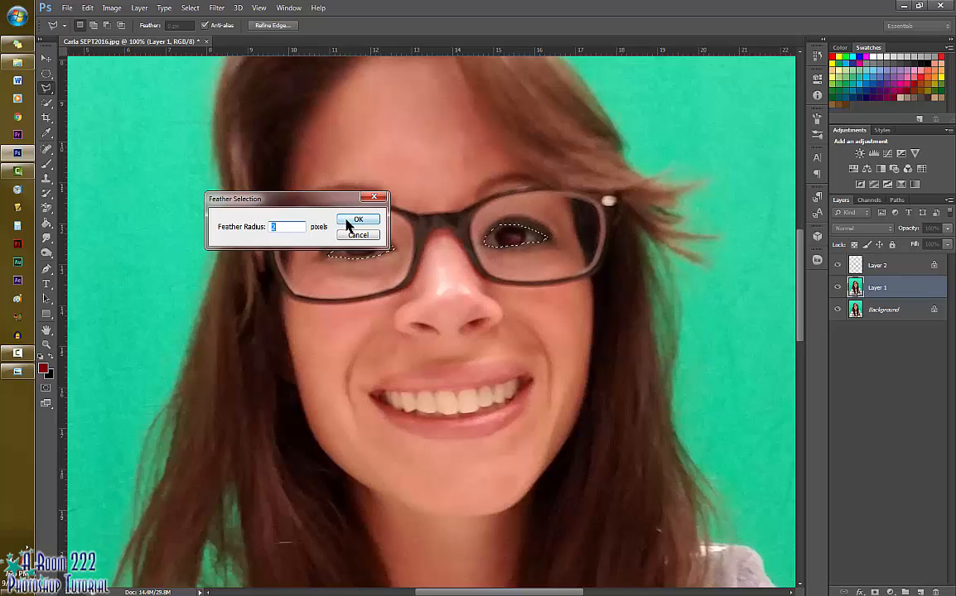
pyautogui.click(348, 222)
pyautogui.rightClick(468, 291)
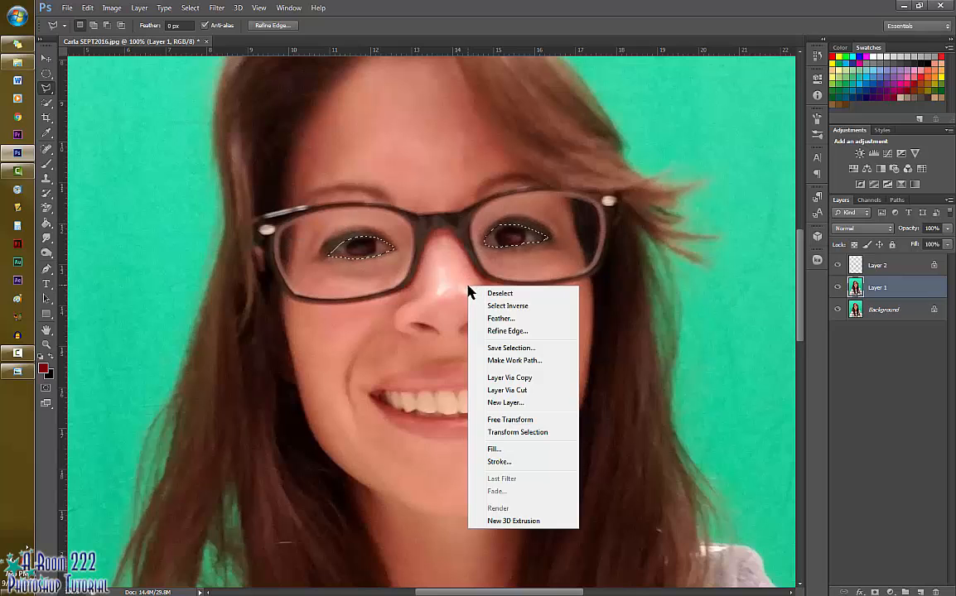
pyautogui.click(510, 379)
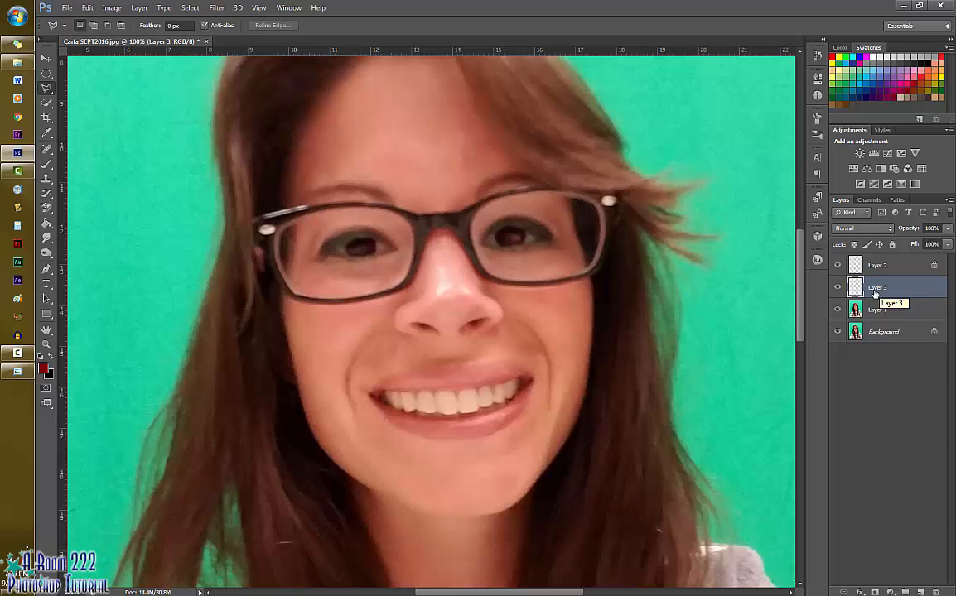
# - Lock the transparent pixels of Layer 3 and rename the layer White eye
pyautogui.click(854, 244)
pyautogui.doubleClick(875, 287)
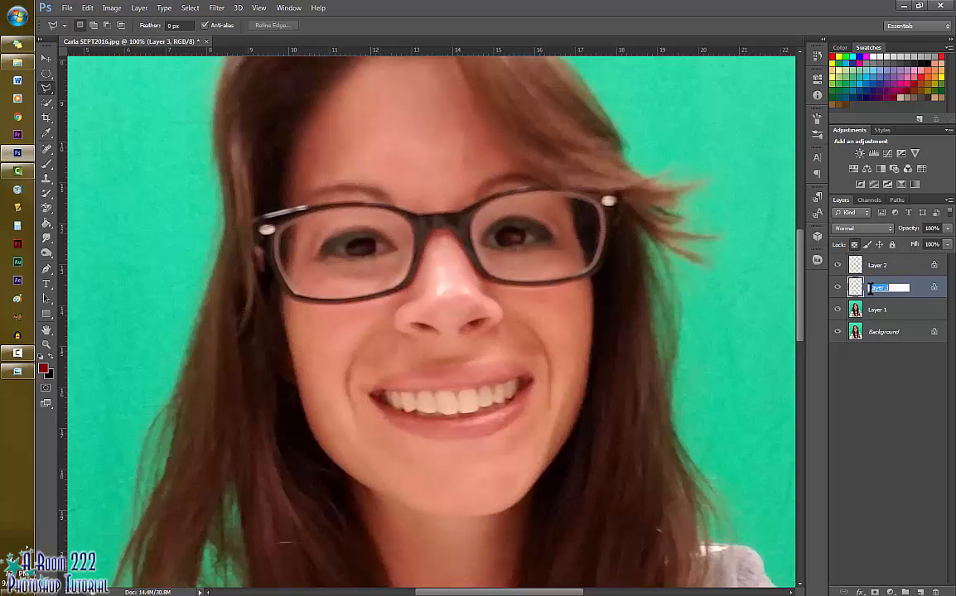
pyautogui.write('White eye')
pyautogui.press('Return')
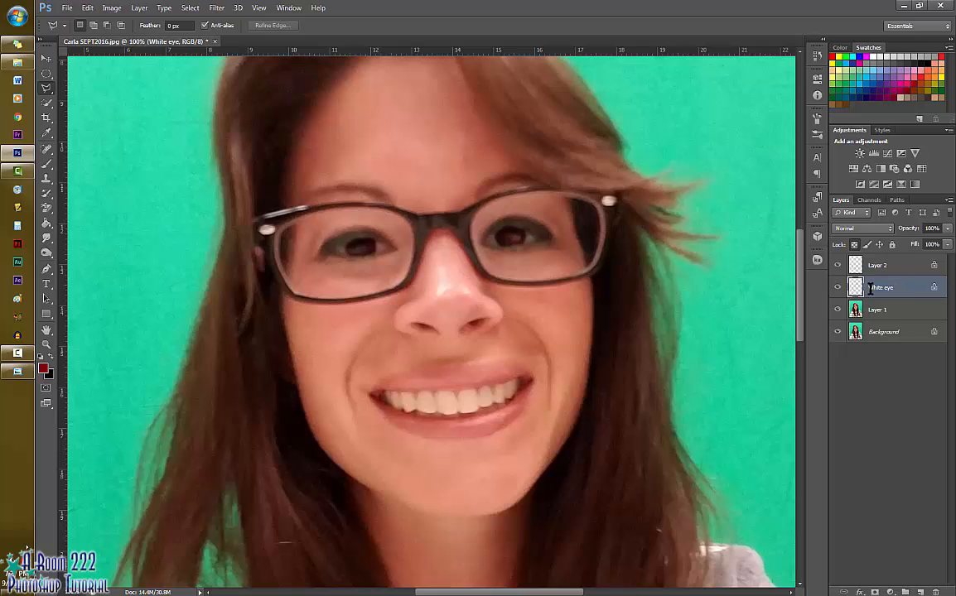
# - Rename Layer 2, which holds the recoloured irises, as Red eye
pyautogui.doubleClick(879, 265)
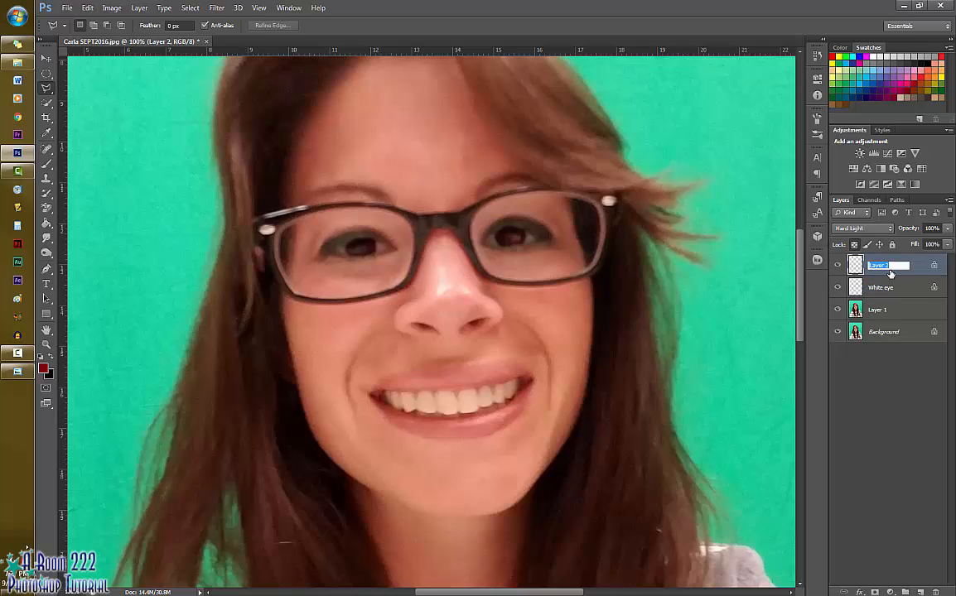
pyautogui.write('Red eye')
pyautogui.press('Return')
# - Paint the whites of both eyes white on the White eye layer with a 25 px brush at 38% opacity
pyautogui.click(901, 290)
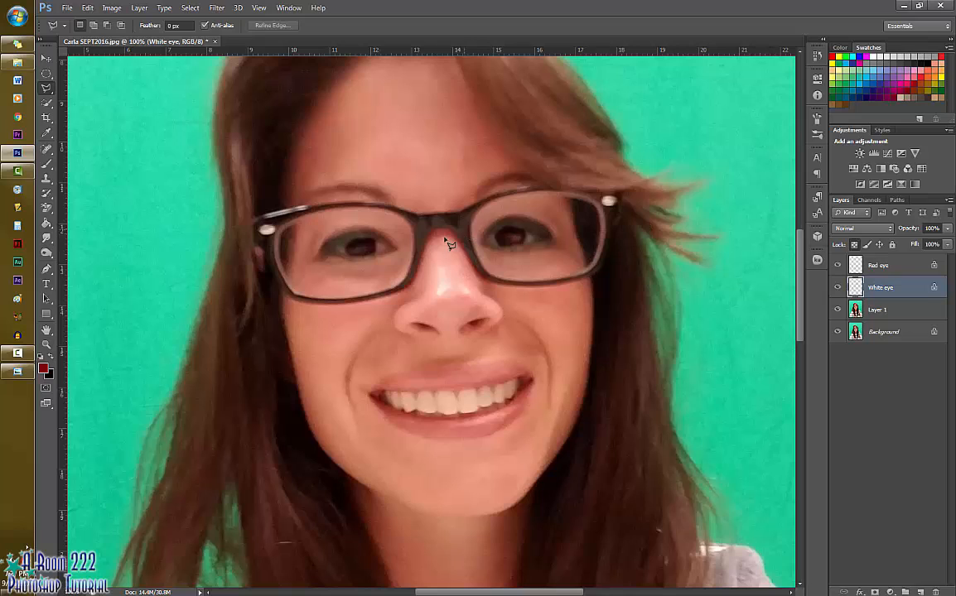
pyautogui.click(47, 165)
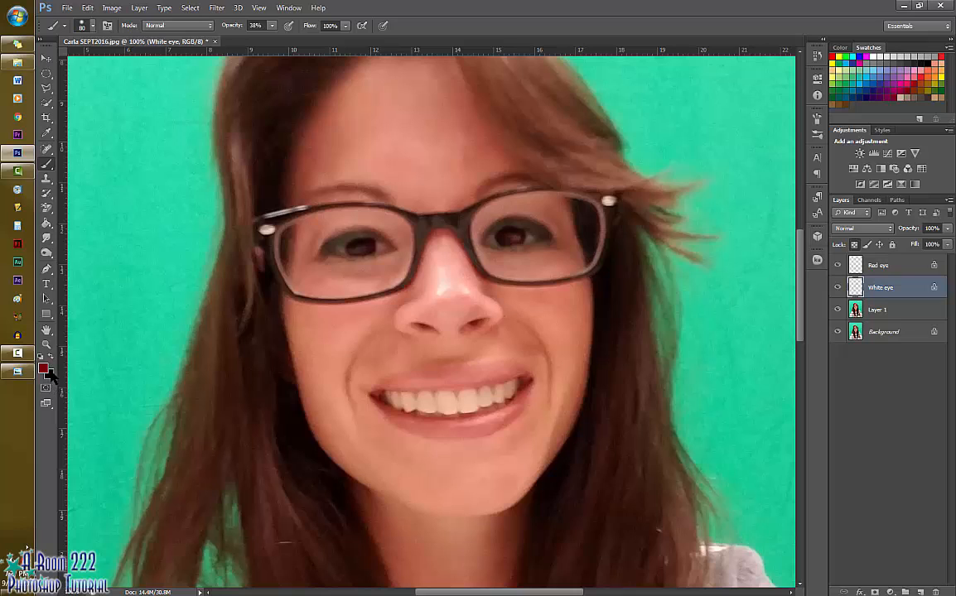
pyautogui.press('d')
pyautogui.press('x')
pyautogui.moveTo(338, 247); pyautogui.dragTo(376, 248)
pyautogui.moveTo(489, 239); pyautogui.dragTo(519, 240)
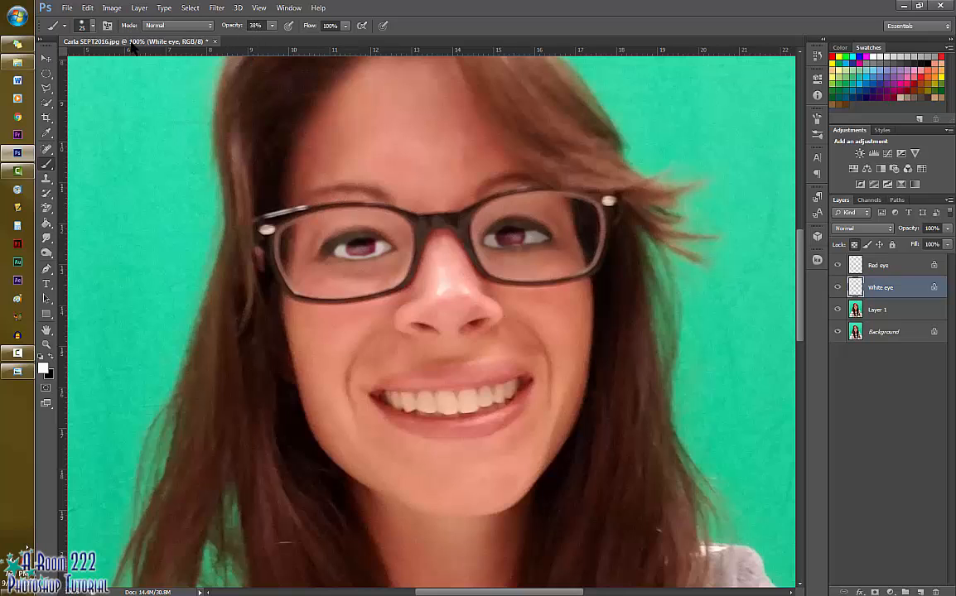
pyautogui.click(94, 28)
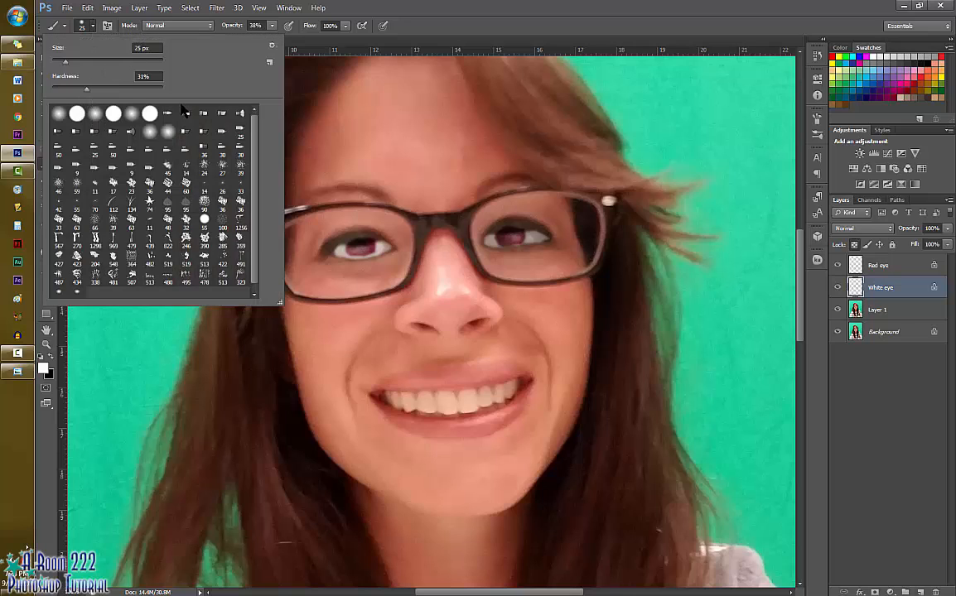
pyautogui.click(514, 11)
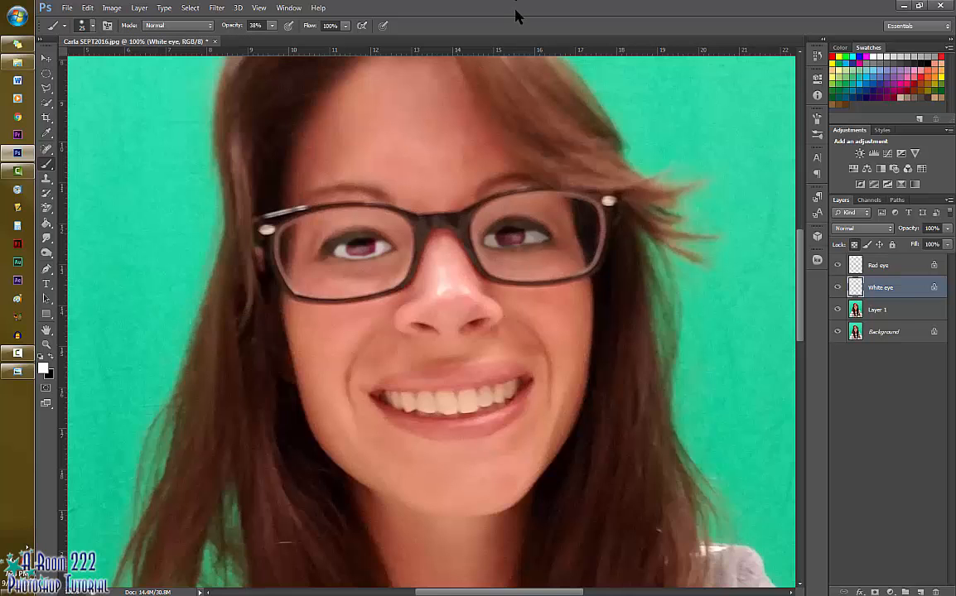
pyautogui.moveTo(537, 239)
pyautogui.mouseDown()
pyautogui.moveTo(545, 242)
pyautogui.moveTo(482, 248)
pyautogui.mouseUp()
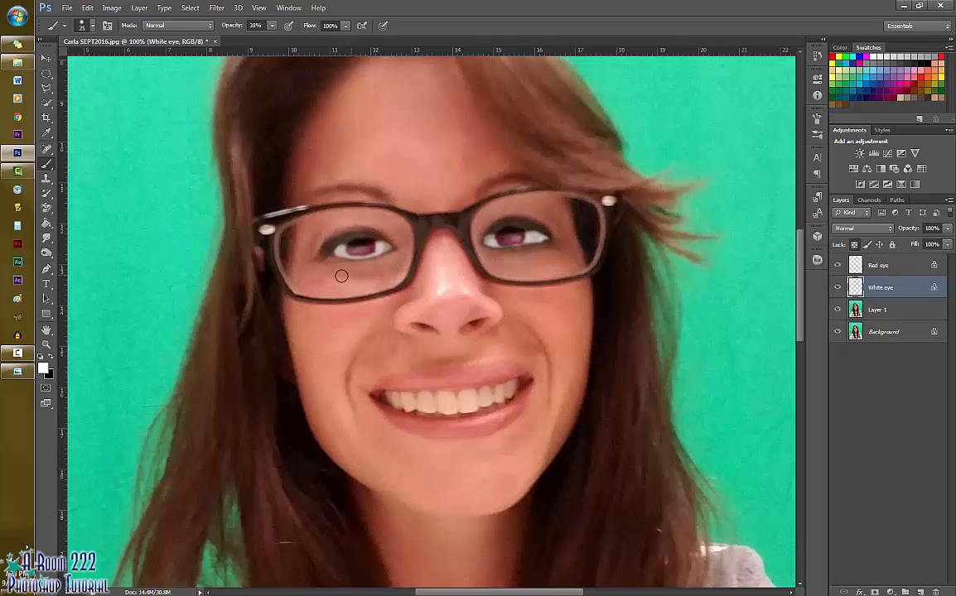
pyautogui.moveTo(379, 250); pyautogui.dragTo(329, 256)
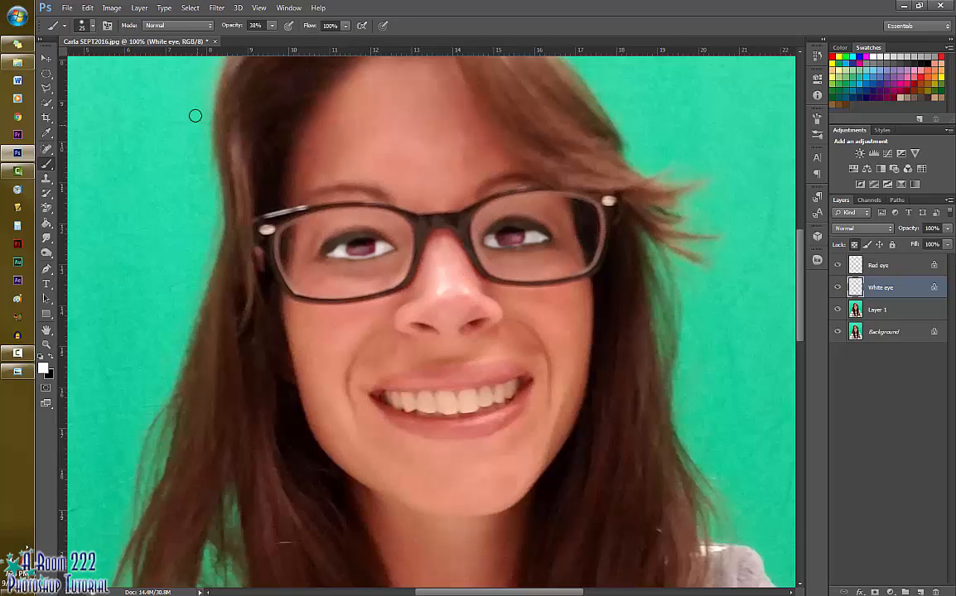
# - Try out the blending modes on the White eye layer and set it to Screen
pyautogui.click(861, 228)
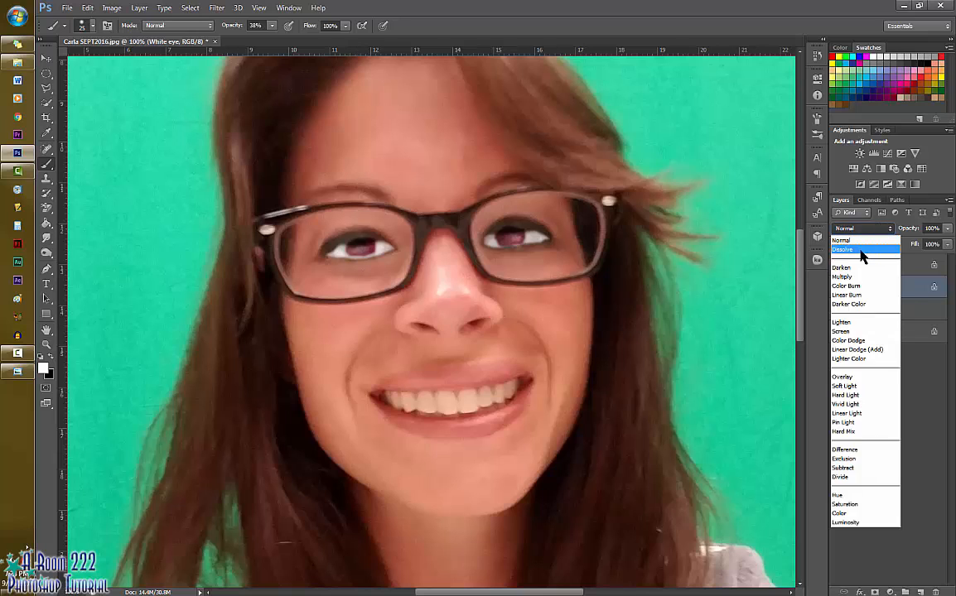
pyautogui.click(861, 250)
pyautogui.press('Down')
pyautogui.press('Down')
pyautogui.press('Down')
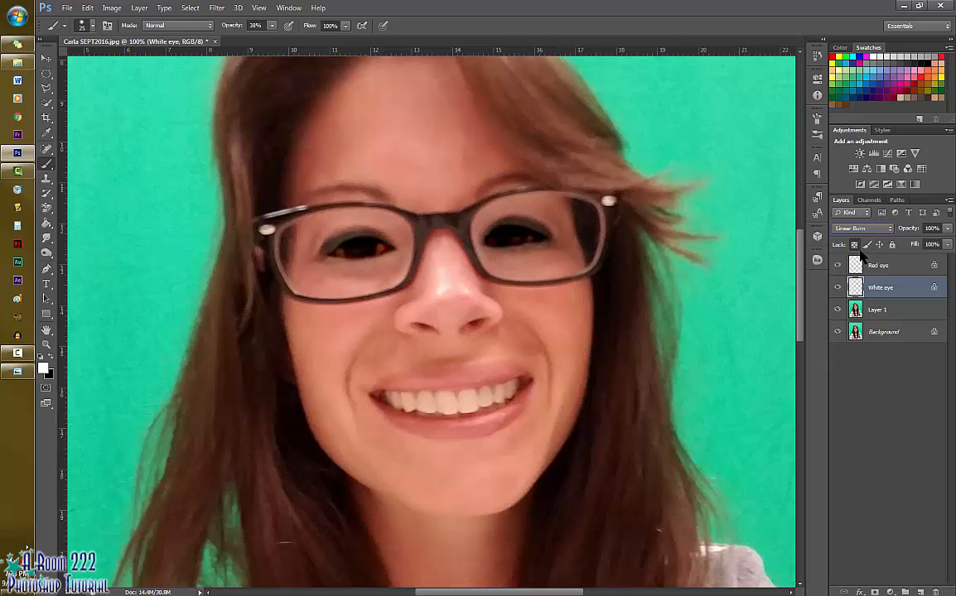
pyautogui.press('Down')
pyautogui.press('Down')
pyautogui.press('Down')
pyautogui.press('Down')
pyautogui.press('Down')
pyautogui.press('Down')
pyautogui.press('Down')
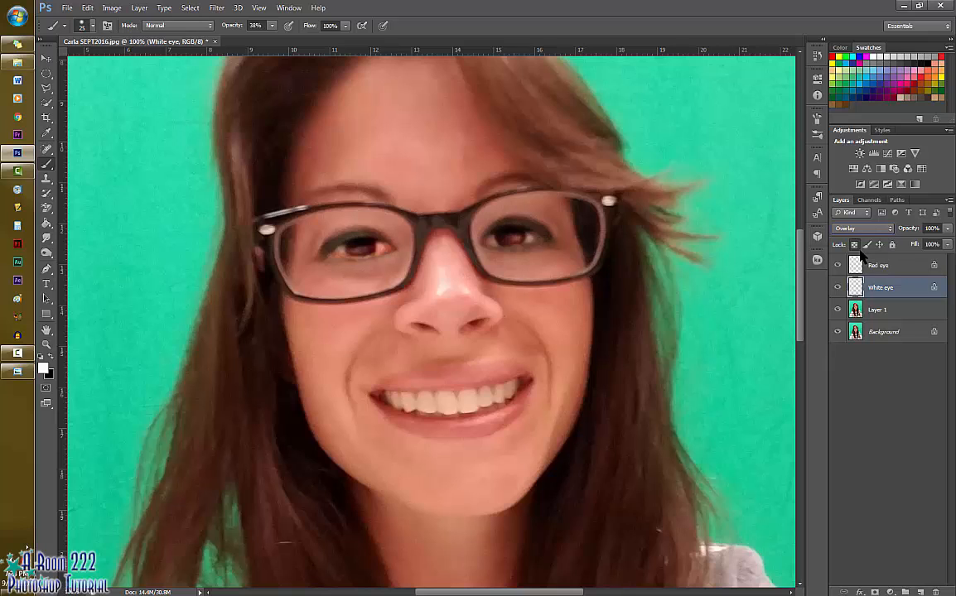
pyautogui.press('Down')
pyautogui.press('Down')
pyautogui.press('Down')
pyautogui.press('Down')
pyautogui.press('Down')
pyautogui.press('Down')
pyautogui.press('Down')
pyautogui.press('Down')
pyautogui.press('Down')
pyautogui.press('Down')
pyautogui.press('Down')
pyautogui.press('Down')
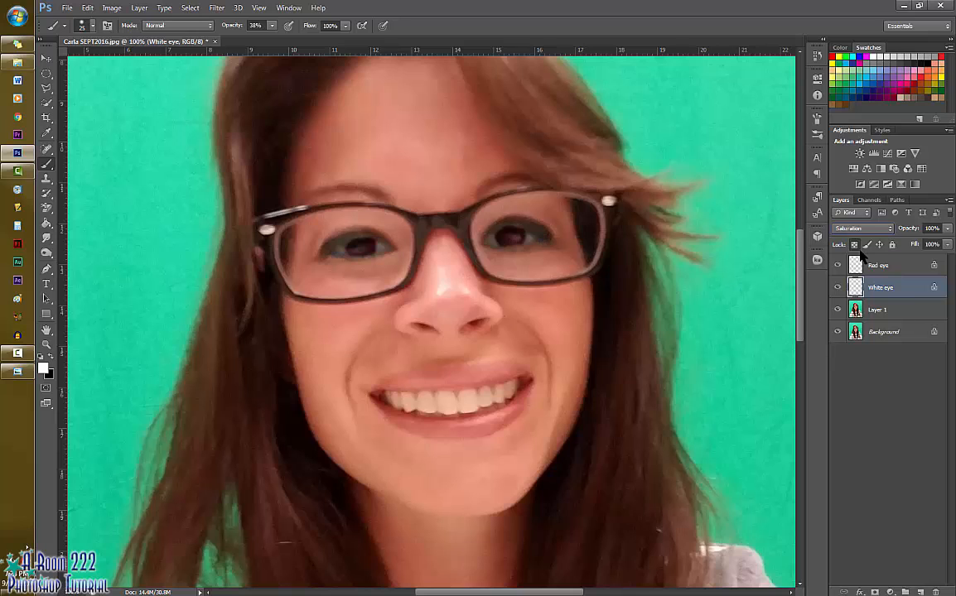
pyautogui.press('Up')
pyautogui.press('Up')
pyautogui.press('Up')
pyautogui.press('Up')
pyautogui.press('Up')
pyautogui.press('Up')
pyautogui.press('Up')
pyautogui.press('Up')
pyautogui.press('Up')
pyautogui.press('Up')
pyautogui.press('Up')
pyautogui.press('Up')
pyautogui.press('Up')
pyautogui.press('Up')
pyautogui.press('Up')
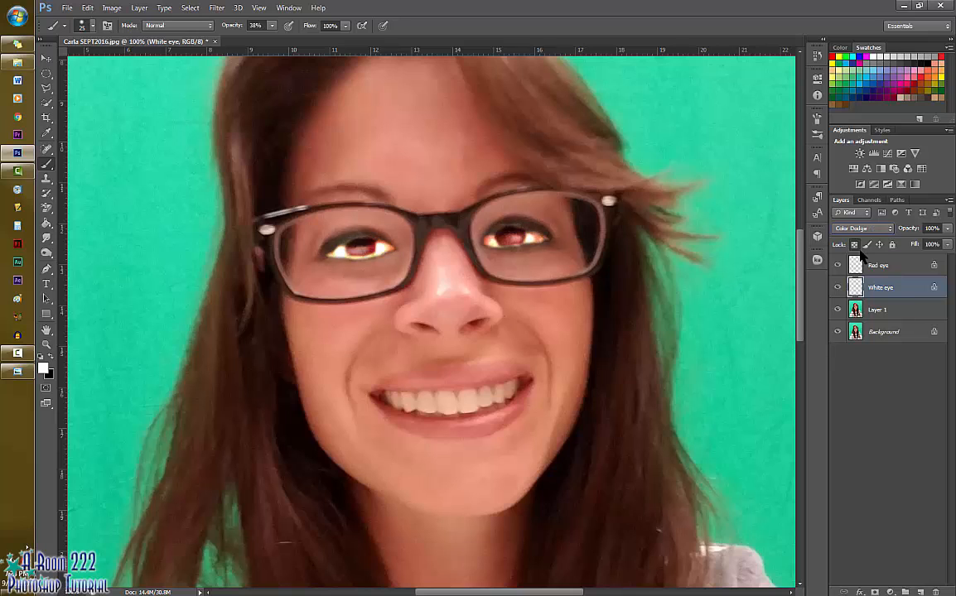
pyautogui.press('Up')
pyautogui.press('Up')
pyautogui.press('Up')
pyautogui.press('Up')
pyautogui.press('Up')
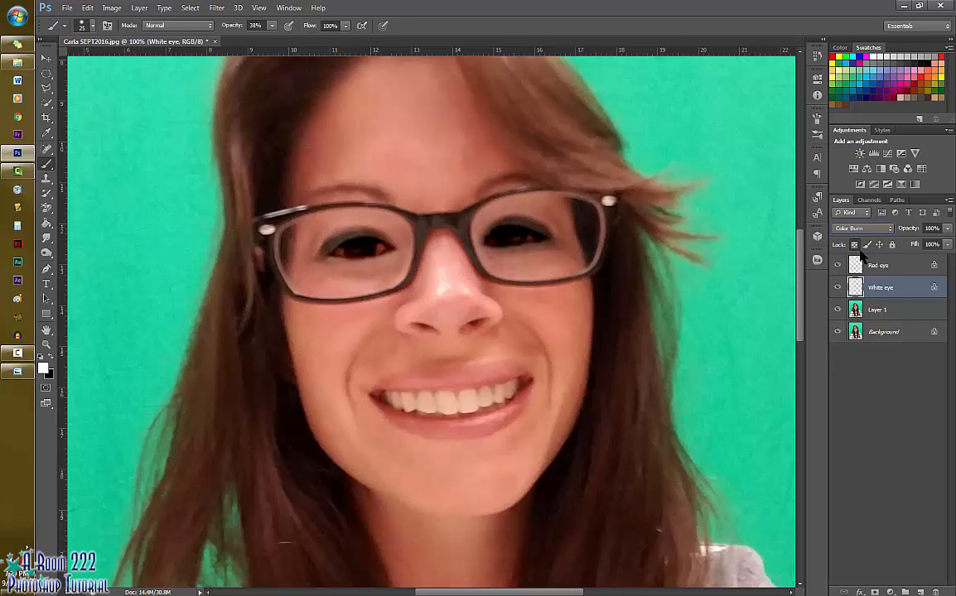
pyautogui.press('Down')
pyautogui.press('Down')
pyautogui.press('Down')
pyautogui.press('Down')
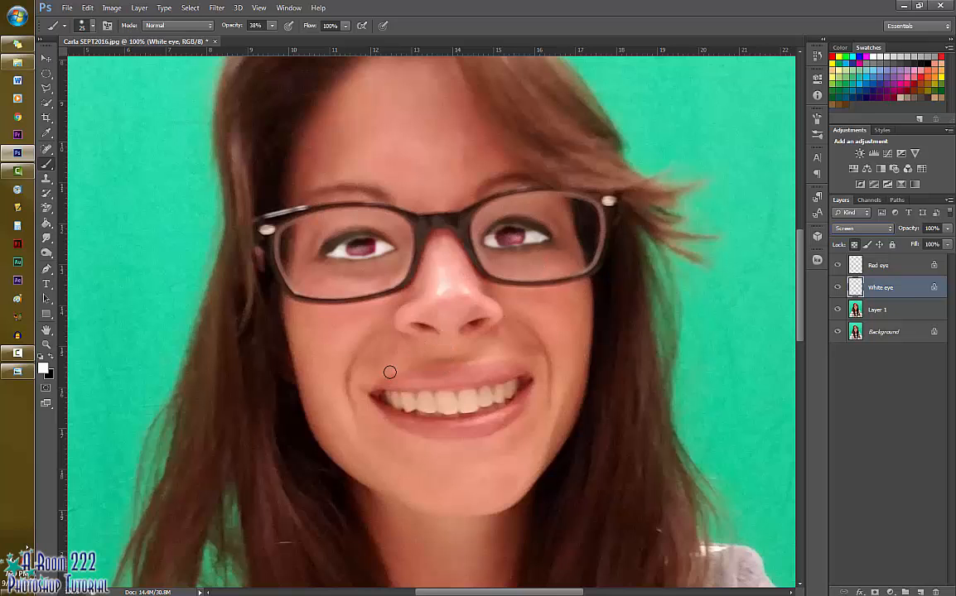
# - Darken the skin around both eyes on Layer 1 with the Burn tool at 25 px, Midtones range and 58% exposure
pyautogui.click(888, 310)
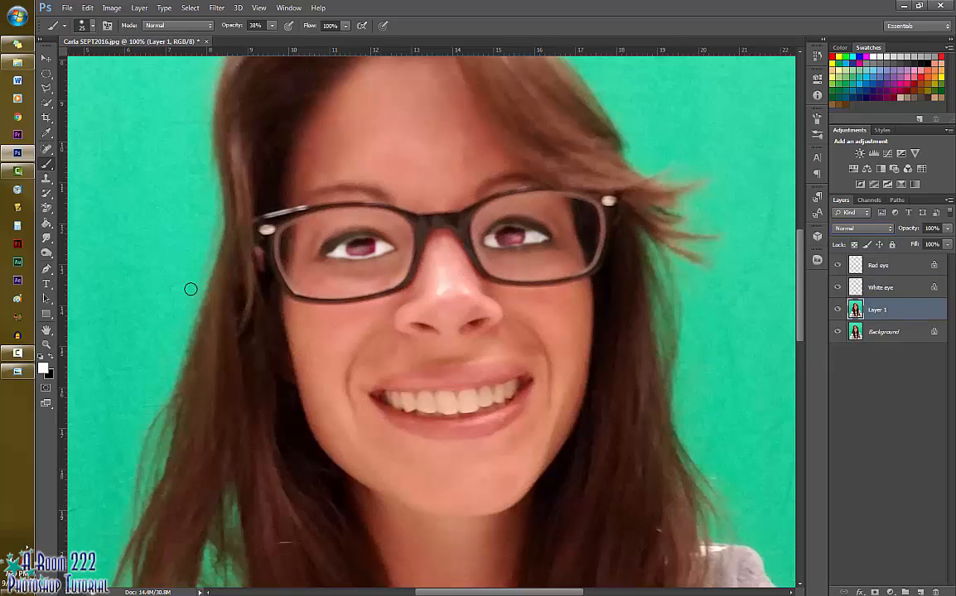
pyautogui.press('o')
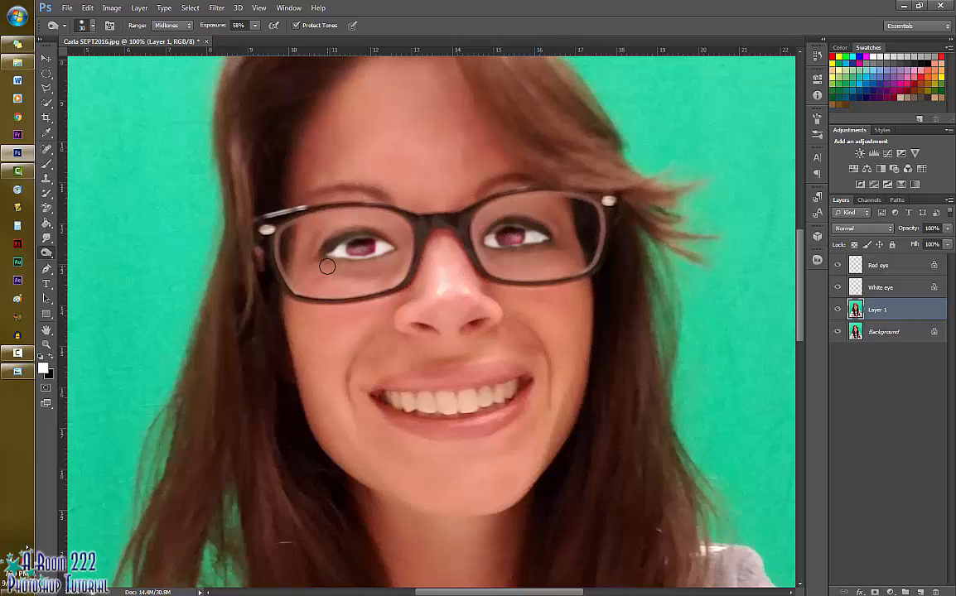
pyautogui.press('[')
pyautogui.moveTo(330, 261)
pyautogui.mouseDown()
pyautogui.moveTo(390, 258)
pyautogui.moveTo(357, 270)
pyautogui.moveTo(382, 264)
pyautogui.moveTo(343, 265)
pyautogui.moveTo(392, 259)
pyautogui.moveTo(294, 242)
pyautogui.moveTo(340, 250)
pyautogui.mouseUp()
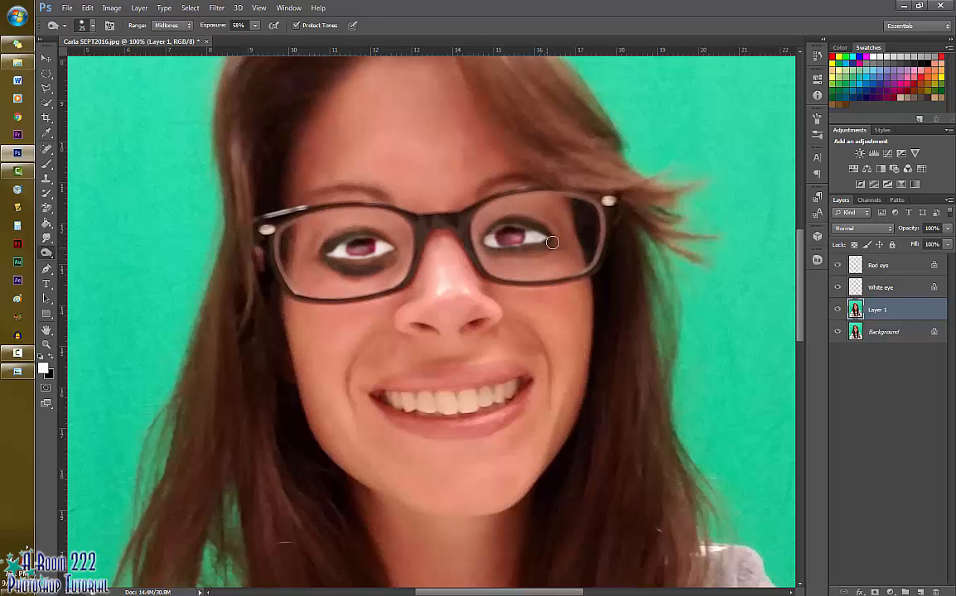
pyautogui.moveTo(552, 242)
pyautogui.mouseDown()
pyautogui.moveTo(499, 255)
pyautogui.moveTo(552, 252)
pyautogui.moveTo(542, 228)
pyautogui.moveTo(496, 221)
pyautogui.moveTo(549, 233)
pyautogui.mouseUp()
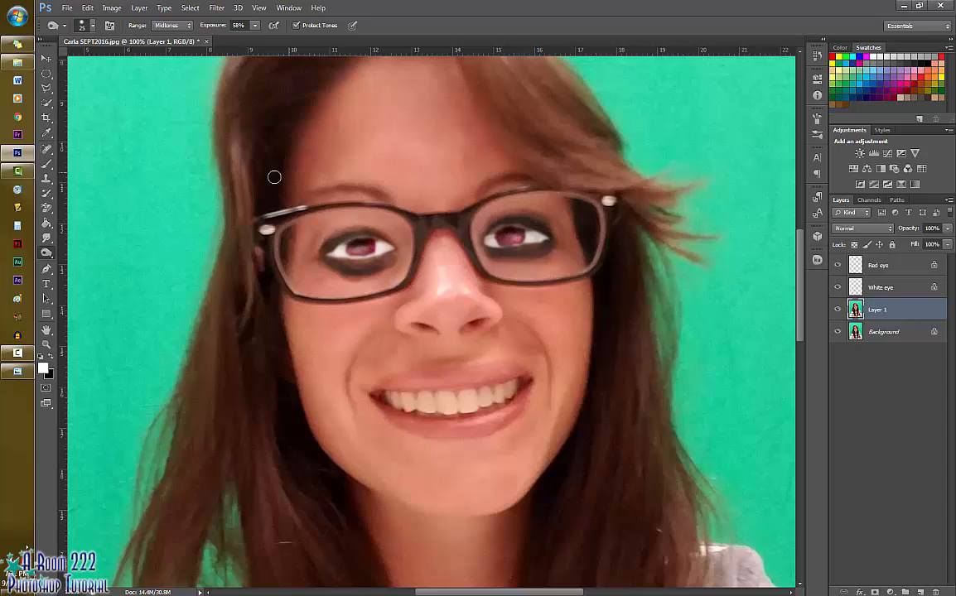
pyautogui.moveTo(292, 217)
pyautogui.mouseDown()
pyautogui.moveTo(352, 214)
pyautogui.moveTo(294, 229)
pyautogui.moveTo(288, 240)
pyautogui.moveTo(381, 270)
pyautogui.moveTo(398, 253)
pyautogui.mouseUp()
pyautogui.moveTo(488, 251)
pyautogui.mouseDown()
pyautogui.moveTo(512, 263)
pyautogui.moveTo(558, 241)
pyautogui.mouseUp()
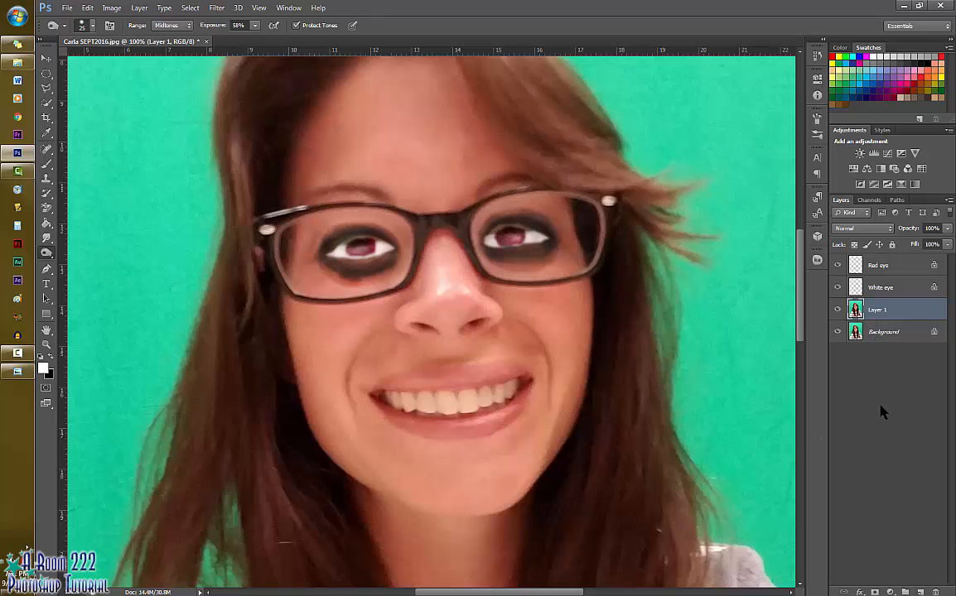
# - Add a new layer directly above Layer 1 and name it Red Under Eye
pyautogui.click(920, 592)
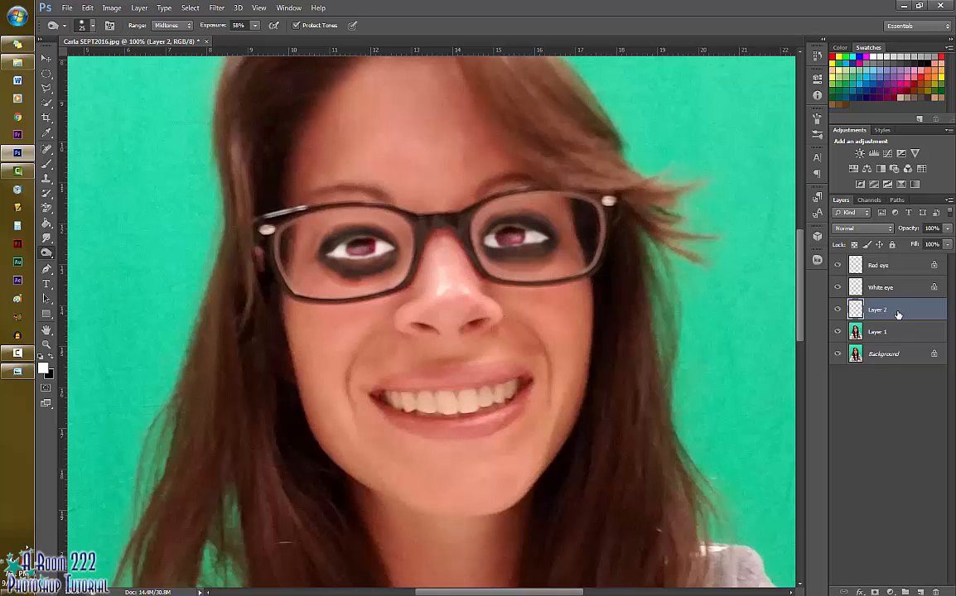
pyautogui.doubleClick(879, 310)
pyautogui.write('R')
pyautogui.press('BackSpace')
pyautogui.press('Return')
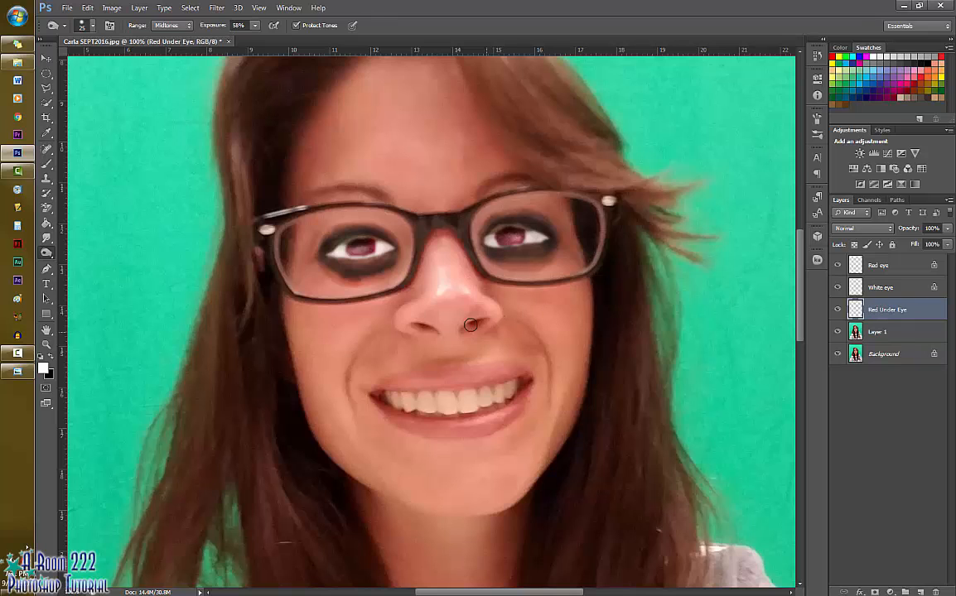
# - Set the Red Under Eye layer to Soft Light and paint dark red beneath both eyes with a 25 px brush at 100% opacity
pyautogui.click(46, 163)
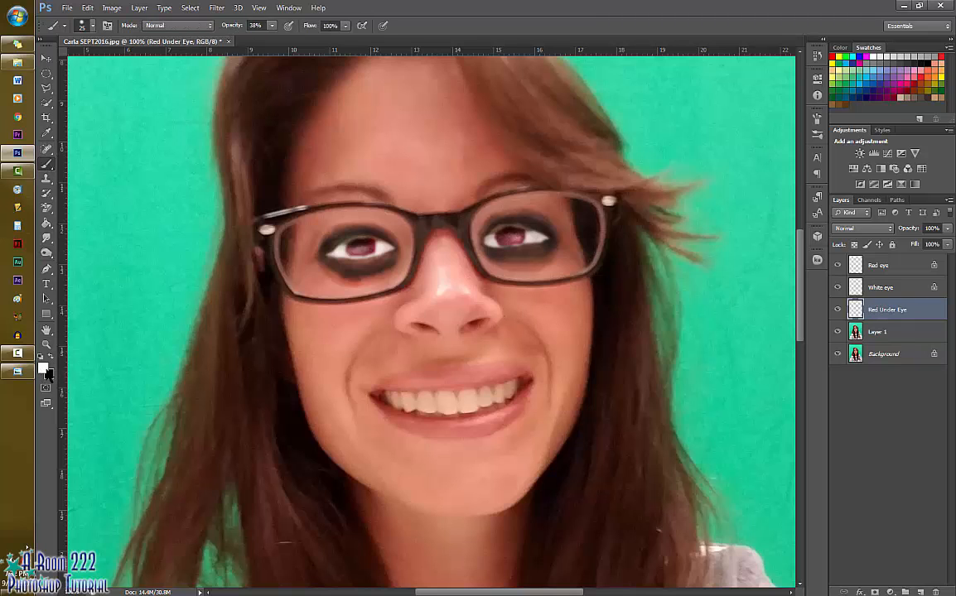
pyautogui.click(44, 370)
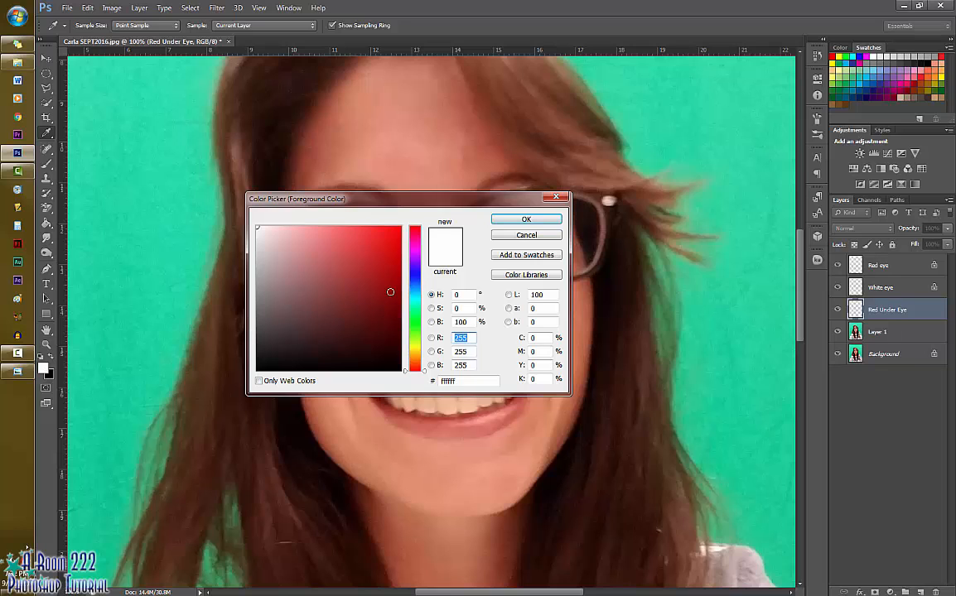
pyautogui.click(513, 220)
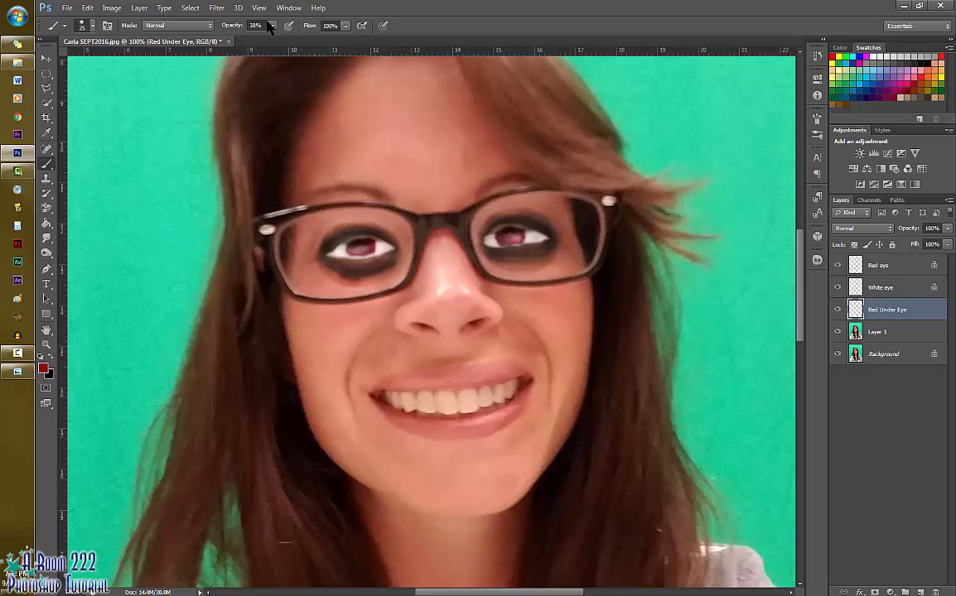
pyautogui.moveTo(270, 31); pyautogui.dragTo(329, 47)
pyautogui.click(853, 229)
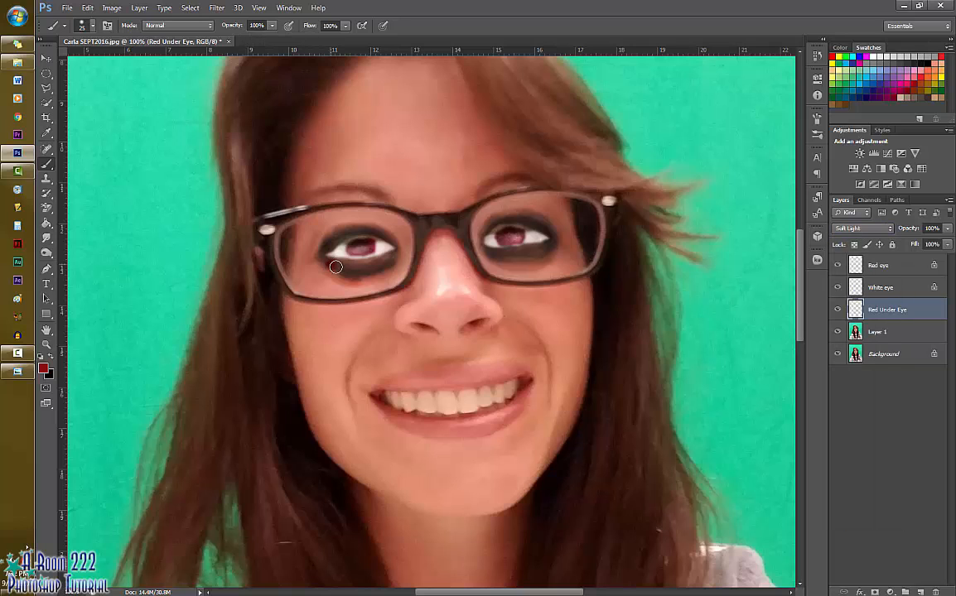
pyautogui.moveTo(335, 266)
pyautogui.mouseDown()
pyautogui.moveTo(392, 256)
pyautogui.moveTo(325, 258)
pyautogui.mouseUp()
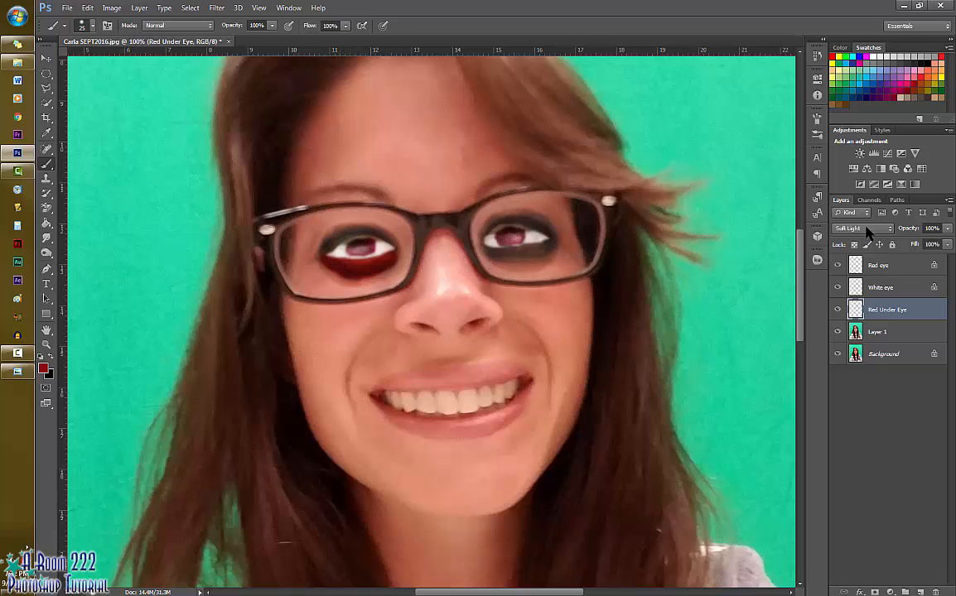
pyautogui.moveTo(491, 250)
pyautogui.mouseDown()
pyautogui.moveTo(542, 243)
pyautogui.moveTo(507, 259)
pyautogui.moveTo(489, 253)
pyautogui.moveTo(537, 258)
pyautogui.moveTo(548, 241)
pyautogui.mouseUp()
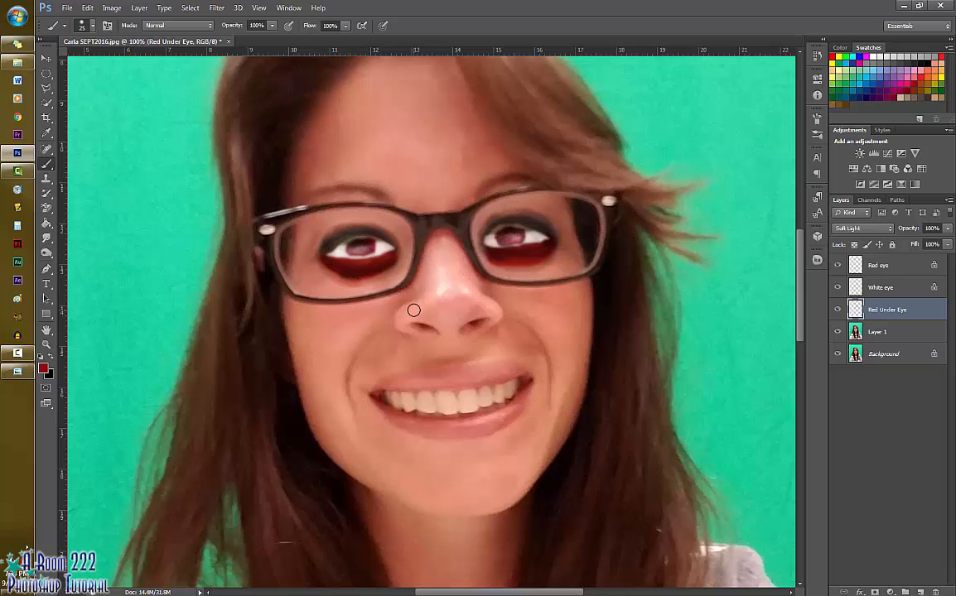
# - Fade the red beneath both eyes with the Eraser at 250 px and 25% opacity
pyautogui.rightClick(48, 208)
pyautogui.click(92, 207)
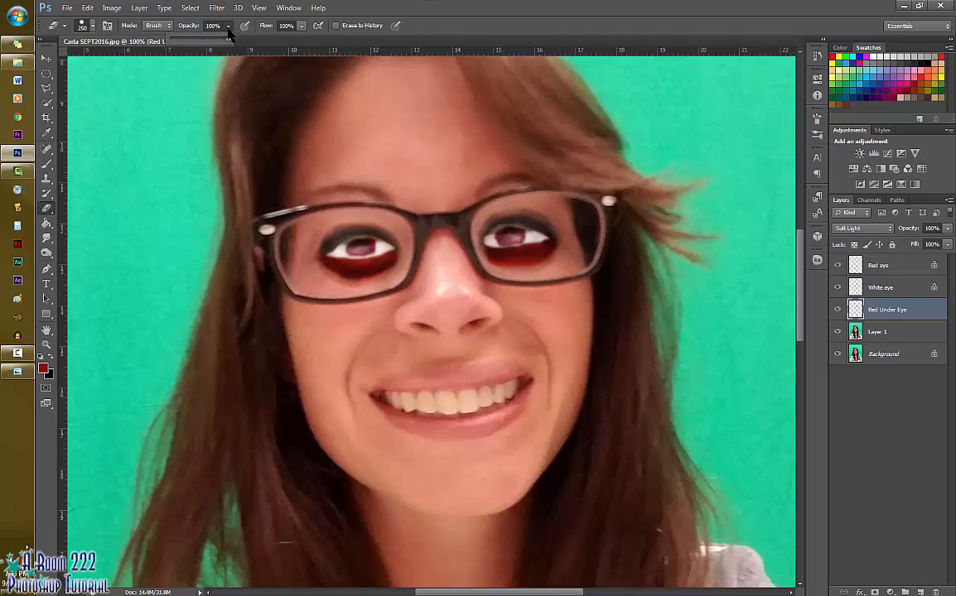
pyautogui.moveTo(230, 43); pyautogui.dragTo(189, 51)
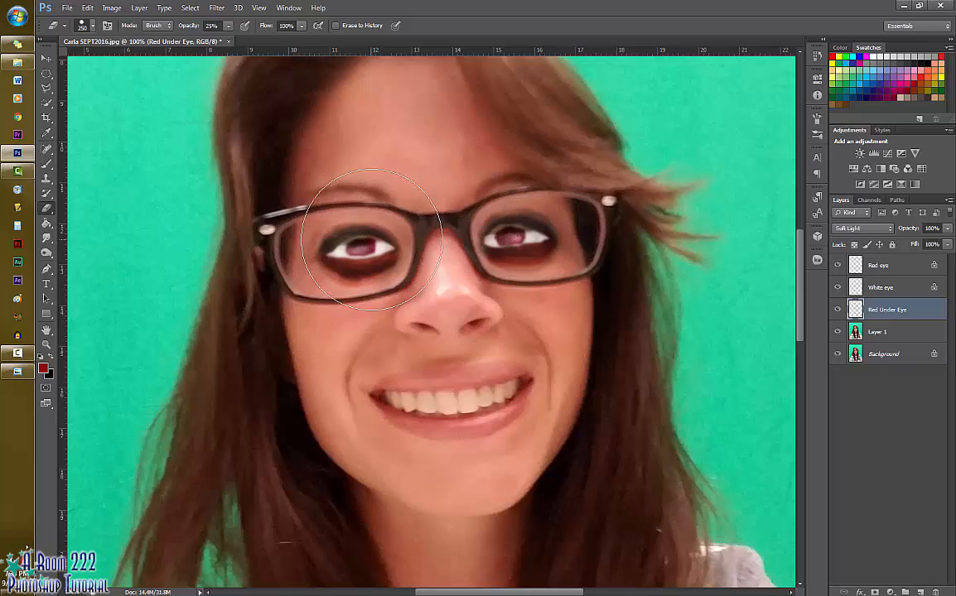
# - Smear the red beneath both eyes outward onto the surrounding skin with the Smudge tool at 30 px and 50% strength
pyautogui.click(47, 239)
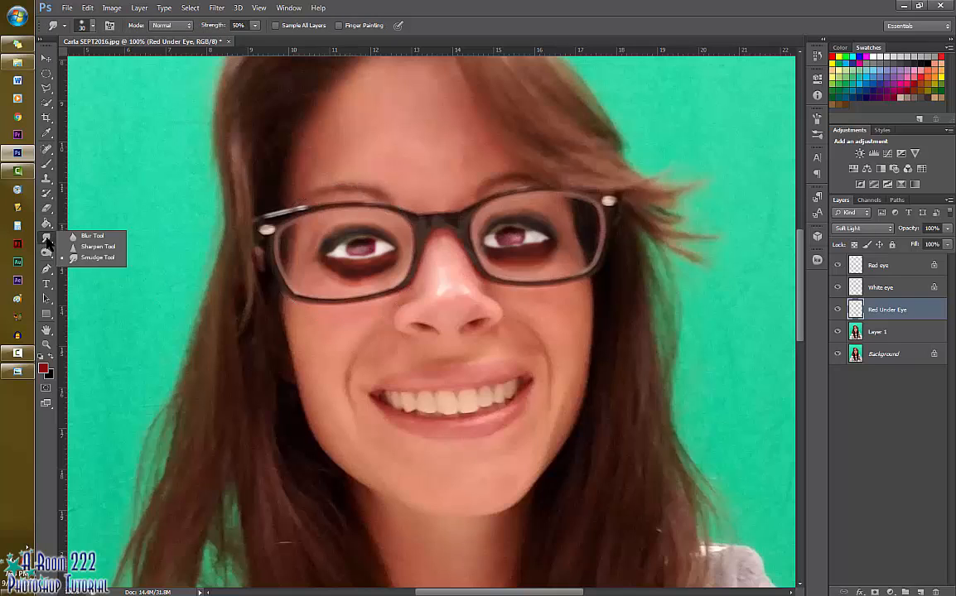
pyautogui.click(78, 236)
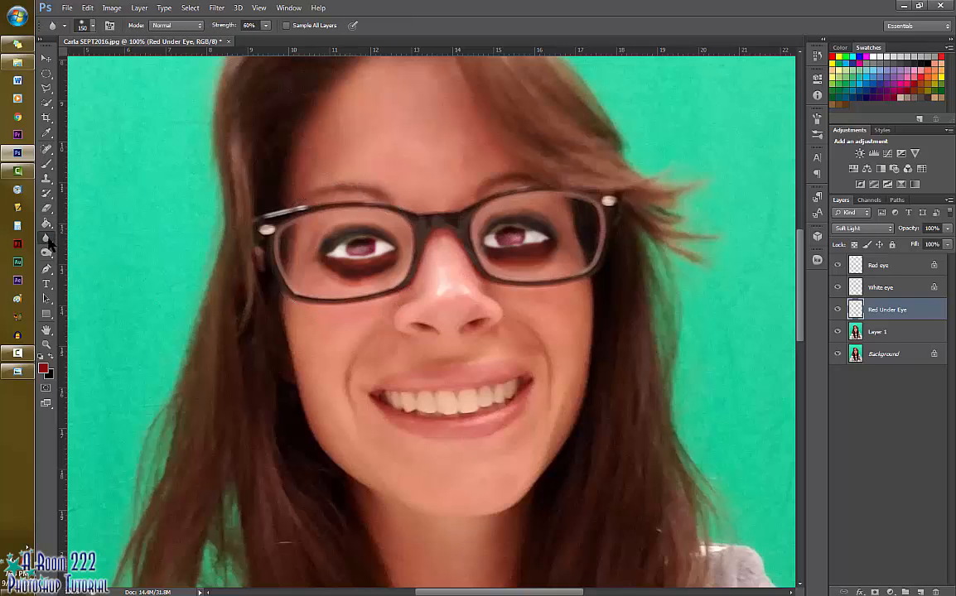
pyautogui.click(48, 240)
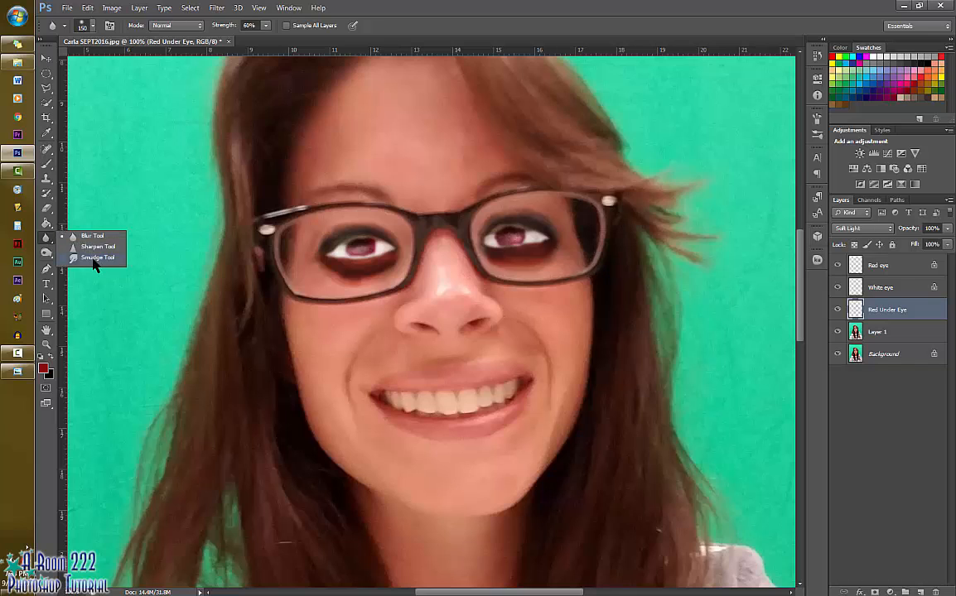
pyautogui.click(95, 257)
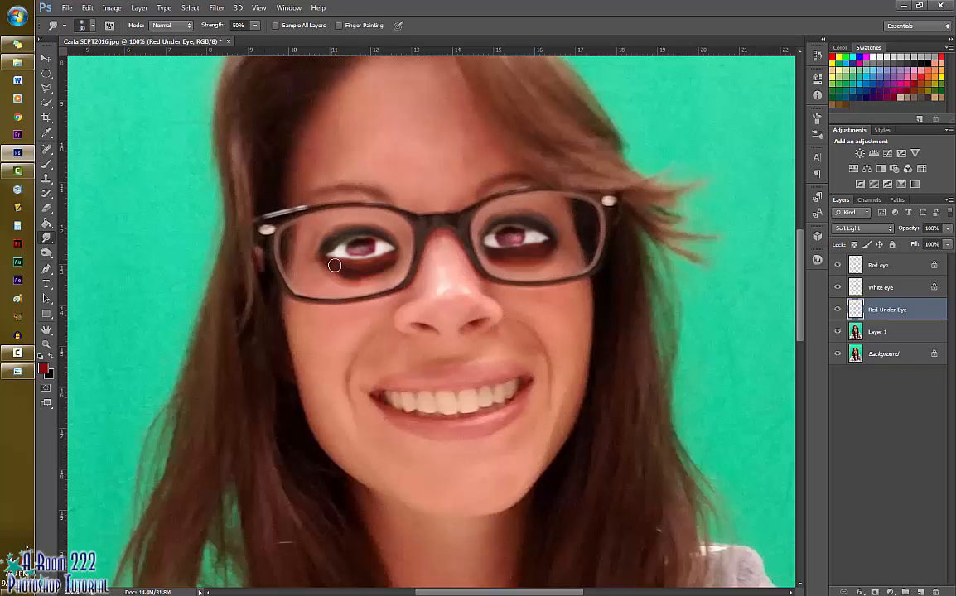
pyautogui.moveTo(330, 262)
pyautogui.mouseDown()
pyautogui.moveTo(347, 292)
pyautogui.moveTo(363, 269)
pyautogui.moveTo(370, 288)
pyautogui.moveTo(391, 261)
pyautogui.moveTo(389, 284)
pyautogui.moveTo(343, 284)
pyautogui.moveTo(310, 280)
pyautogui.mouseUp()
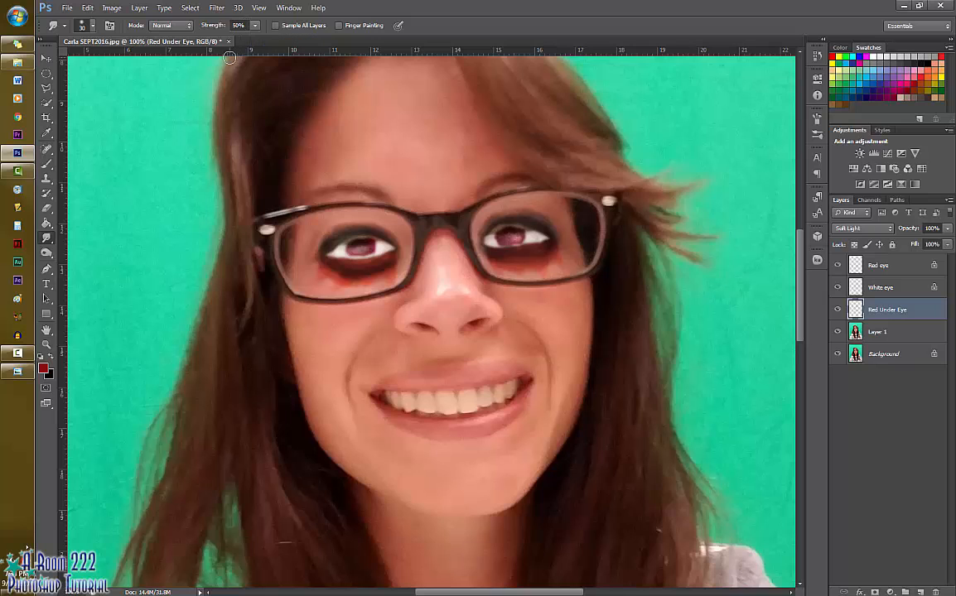
# - Open the Stone Texture image from the Misc folder of Stock Photos in Photoshop Tools and Resources
pyautogui.hotkey('ctrl', '0')
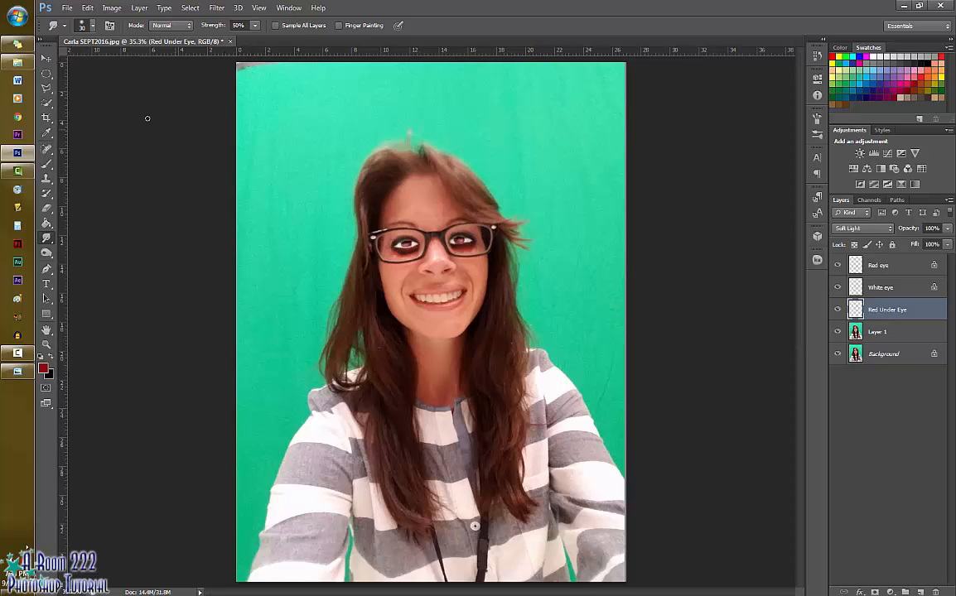
pyautogui.click(66, 8)
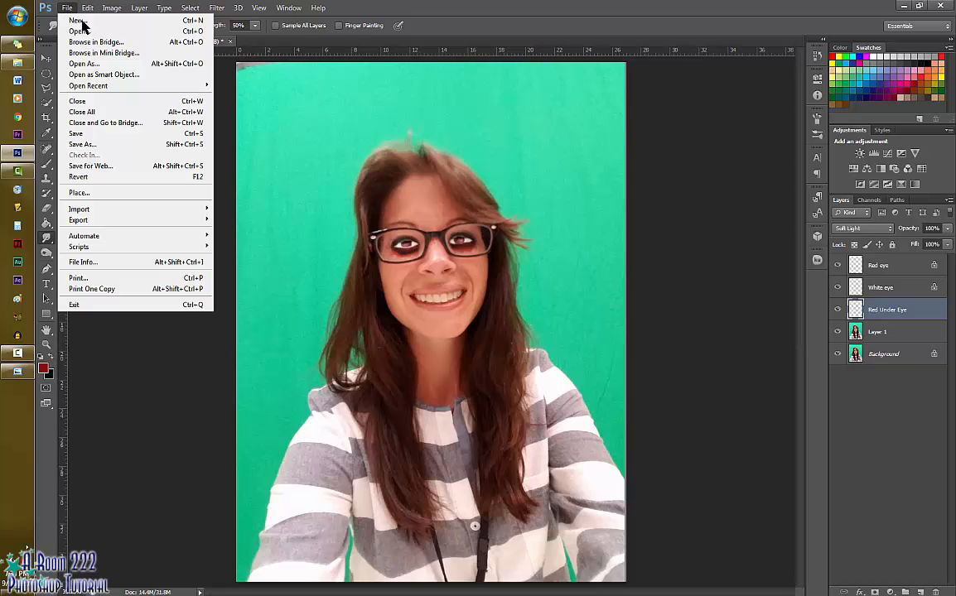
pyautogui.click(77, 30)
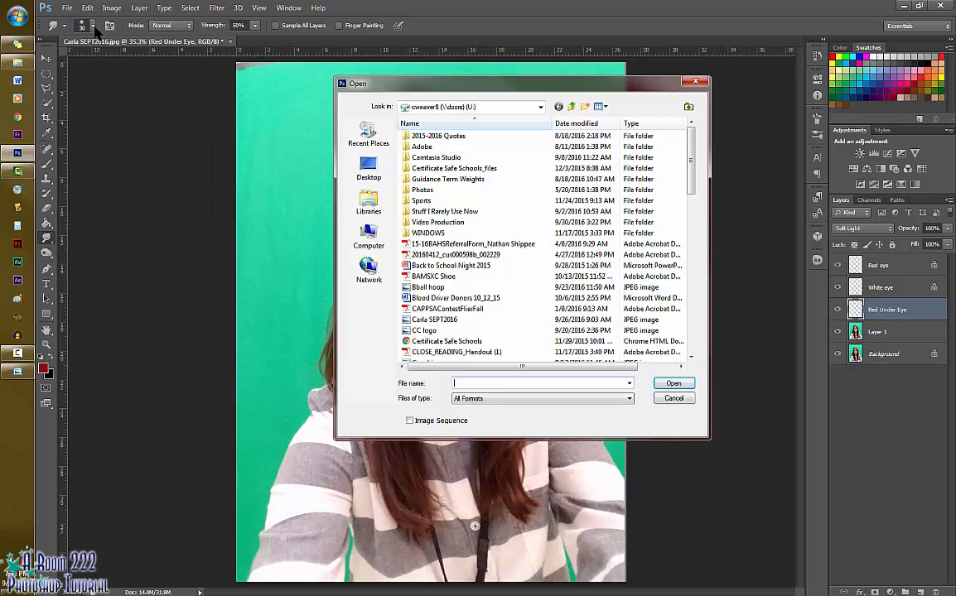
pyautogui.click(368, 236)
pyautogui.doubleClick(577, 256)
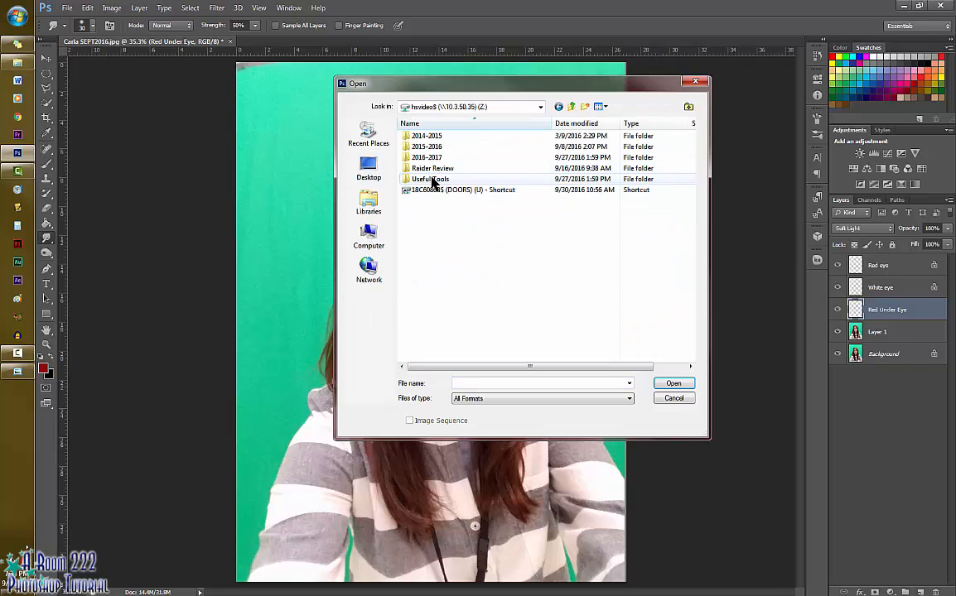
pyautogui.doubleClick(432, 179)
pyautogui.doubleClick(451, 180)
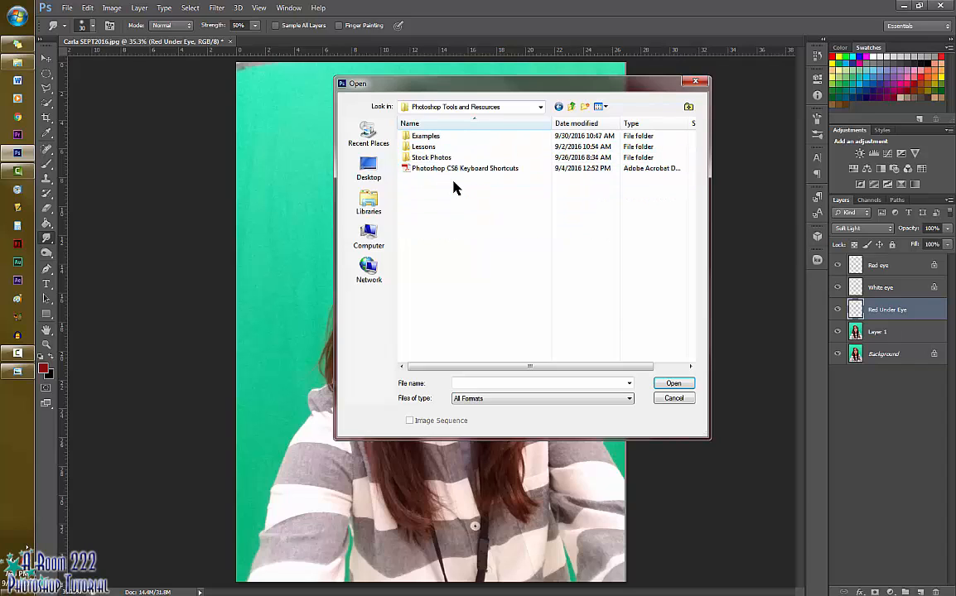
pyautogui.doubleClick(443, 159)
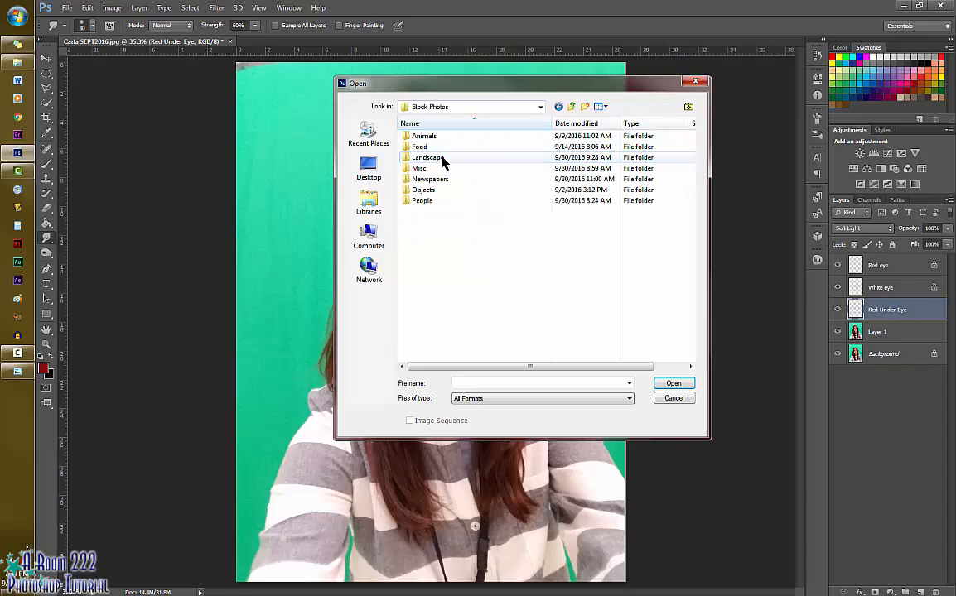
pyautogui.doubleClick(438, 169)
pyautogui.click(432, 139)
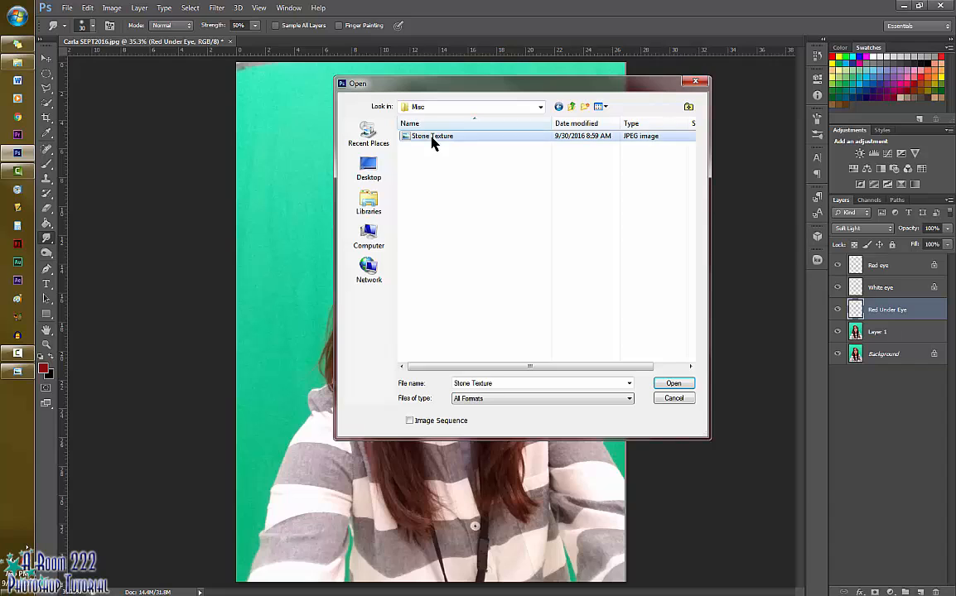
pyautogui.click(669, 385)
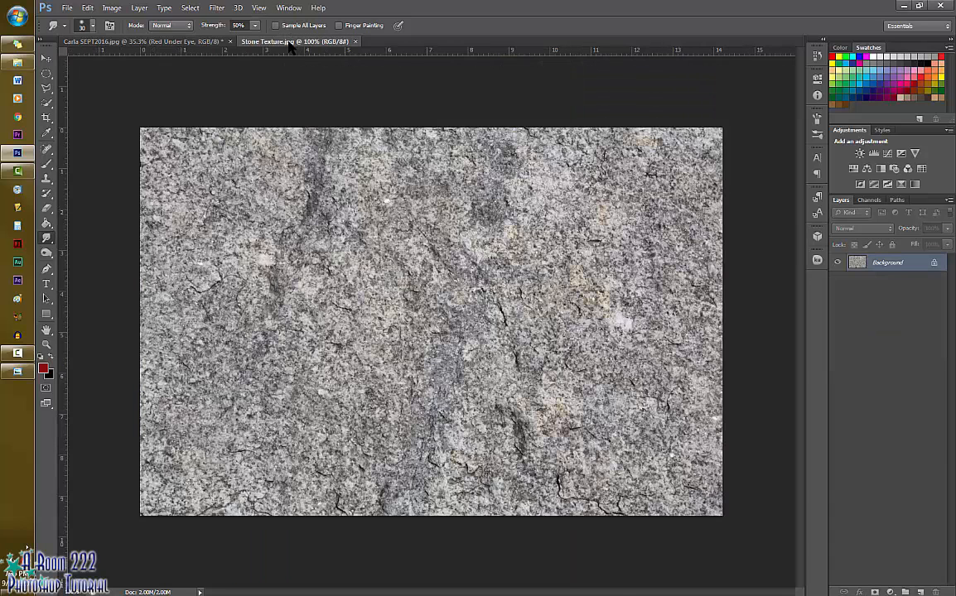
# - Copy the stone texture into the portrait document as a new layer and close the texture file
pyautogui.moveTo(290, 47); pyautogui.dragTo(395, 110)
pyautogui.press('v')
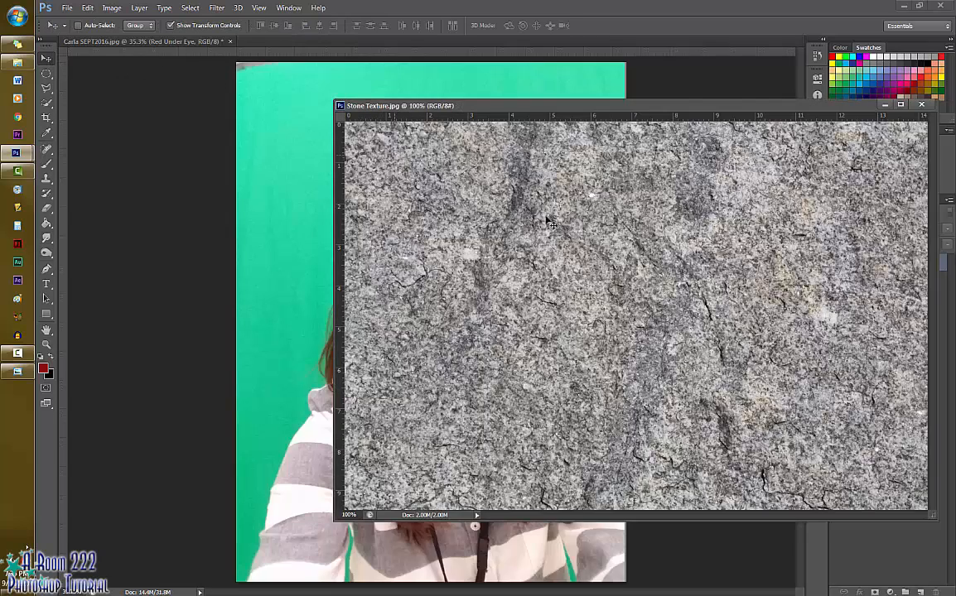
pyautogui.moveTo(539, 246); pyautogui.dragTo(218, 234)
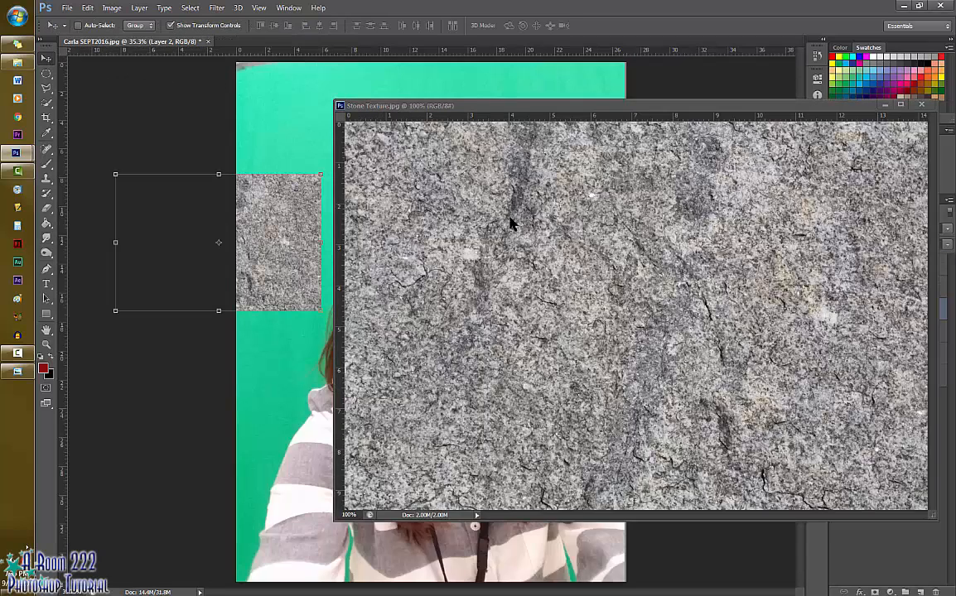
pyautogui.click(921, 105)
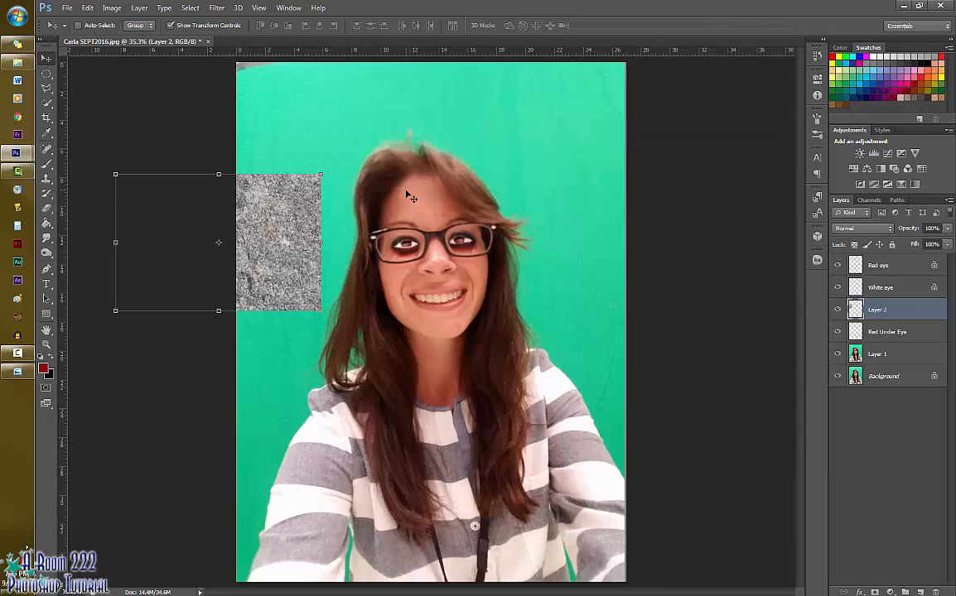
# - Crop a thin strip off the upper edge of the portrait, removing the uncovered corner above the green screen
pyautogui.click(48, 118)
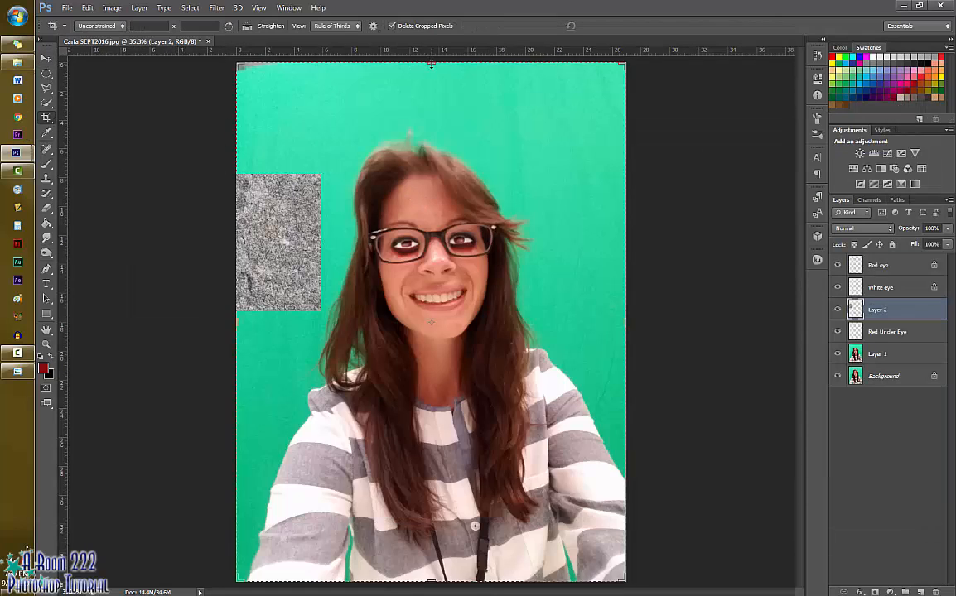
pyautogui.click(902, 356)
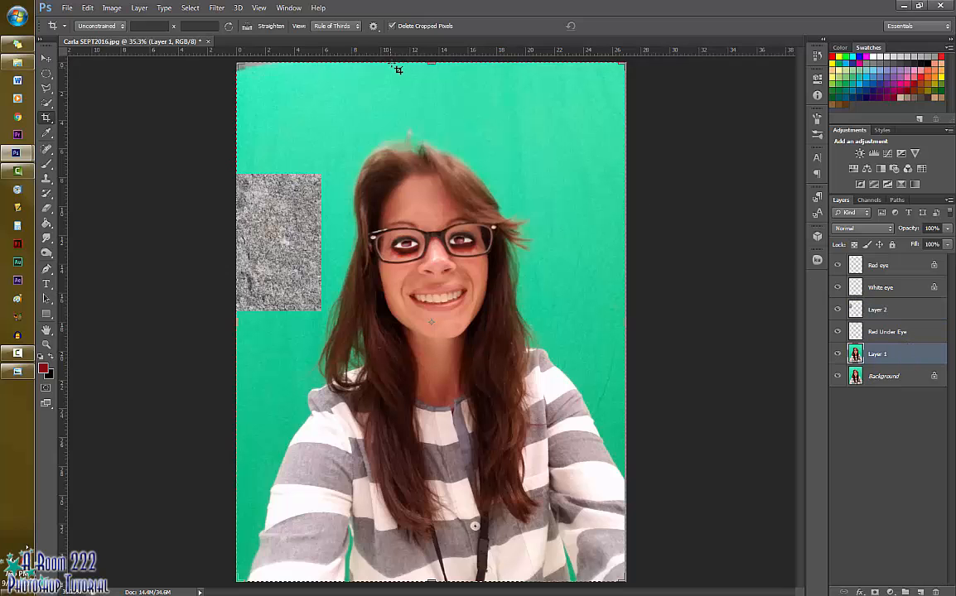
pyautogui.moveTo(431, 64)
pyautogui.mouseDown()
pyautogui.moveTo(433, 96)
pyautogui.moveTo(433, 83)
pyautogui.mouseUp()
pyautogui.click(606, 25)
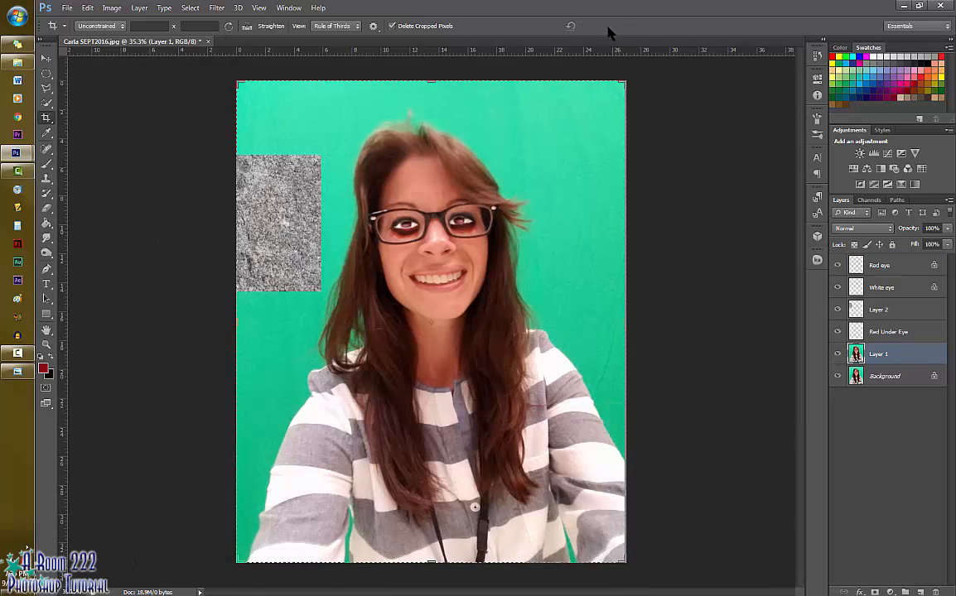
# - Free-transform the stone layer, moving it over the face and scaling it to about 149%
pyautogui.click(890, 311)
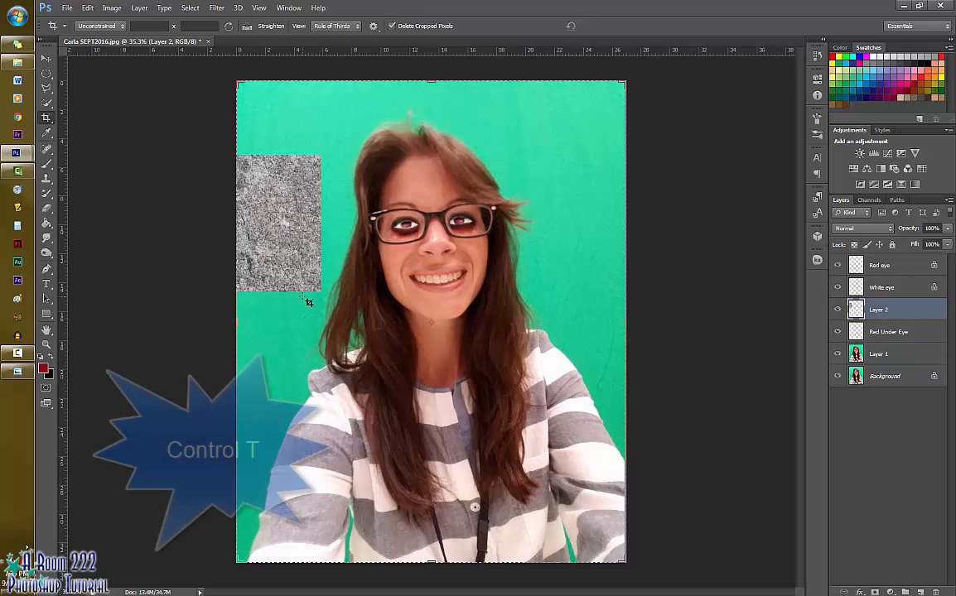
pyautogui.hotkey('ctrl', 't')
pyautogui.moveTo(248, 173); pyautogui.dragTo(403, 198)
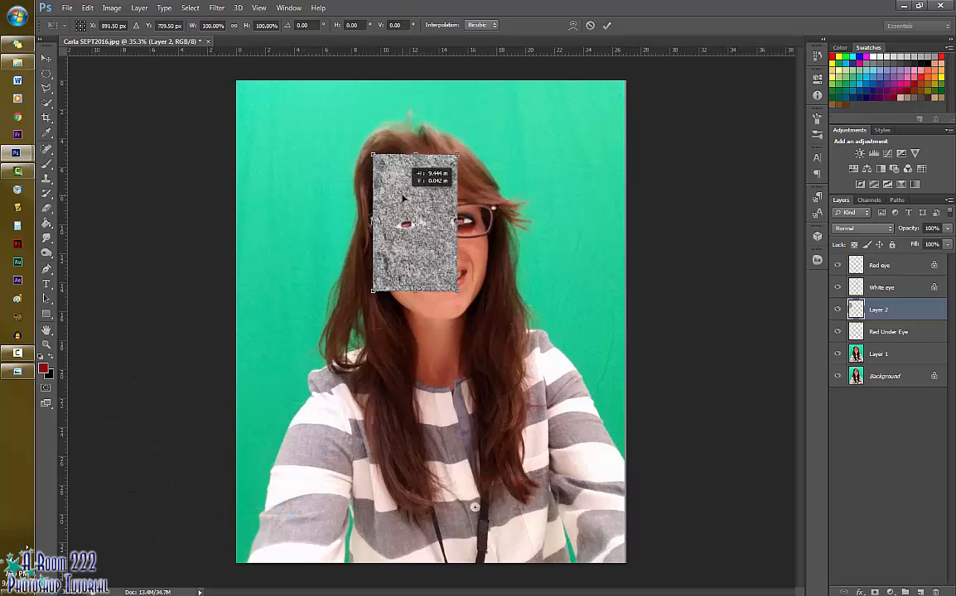
pyautogui.moveTo(403, 199); pyautogui.dragTo(403, 199)
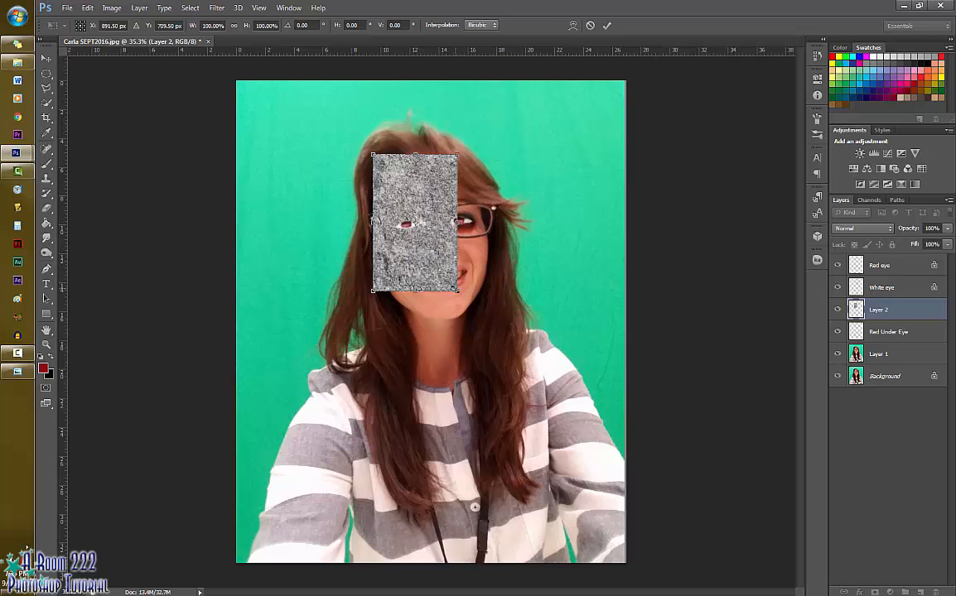
pyautogui.moveTo(459, 290); pyautogui.dragTo(512, 343)
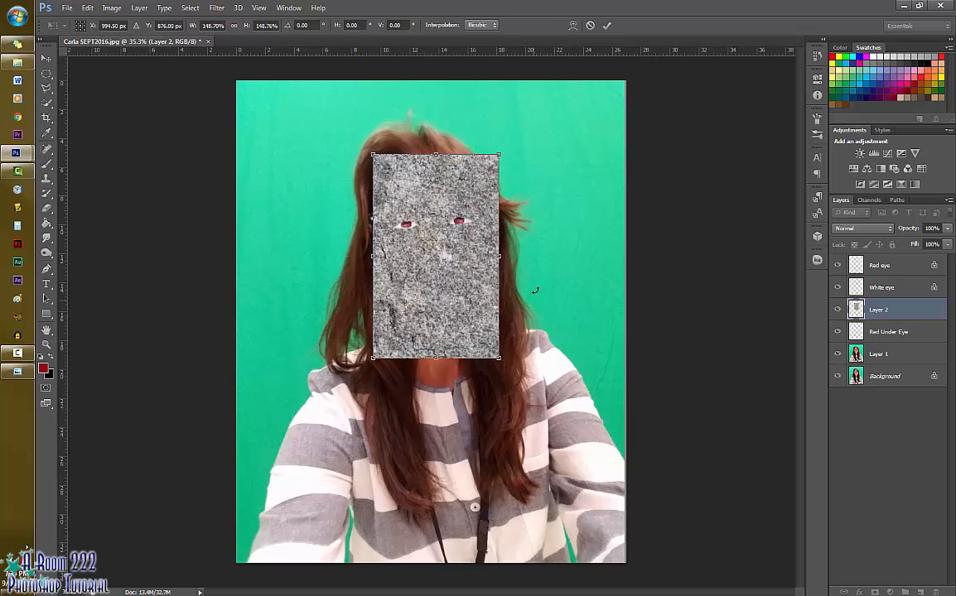
# - Rotate the stone texture about -13° and enlarge it to about 182% wide and 187% high, covering the face and neck
pyautogui.moveTo(481, 250); pyautogui.dragTo(478, 231)
pyautogui.moveTo(475, 299); pyautogui.dragTo(484, 347)
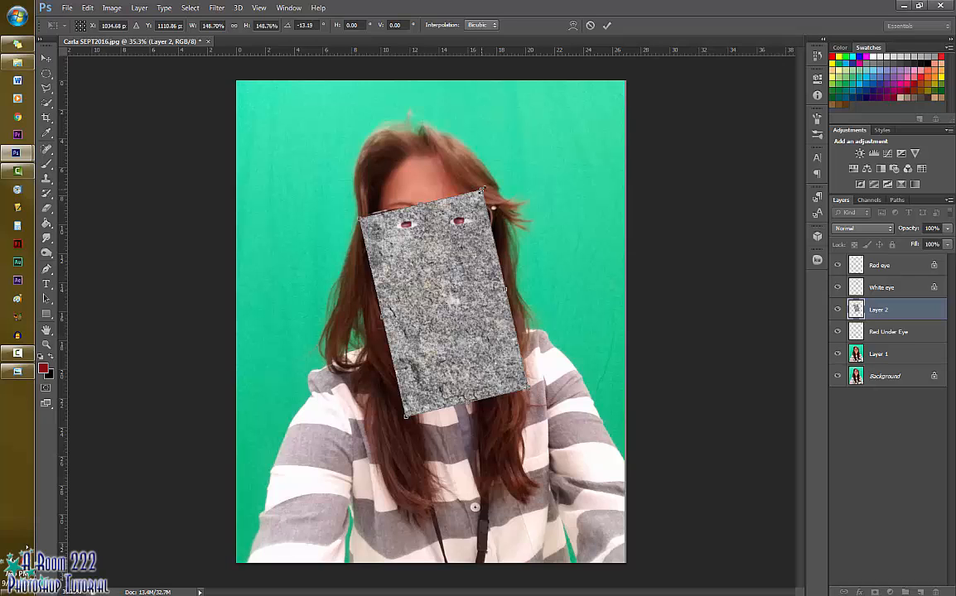
pyautogui.moveTo(482, 189); pyautogui.dragTo(497, 143)
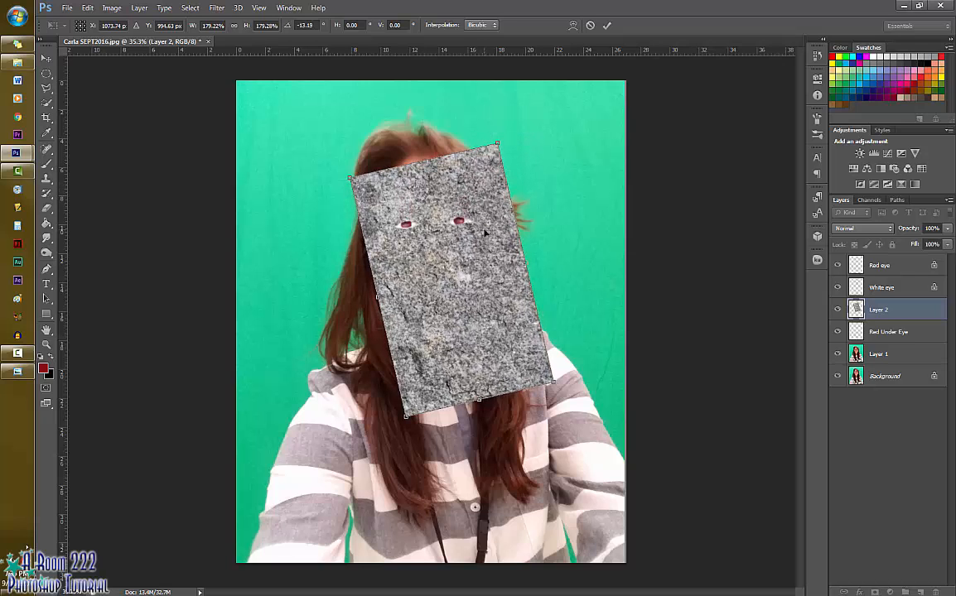
pyautogui.moveTo(484, 231); pyautogui.dragTo(471, 209)
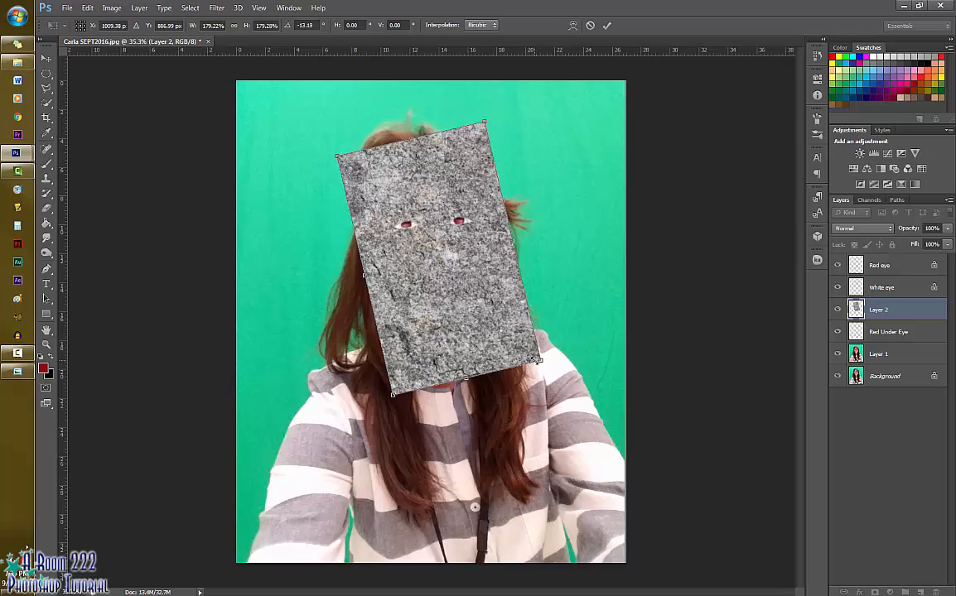
pyautogui.moveTo(536, 360); pyautogui.dragTo(544, 370)
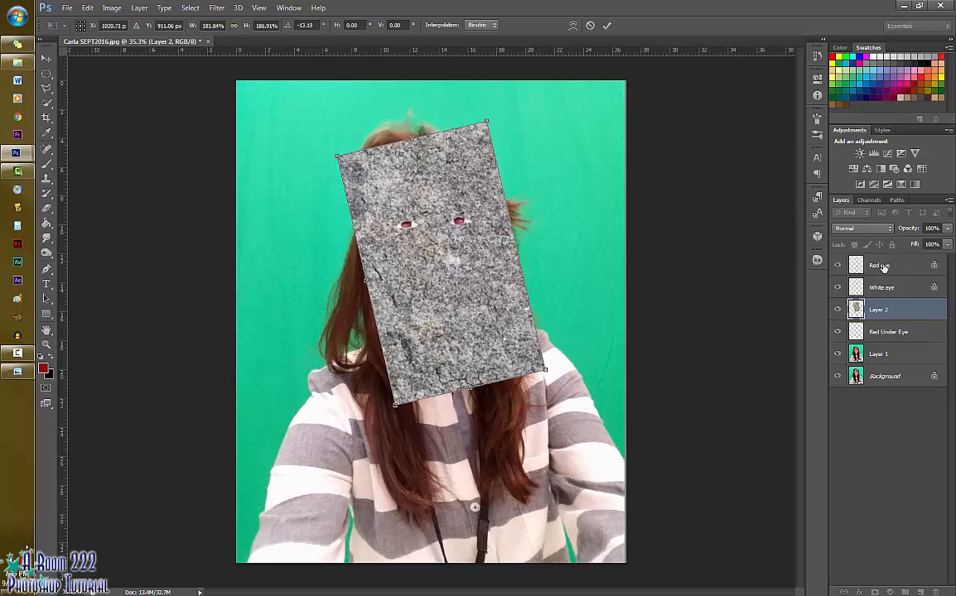
pyautogui.press('Return')
pyautogui.press('c')
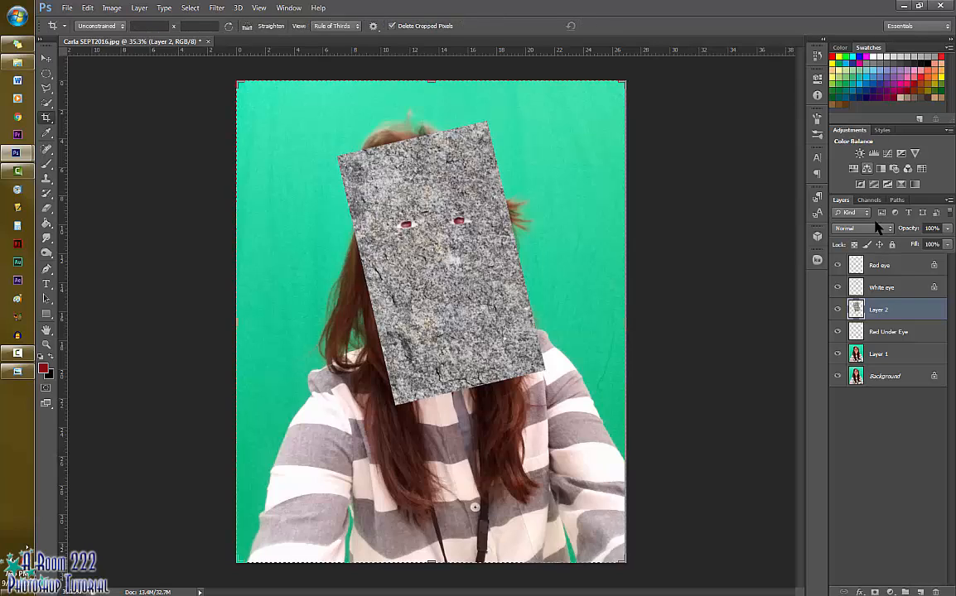
# - Move the stone layer to the top of the layer stack and give it a Hide All layer mask
pyautogui.moveTo(882, 266); pyautogui.dragTo(883, 264)
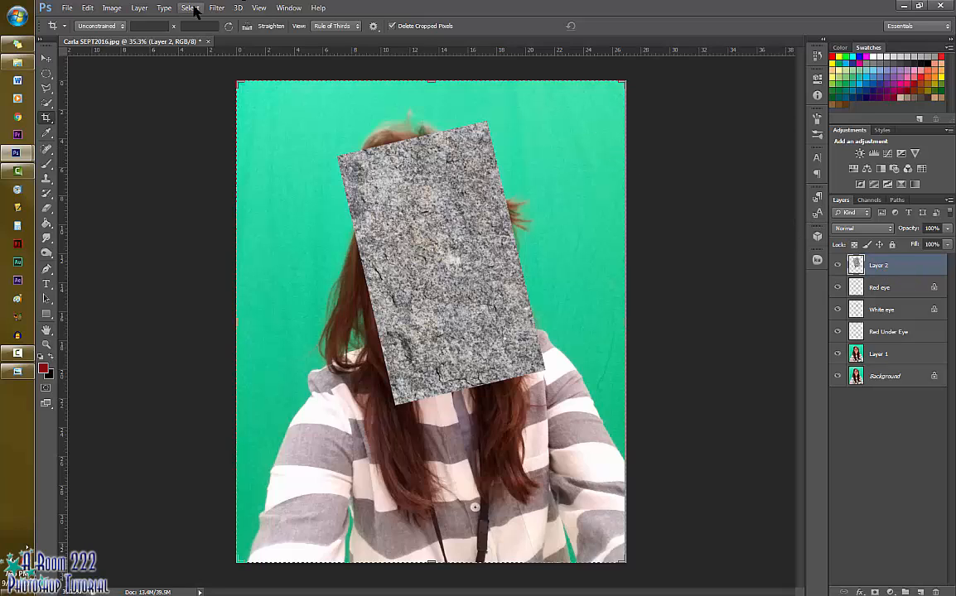
pyautogui.click(140, 8)
pyautogui.moveTo(174, 135)
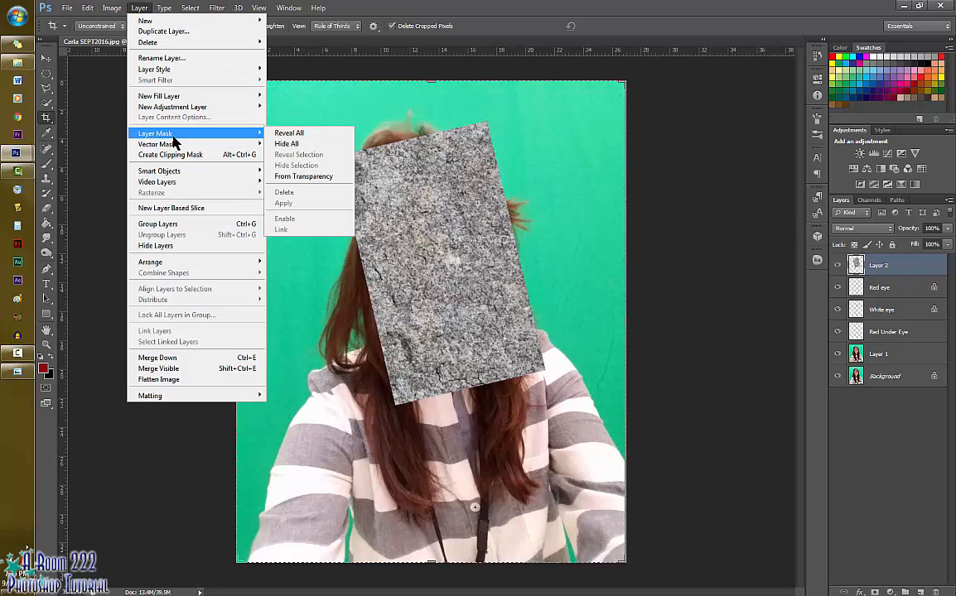
pyautogui.click(305, 150)
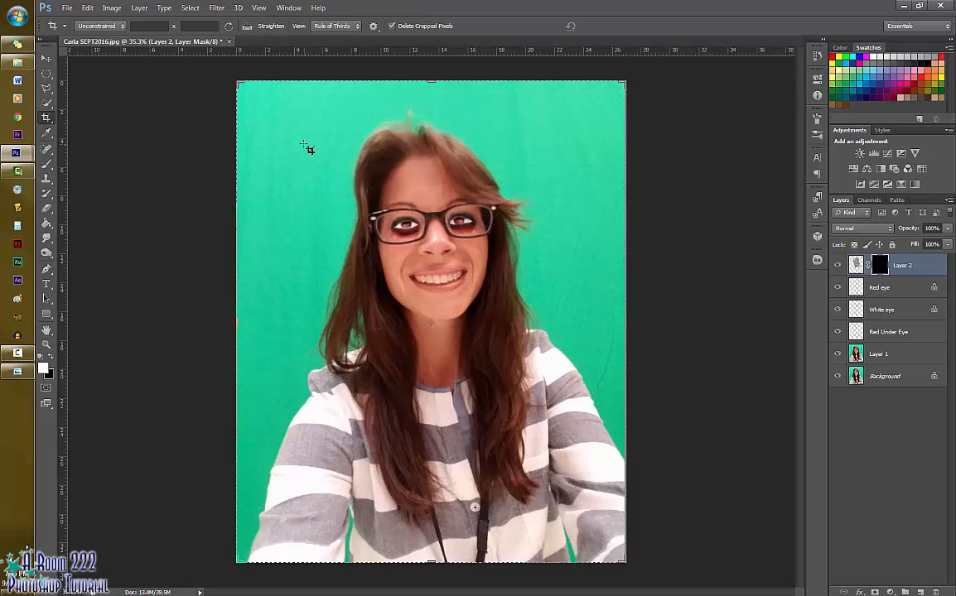
# - Paint white on the stone layer's mask over the forehead, cheeks, chin and neck with an 80 px brush at 25% opacity
pyautogui.click(47, 163)
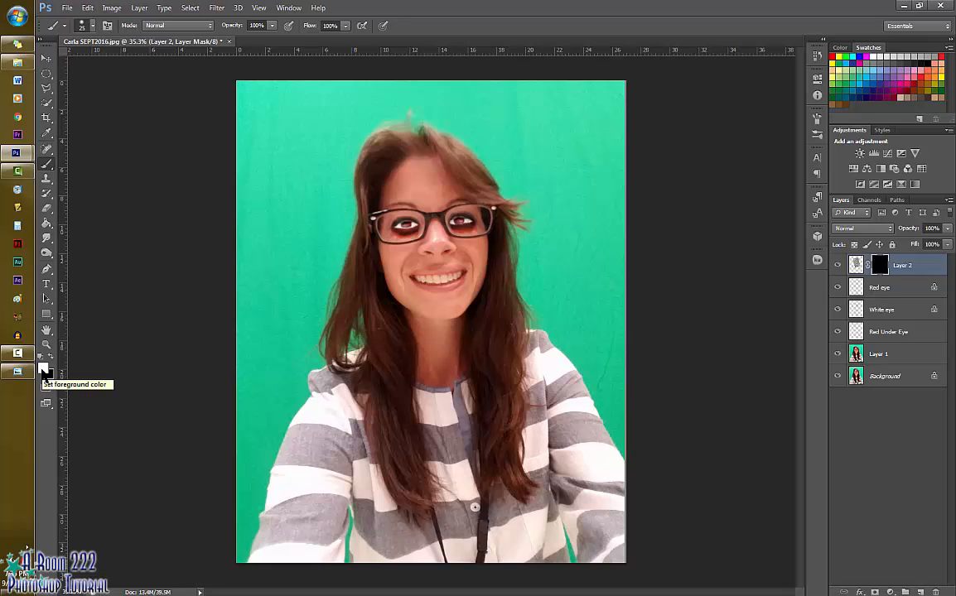
pyautogui.click(271, 26)
pyautogui.moveTo(269, 41); pyautogui.dragTo(229, 42)
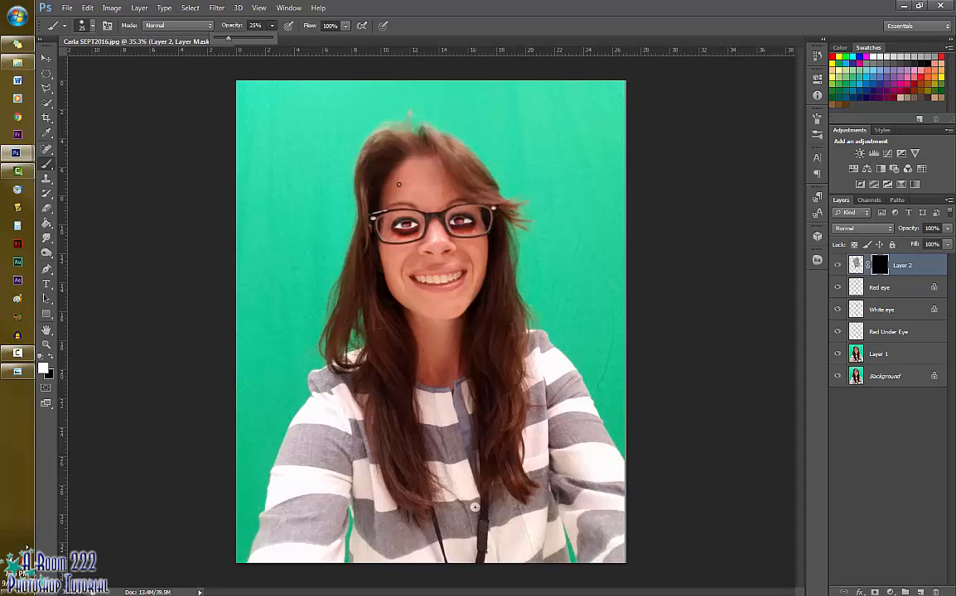
pyautogui.hotkey('ctrl', '+')
pyautogui.hotkey('ctrl', '+')
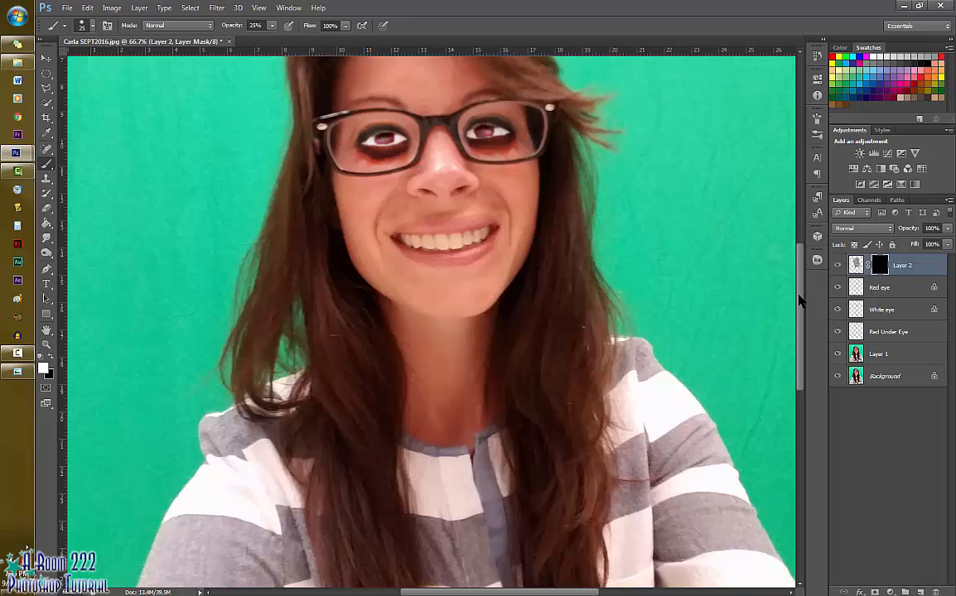
pyautogui.moveTo(800, 303); pyautogui.dragTo(800, 280)
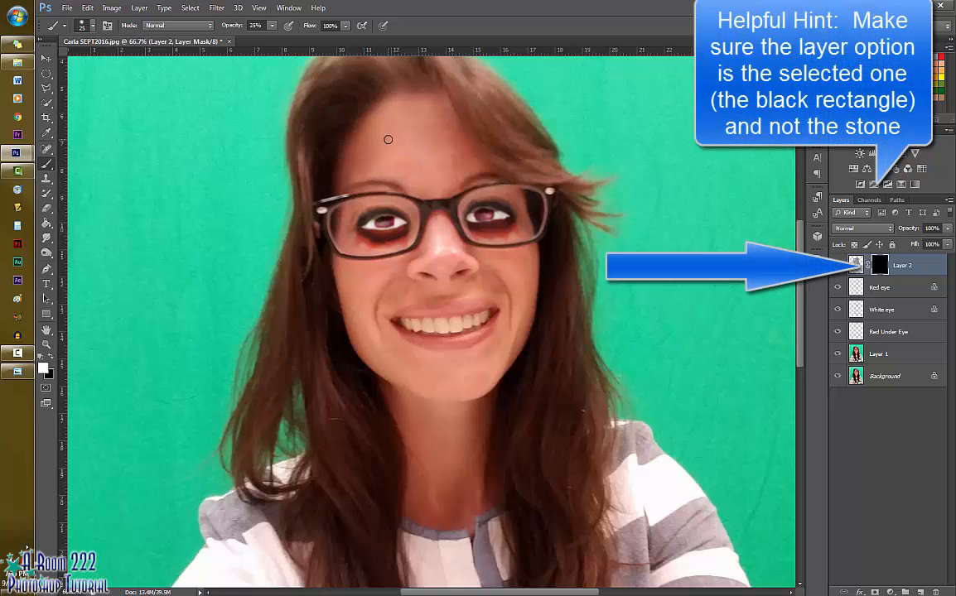
pyautogui.moveTo(388, 139); pyautogui.dragTo(422, 124)
pyautogui.moveTo(422, 124)
pyautogui.mouseDown()
pyautogui.moveTo(350, 172)
pyautogui.moveTo(401, 100)
pyautogui.moveTo(430, 97)
pyautogui.moveTo(474, 166)
pyautogui.moveTo(373, 168)
pyautogui.moveTo(415, 110)
pyautogui.moveTo(392, 148)
pyautogui.moveTo(437, 203)
pyautogui.moveTo(439, 307)
pyautogui.moveTo(372, 282)
pyautogui.moveTo(373, 350)
pyautogui.moveTo(357, 270)
pyautogui.moveTo(508, 262)
pyautogui.moveTo(520, 340)
pyautogui.moveTo(523, 276)
pyautogui.moveTo(420, 381)
pyautogui.moveTo(505, 357)
pyautogui.moveTo(488, 449)
pyautogui.moveTo(420, 428)
pyautogui.moveTo(463, 487)
pyautogui.moveTo(446, 424)
pyautogui.moveTo(473, 430)
pyautogui.moveTo(512, 548)
pyautogui.mouseUp()
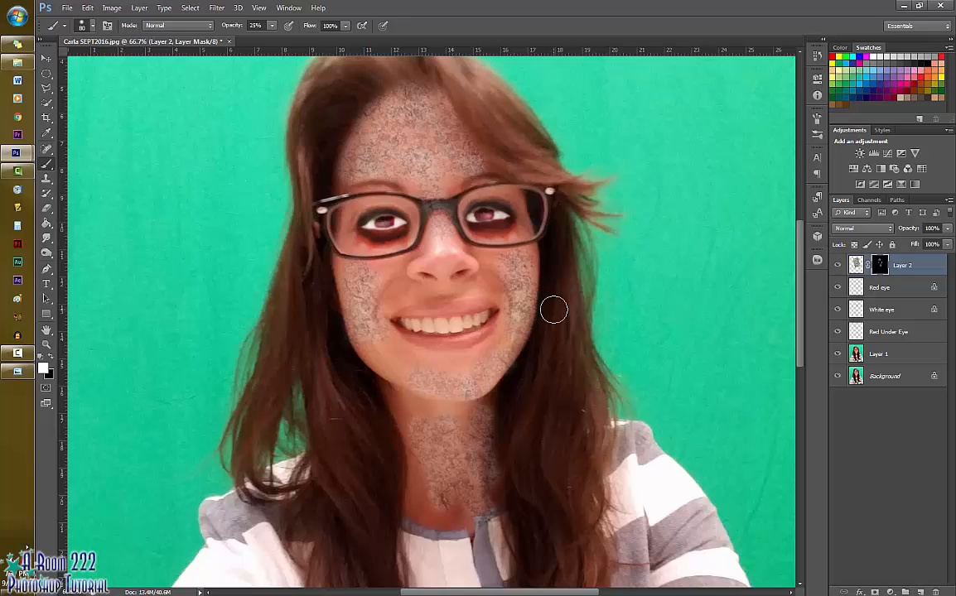
# - Cycle through the blend modes for the masked stone layer and set it to Linear Burn
pyautogui.hotkey('ctrl', '-')
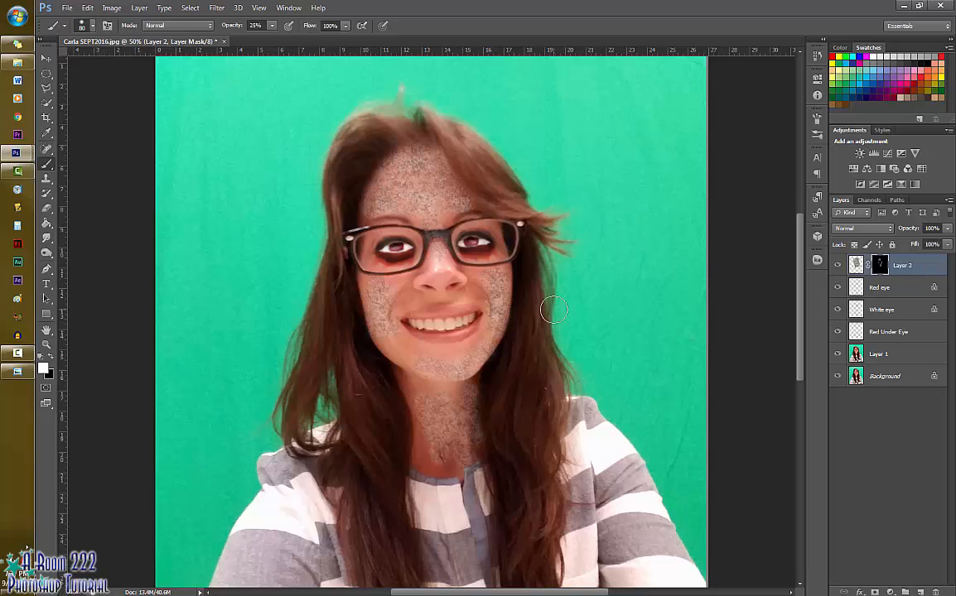
pyautogui.click(867, 230)
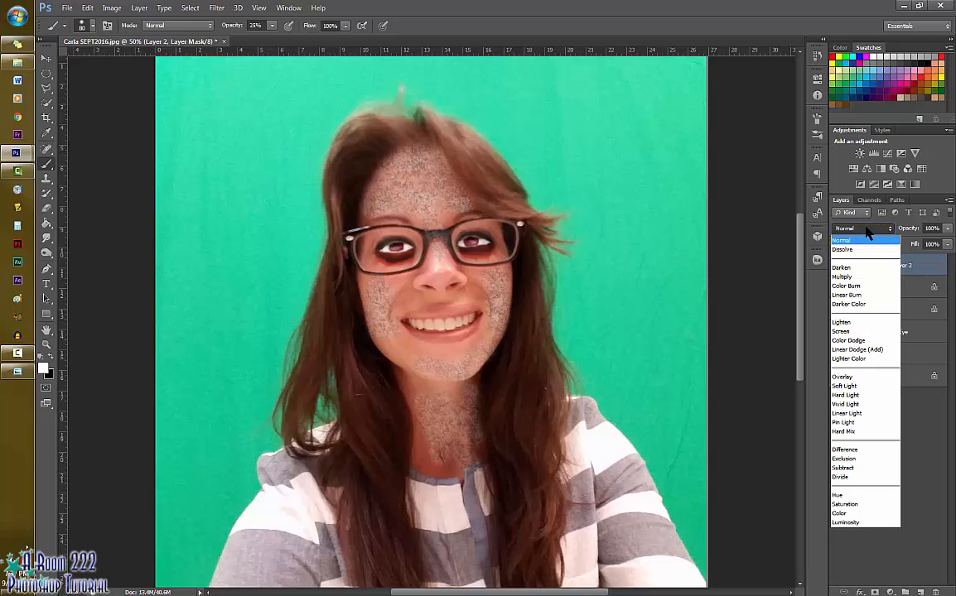
pyautogui.click(874, 247)
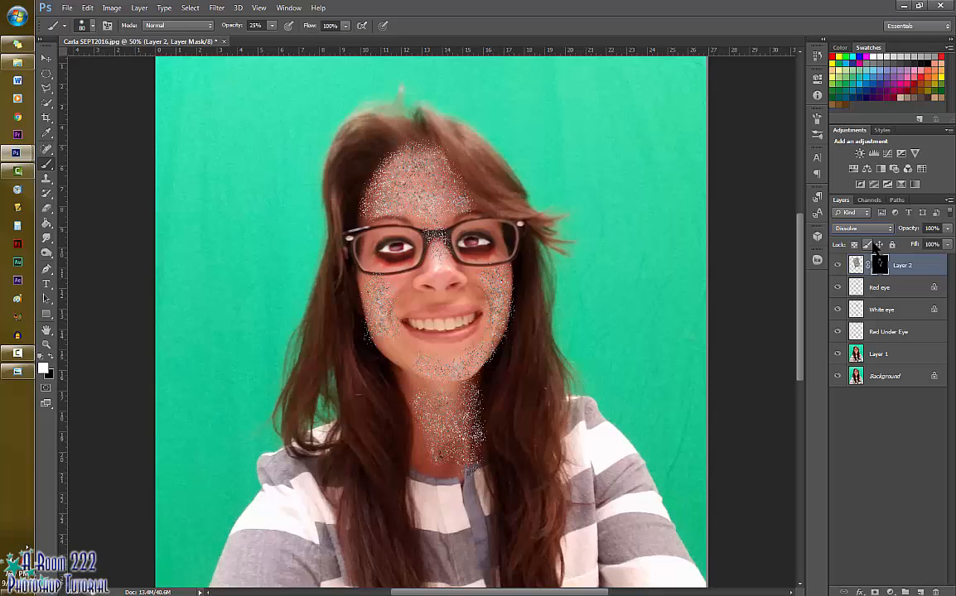
pyautogui.press('Down')
pyautogui.press('Down')
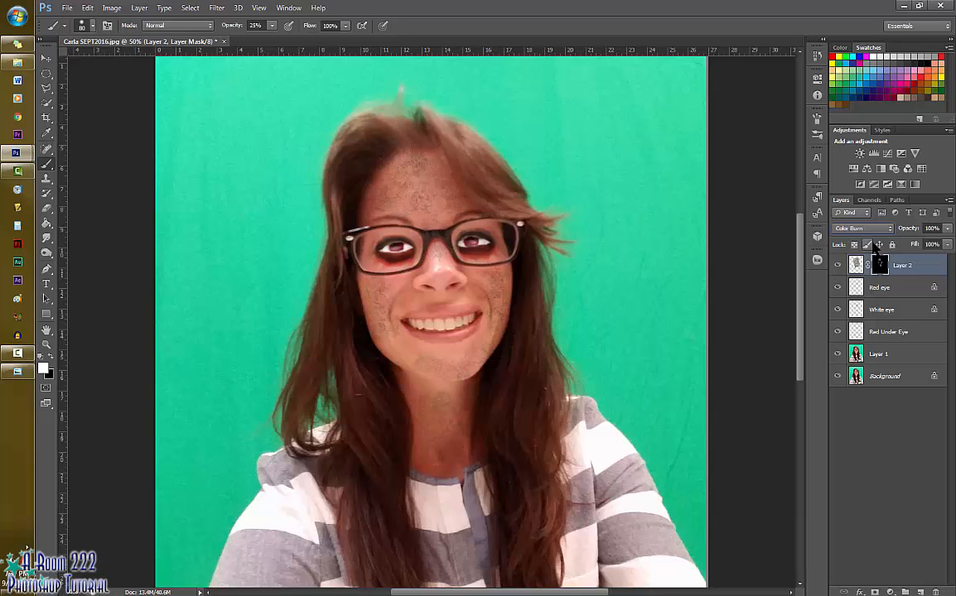
pyautogui.press('Down')
pyautogui.press('Down')
pyautogui.press('Down')
pyautogui.press('Down')
pyautogui.press('Down')
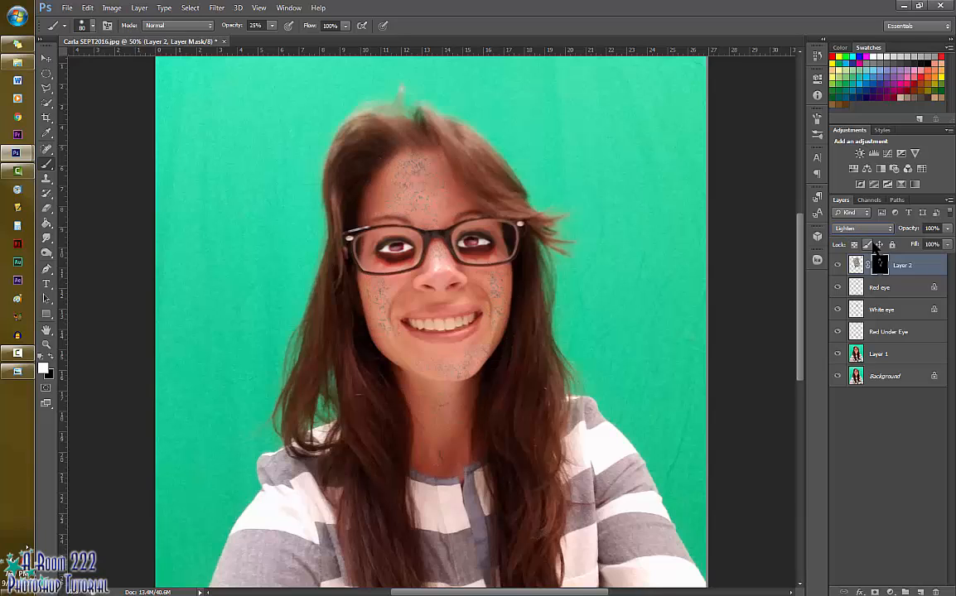
pyautogui.press('Down')
pyautogui.press('Down')
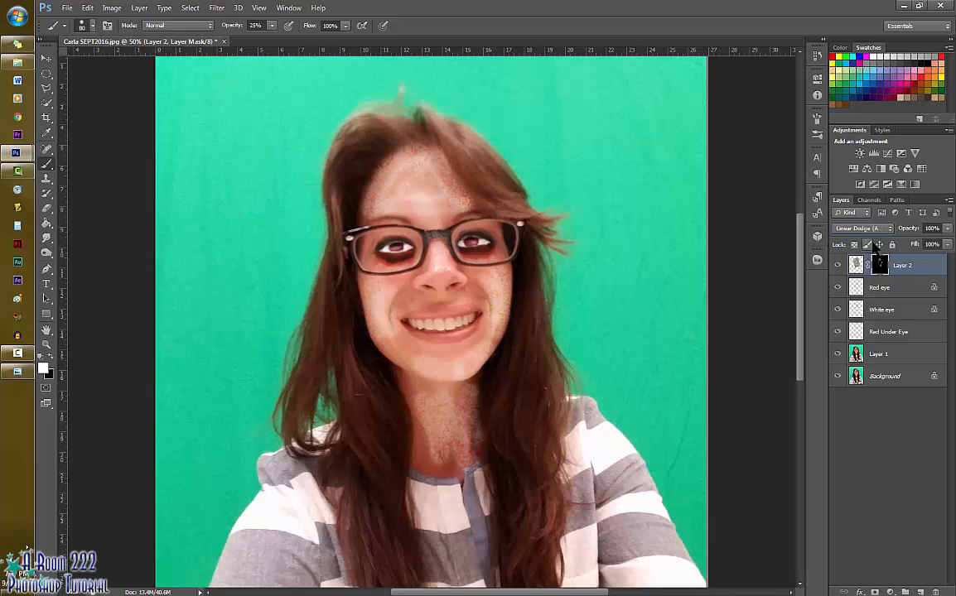
pyautogui.press('Down')
pyautogui.press('Down')
pyautogui.press('Down')
pyautogui.press('Down')
pyautogui.press('Down')
pyautogui.press('Down')
pyautogui.press('Down')
pyautogui.press('Down')
pyautogui.press('Down')
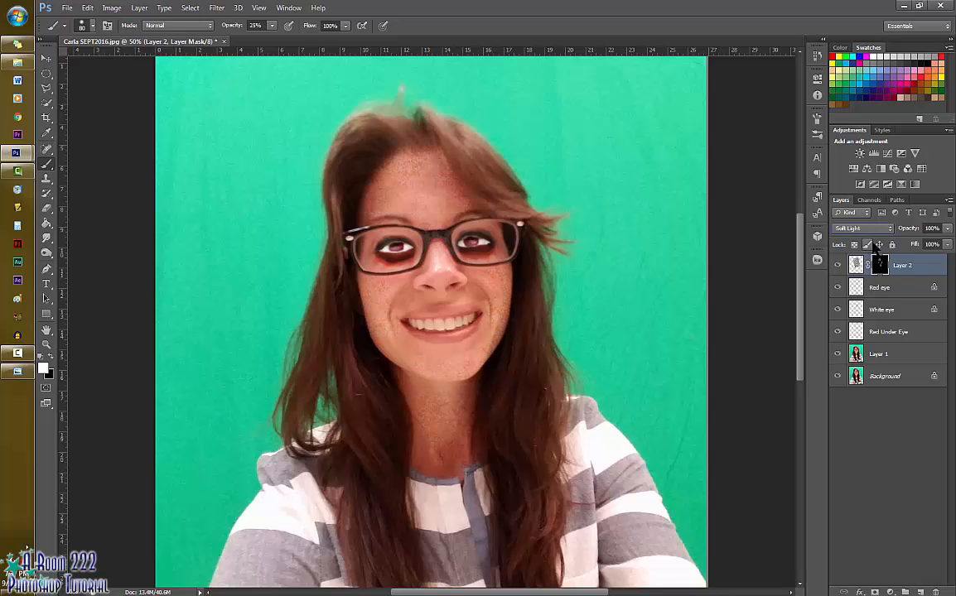
pyautogui.press('Up')
pyautogui.press('Up')
pyautogui.press('Up')
pyautogui.press('Up')
pyautogui.press('Up')
pyautogui.press('Up')
pyautogui.press('Up')
pyautogui.press('Up')
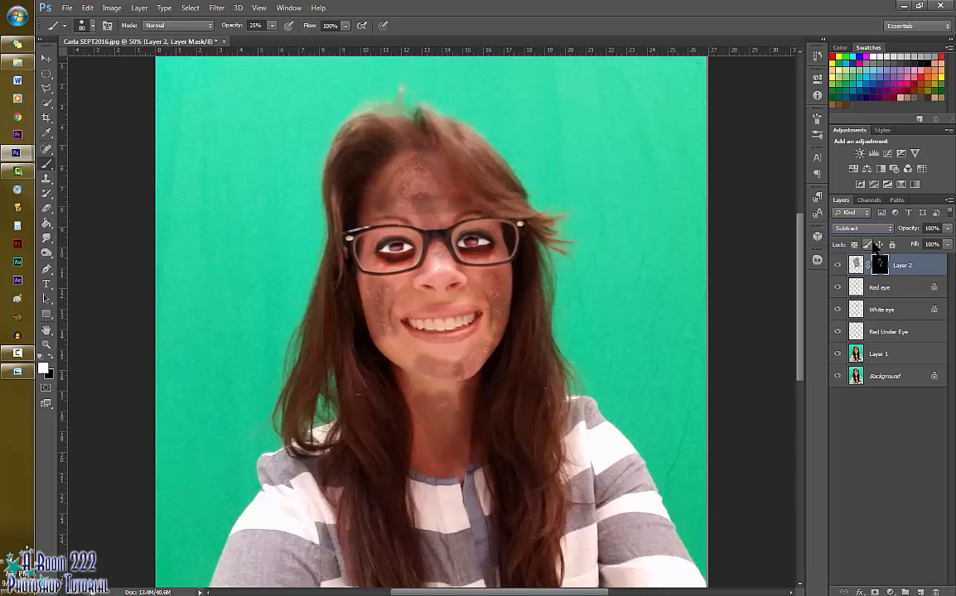
pyautogui.press('Up')
pyautogui.press('Up')
pyautogui.press('Up')
pyautogui.press('Up')
pyautogui.press('Up')
pyautogui.press('Up')
pyautogui.press('Up')
pyautogui.press('Up')
pyautogui.press('Up')
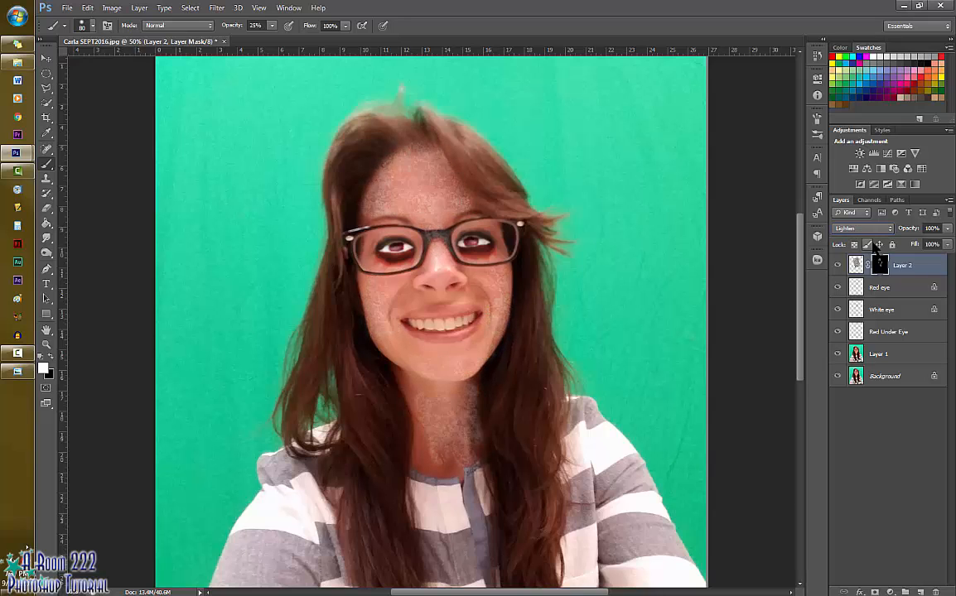
pyautogui.press('Down')
pyautogui.press('Down')
pyautogui.press('Down')
pyautogui.press('Up')
pyautogui.press('Up')
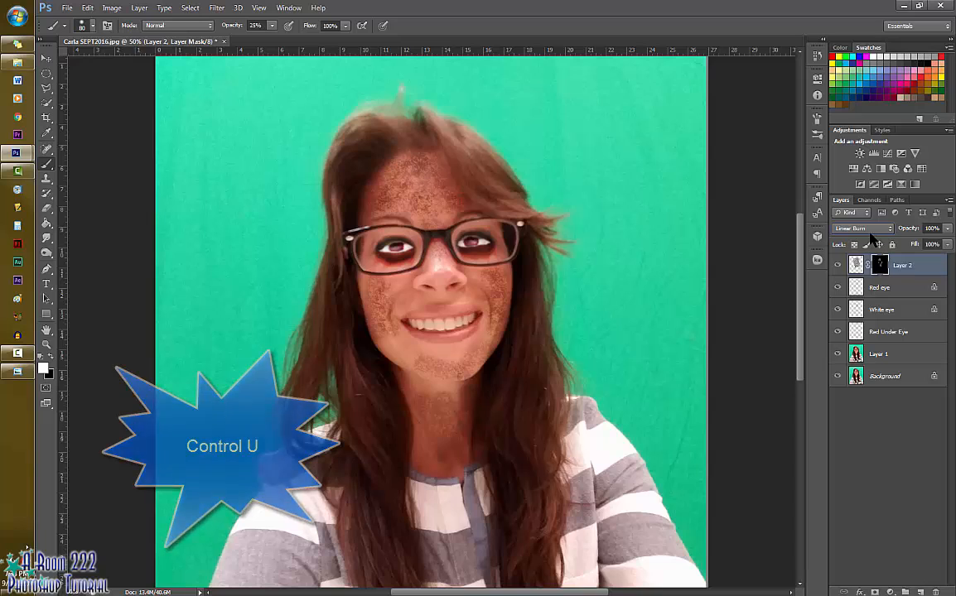
# - Try a Hue/Saturation adjustment on the stone layer's image with hue -7 and saturation -41
pyautogui.click(856, 265)
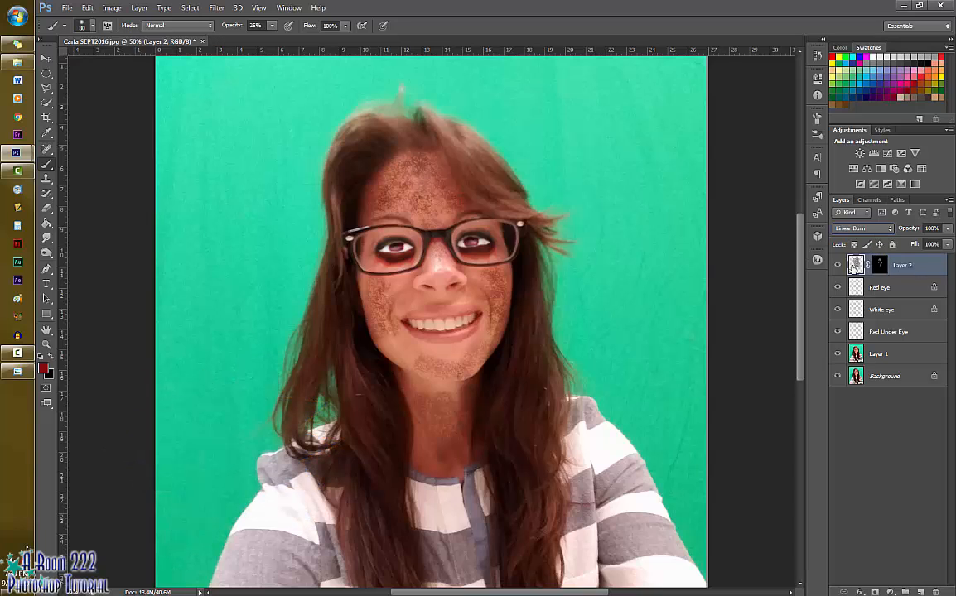
pyautogui.hotkey('ctrl', 'u')
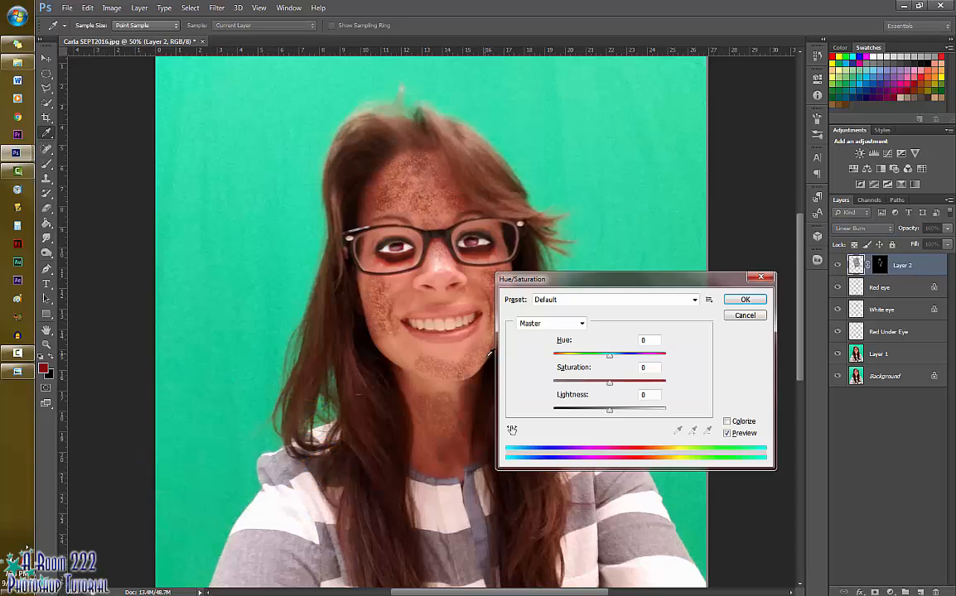
pyautogui.moveTo(629, 282); pyautogui.dragTo(655, 107)
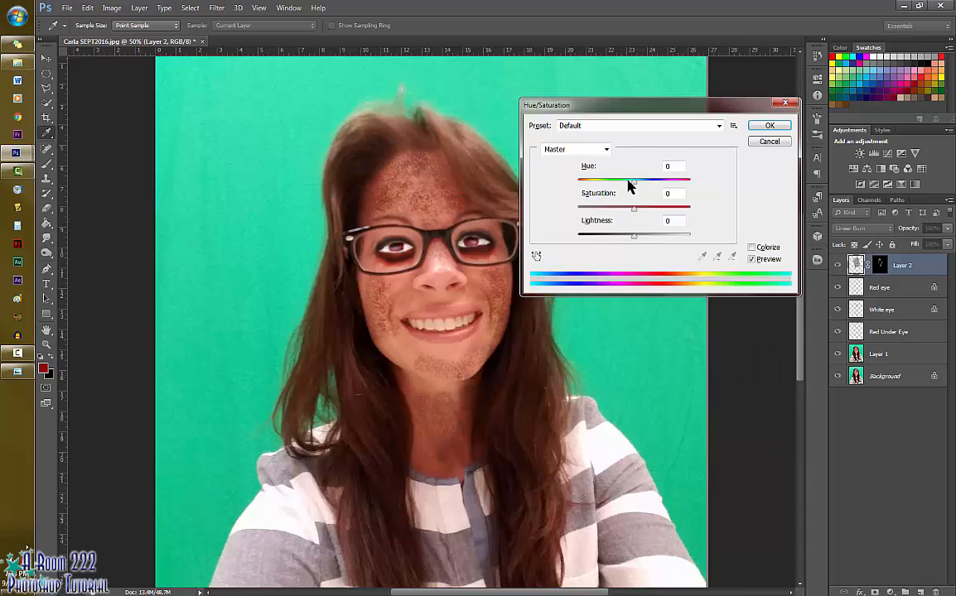
pyautogui.moveTo(634, 183); pyautogui.dragTo(610, 210)
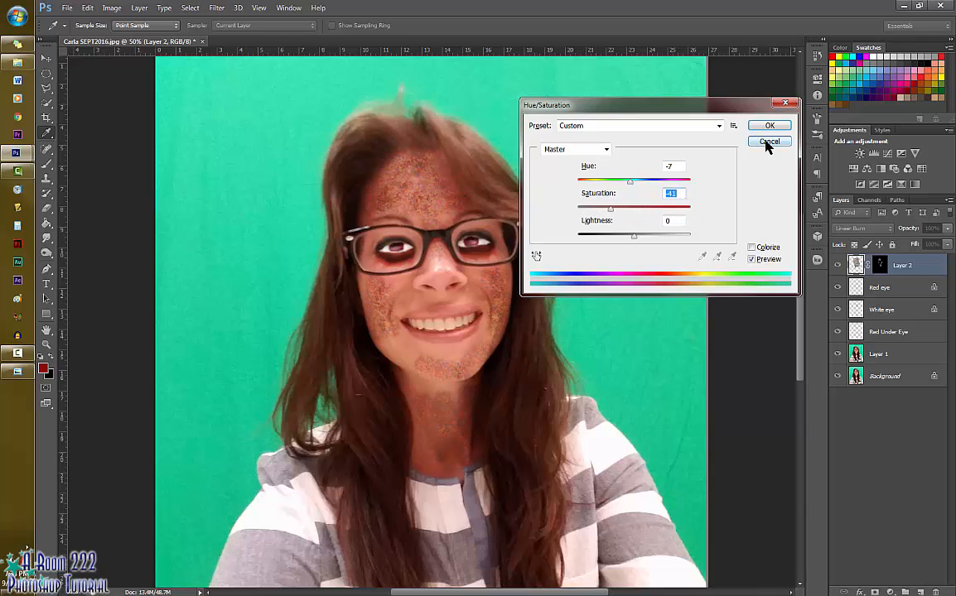
pyautogui.click(768, 143)
pyautogui.click(879, 265)
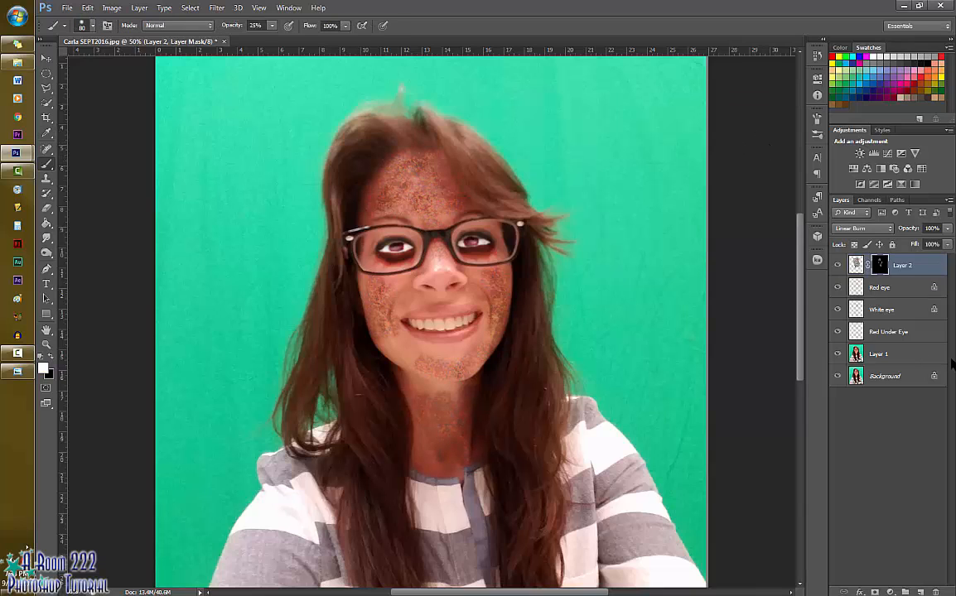
# - Add a new layer above the stone layer and name it "blood brushes"
pyautogui.click(920, 592)
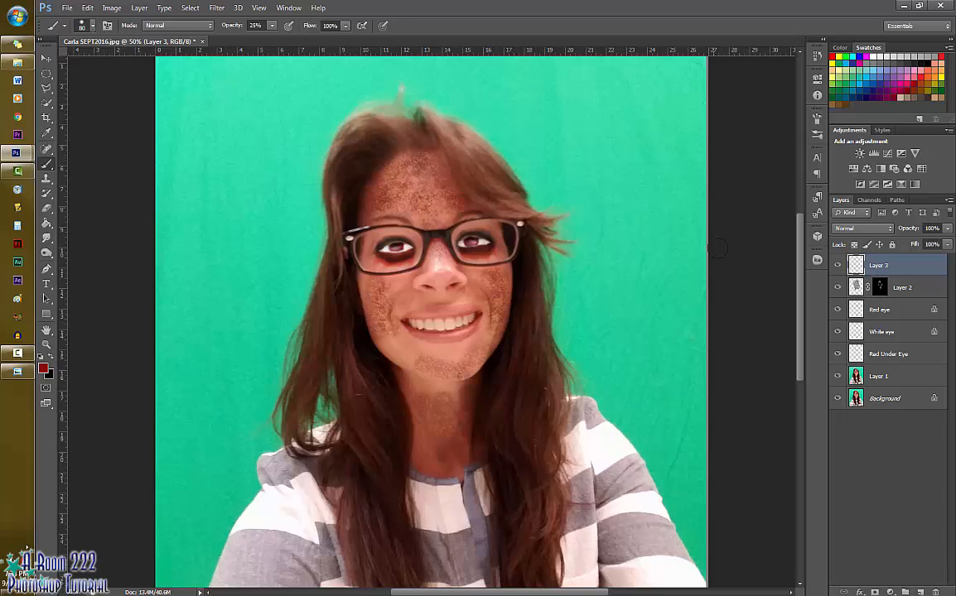
pyautogui.doubleClick(880, 266)
pyautogui.write('blood brushes')
pyautogui.press('Return')
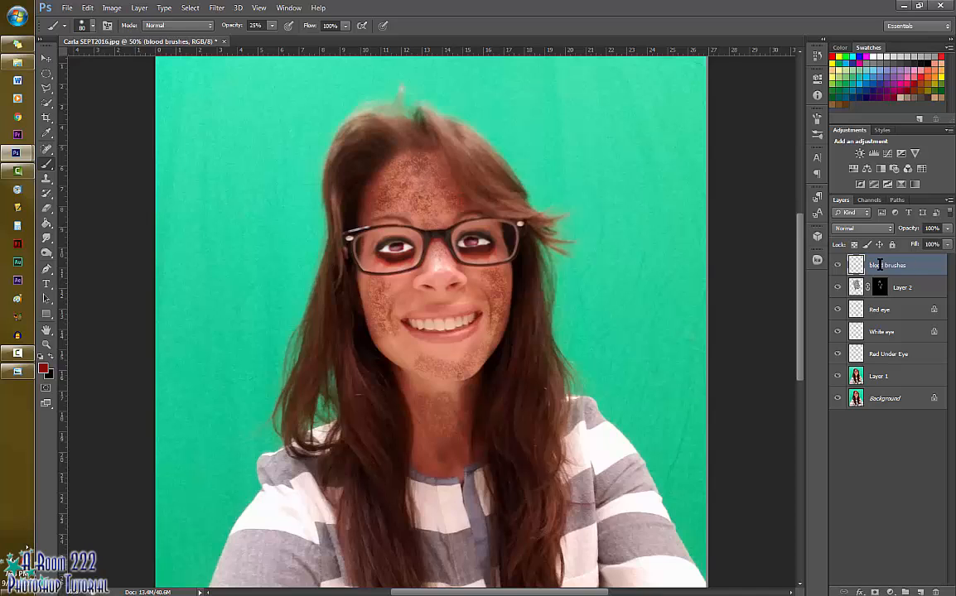
# - Choose the 481 px blood brush tip, reduce its size to 123 px and raise the brush opacity to 85%
pyautogui.click(92, 26)
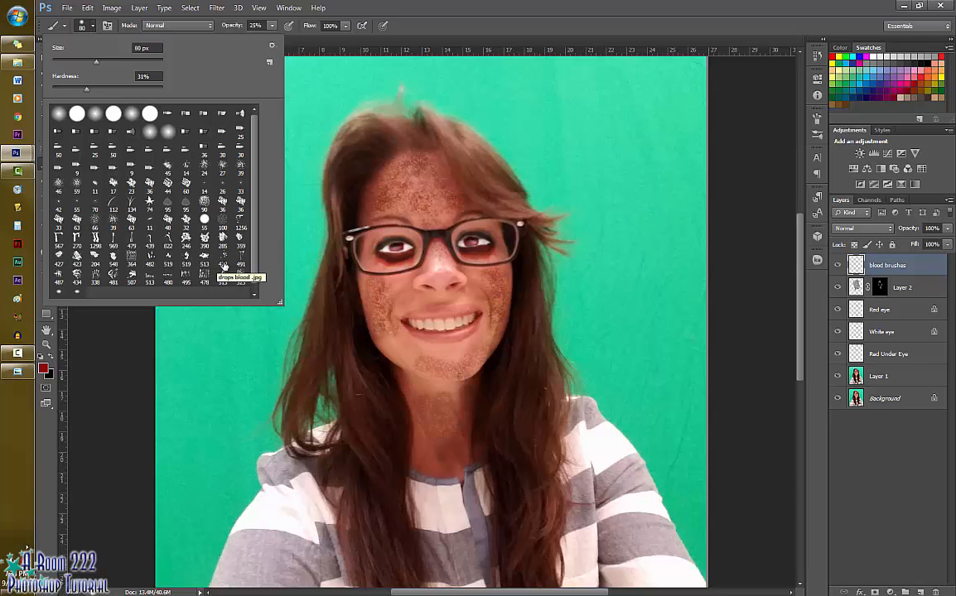
pyautogui.click(95, 275)
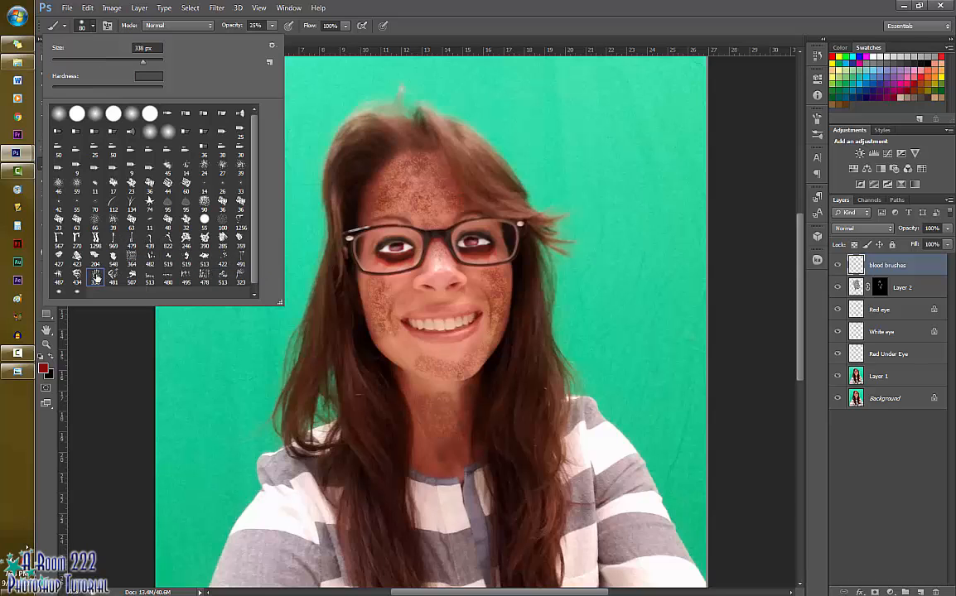
pyautogui.click(186, 275)
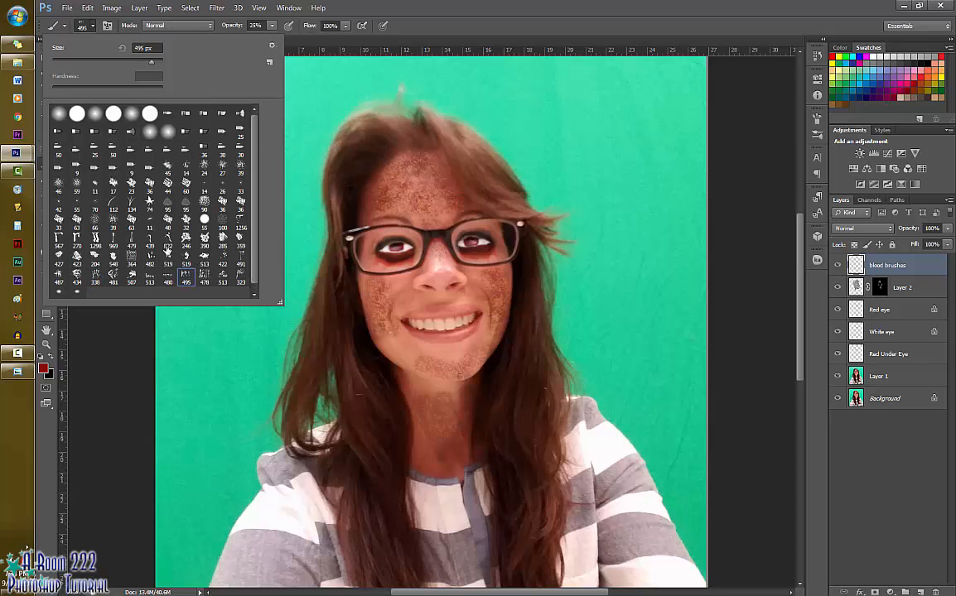
pyautogui.click(168, 239)
pyautogui.click(150, 240)
pyautogui.click(168, 219)
pyautogui.click(116, 278)
pyautogui.moveTo(151, 63)
pyautogui.mouseDown()
pyautogui.moveTo(98, 63)
pyautogui.moveTo(115, 63)
pyautogui.mouseUp()
pyautogui.click(272, 25)
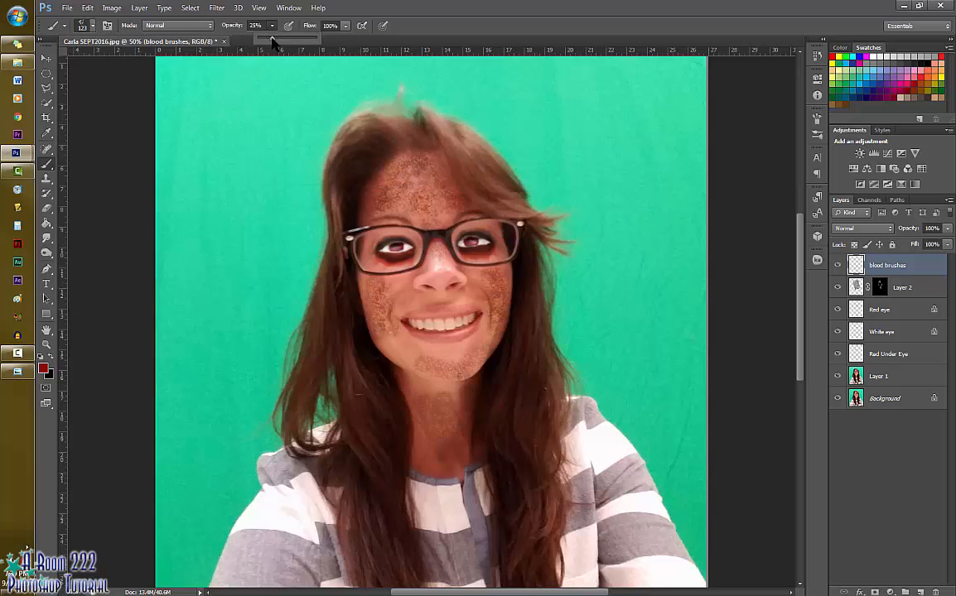
# - Stamp dark red blood marks twice on the forehead, once on the cheek and once at the base of the neck
pyautogui.click(388, 191)
pyautogui.click(433, 204)
pyautogui.click(492, 288)
pyautogui.click(428, 468)
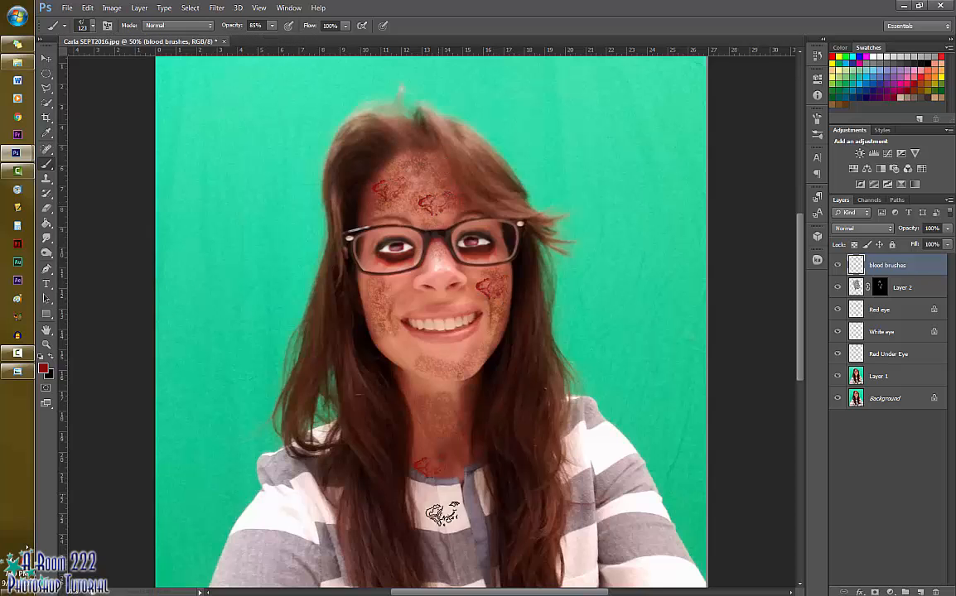
pyautogui.click(462, 414)
pyautogui.hotkey('ctrl', 'z')
# - Enlarge the blood brush to 250 px and stamp one splatter on each shirt sleeve
pyautogui.press(']')
pyautogui.press(']')
pyautogui.press(']')
pyautogui.press(']')
pyautogui.press(']')
pyautogui.click(642, 553)
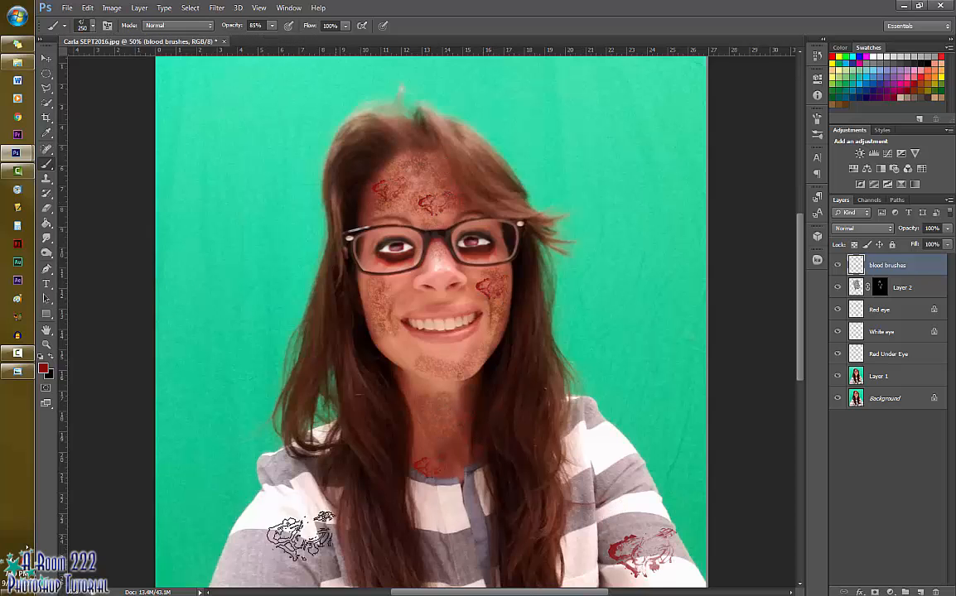
pyautogui.click(280, 535)
# - Stamp the 323 px bloody hand in the photo's upper right corner and the 338 px handprint on the shirt front
pyautogui.rightClick(173, 86)
pyautogui.click(204, 276)
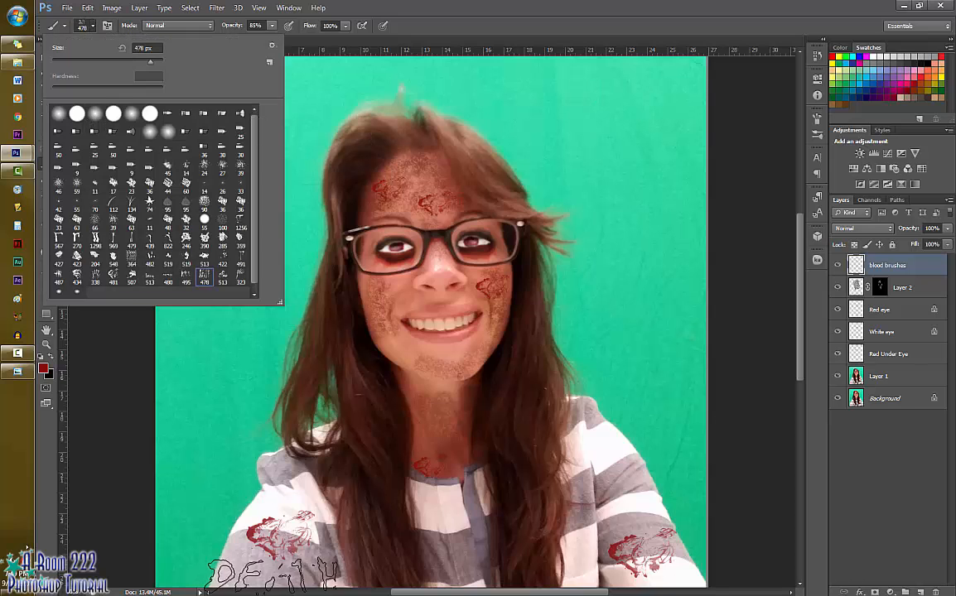
pyautogui.click(240, 282)
pyautogui.click(671, 93)
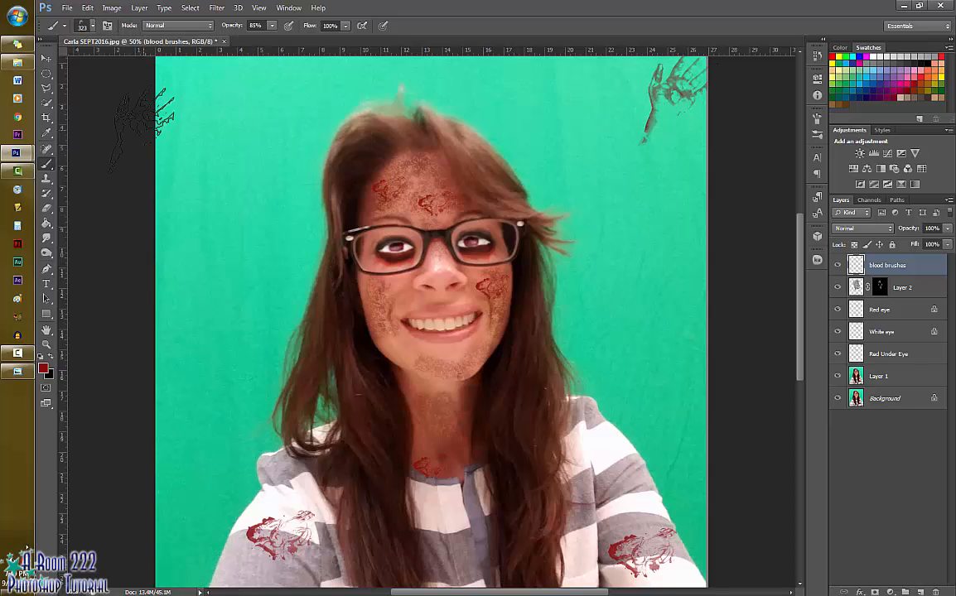
pyautogui.click(94, 26)
pyautogui.click(95, 277)
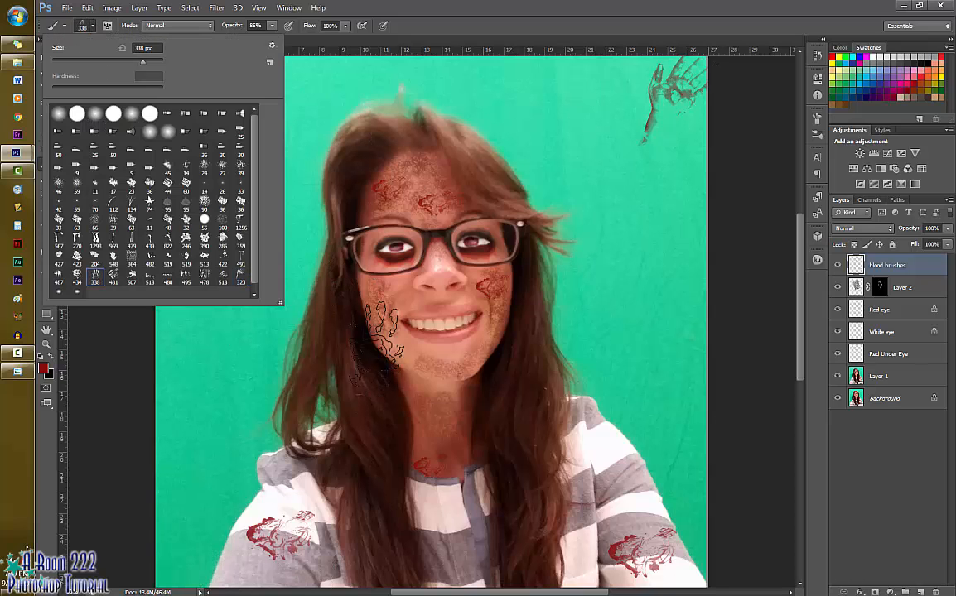
pyautogui.click(448, 578)
# - Choose the 39 px spatter tip, enlarge it to 119 px and stamp blood on the bare cheek opposite the first mark
pyautogui.click(91, 25)
pyautogui.click(241, 169)
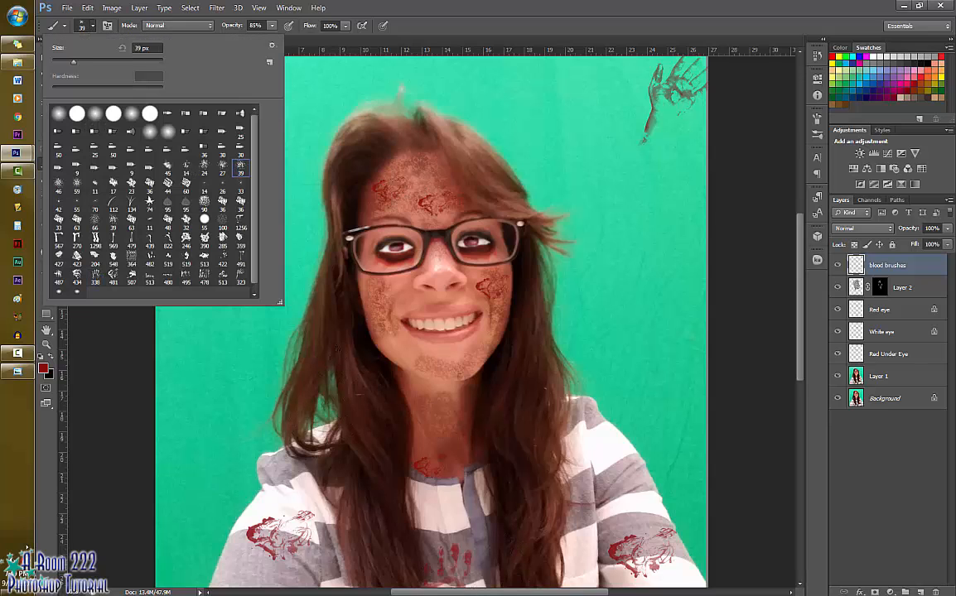
pyautogui.moveTo(74, 62); pyautogui.dragTo(82, 62)
pyautogui.moveTo(342, 324)
pyautogui.mouseDown()
pyautogui.moveTo(342, 349)
pyautogui.moveTo(379, 412)
pyautogui.mouseUp()
pyautogui.hotkey('ctrl', 'z')
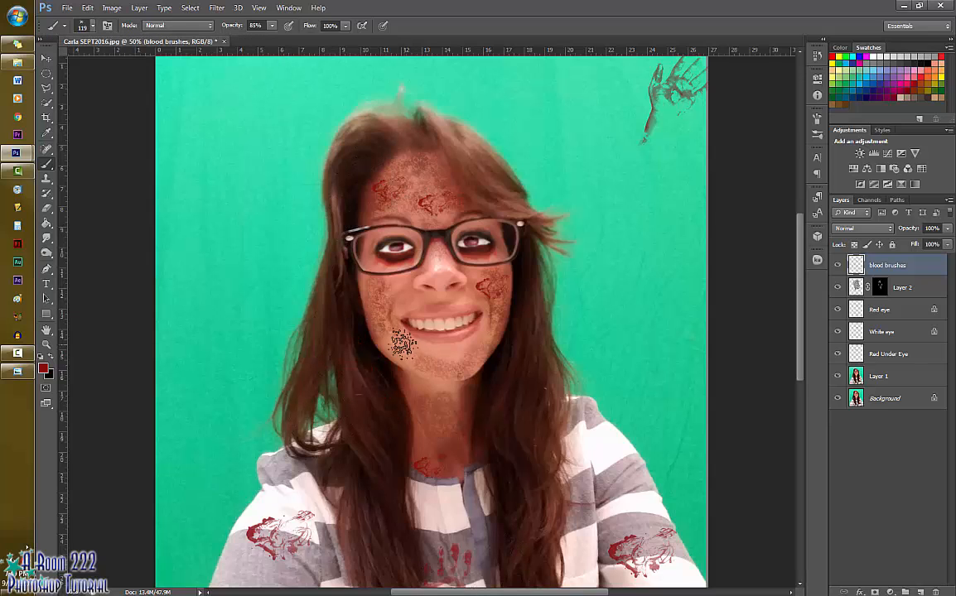
pyautogui.click(379, 298)
# - Try painting 119 px blood strokes over the lower hair and across the green background
pyautogui.moveTo(367, 509); pyautogui.dragTo(399, 573)
pyautogui.hotkey('ctrl', 'z')
pyautogui.moveTo(214, 219); pyautogui.dragTo(354, 63)
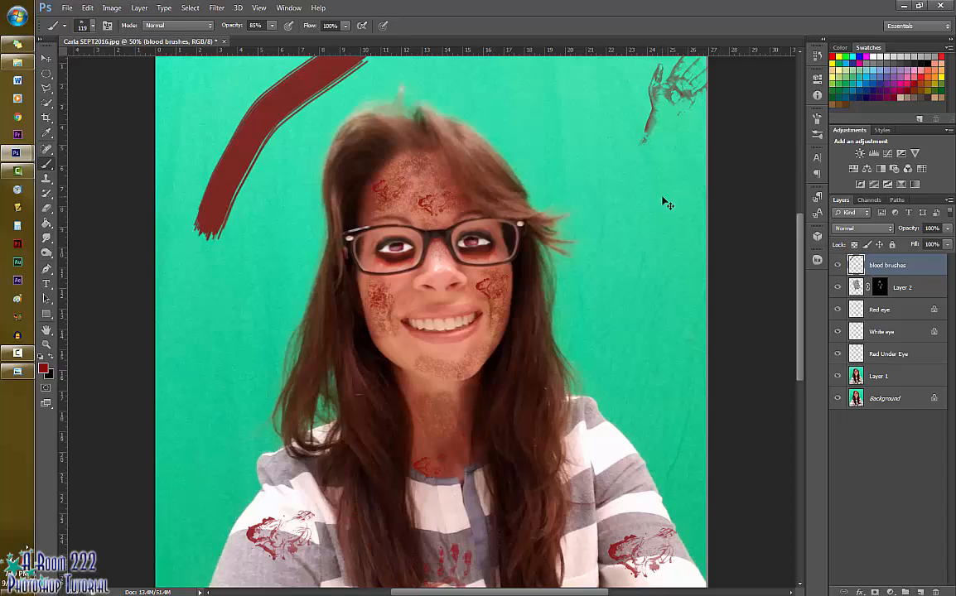
pyautogui.hotkey('ctrl', 'z')
pyautogui.moveTo(290, 73); pyautogui.dragTo(225, 253)
pyautogui.hotkey('ctrl', 'z')
# - Try blood strokes on the hair with the 66 px spatter tip enlarged to 150 px and with the 46 px tip
pyautogui.click(92, 25)
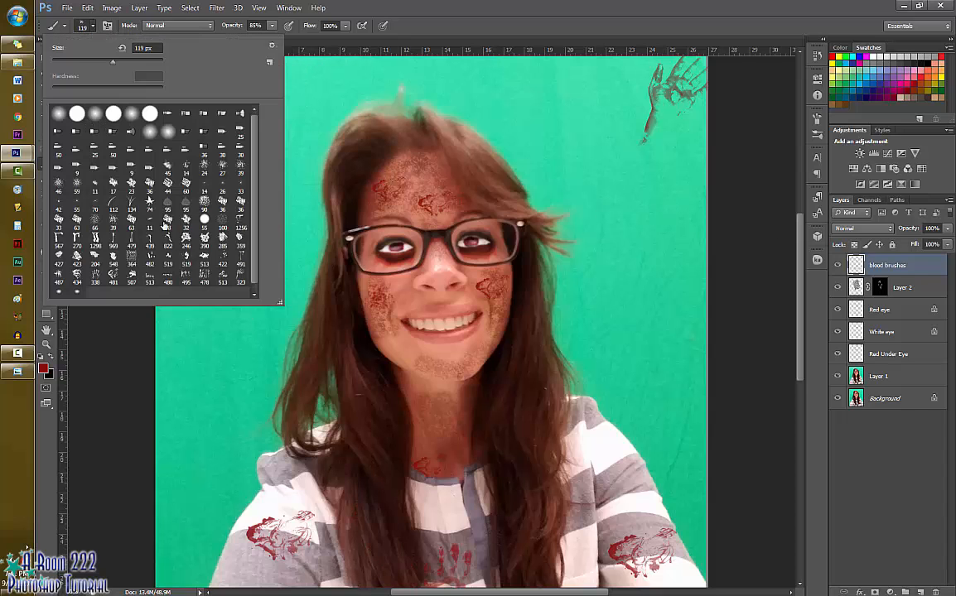
pyautogui.click(94, 219)
pyautogui.click(307, 313)
pyautogui.press(']')
pyautogui.press(']')
pyautogui.press(']')
pyautogui.press(']')
pyautogui.press(']')
pyautogui.press(']')
pyautogui.press(']')
pyautogui.press(']')
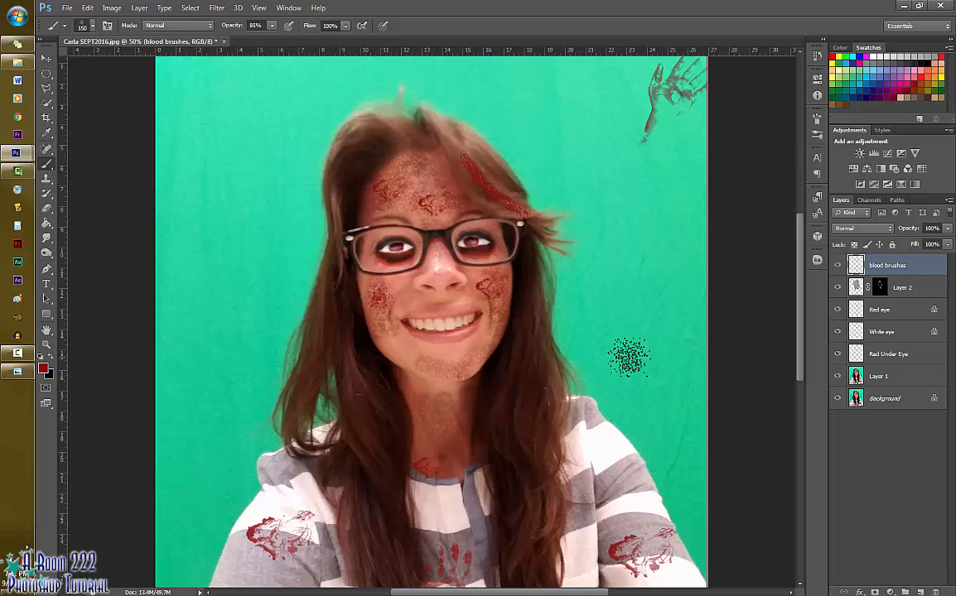
pyautogui.click(89, 25)
pyautogui.doubleClick(58, 182)
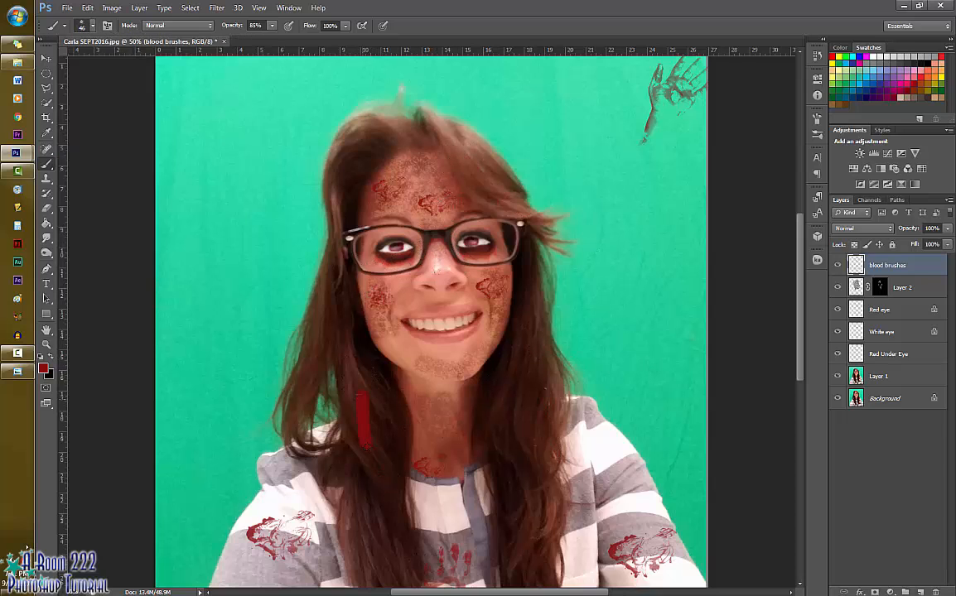
# - Paint blood spatter down the hair on both sides to its ends with the 39 px spatter tip enlarged to 175 px
pyautogui.click(88, 25)
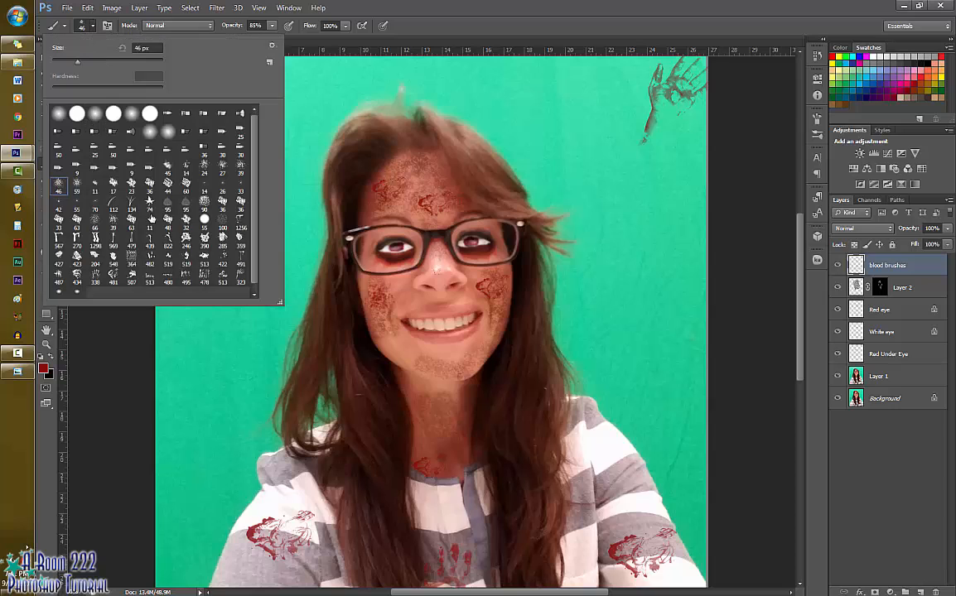
pyautogui.doubleClick(241, 172)
pyautogui.click(87, 25)
pyautogui.moveTo(345, 351); pyautogui.dragTo(349, 406)
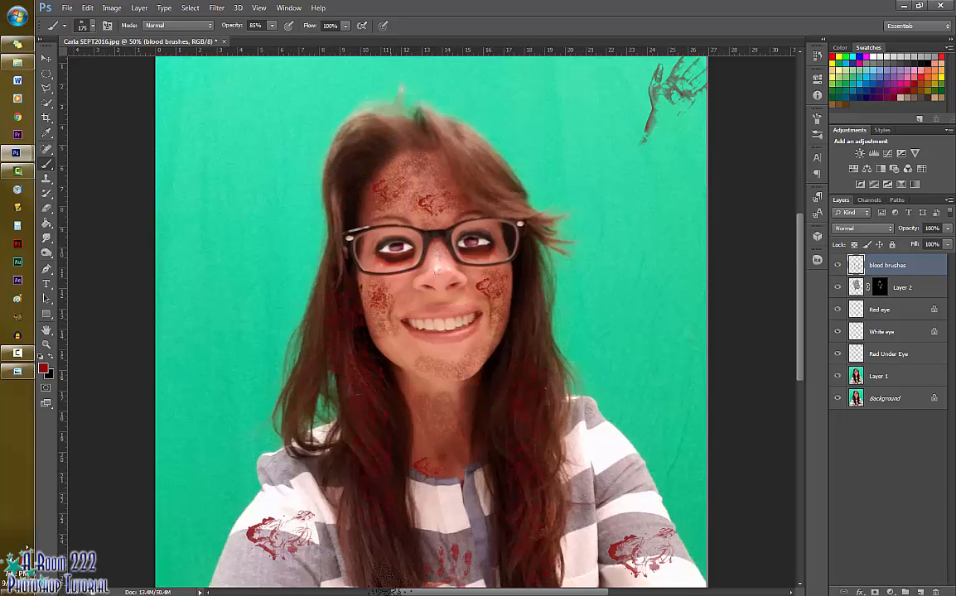
pyautogui.scroll(-5, 728, 389)
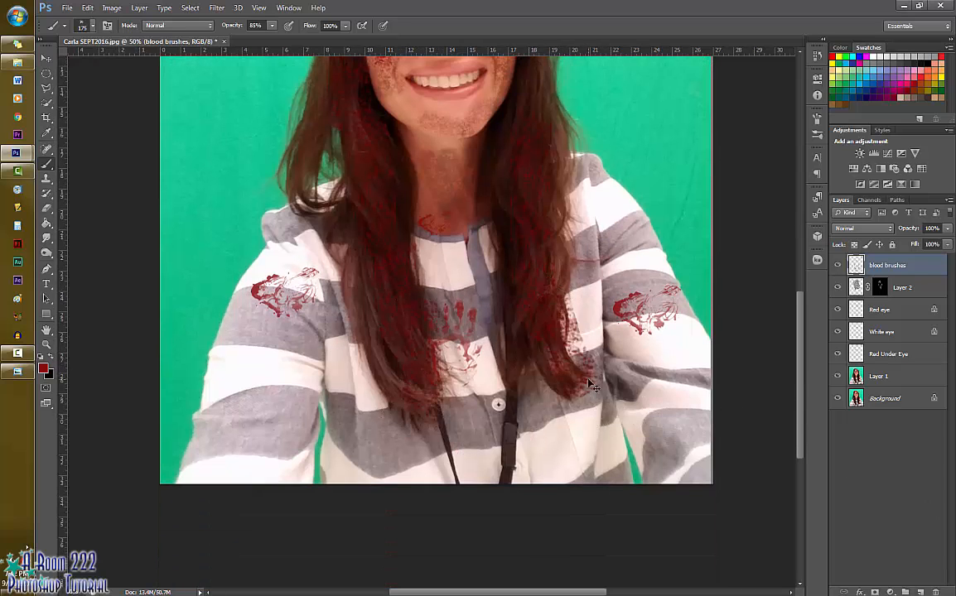
# - Undo the last stroke beside the hair ends and paint 175 px blood spatter on the lower shirt and both sleeves
pyautogui.hotkey('ctrl', 'z')
pyautogui.moveTo(358, 423); pyautogui.dragTo(435, 494)
pyautogui.moveTo(695, 400); pyautogui.dragTo(688, 472)
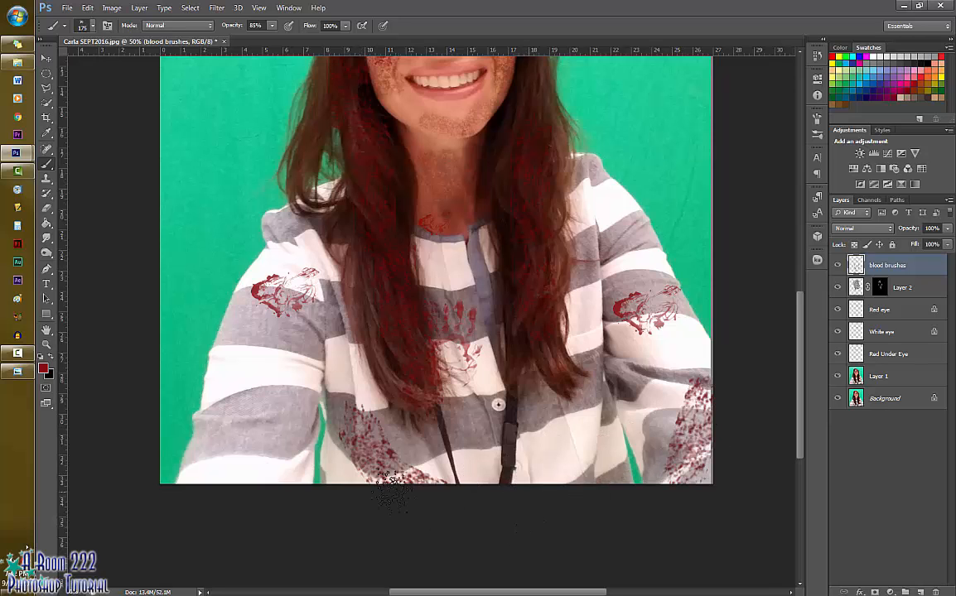
pyautogui.click(251, 425)
pyautogui.click(295, 449)
pyautogui.click(263, 367)
pyautogui.click(567, 475)
# - Paint 175 px blood spatter strokes and single marks across the green background around the head
pyautogui.scroll(1, 556, 428)
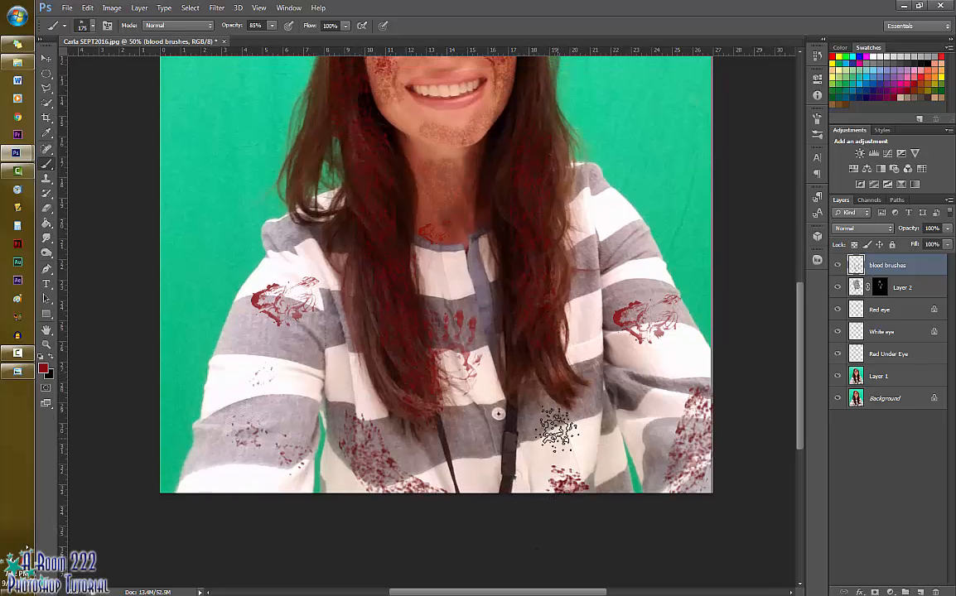
pyautogui.scroll(5, 558, 428)
pyautogui.moveTo(214, 217); pyautogui.dragTo(313, 76)
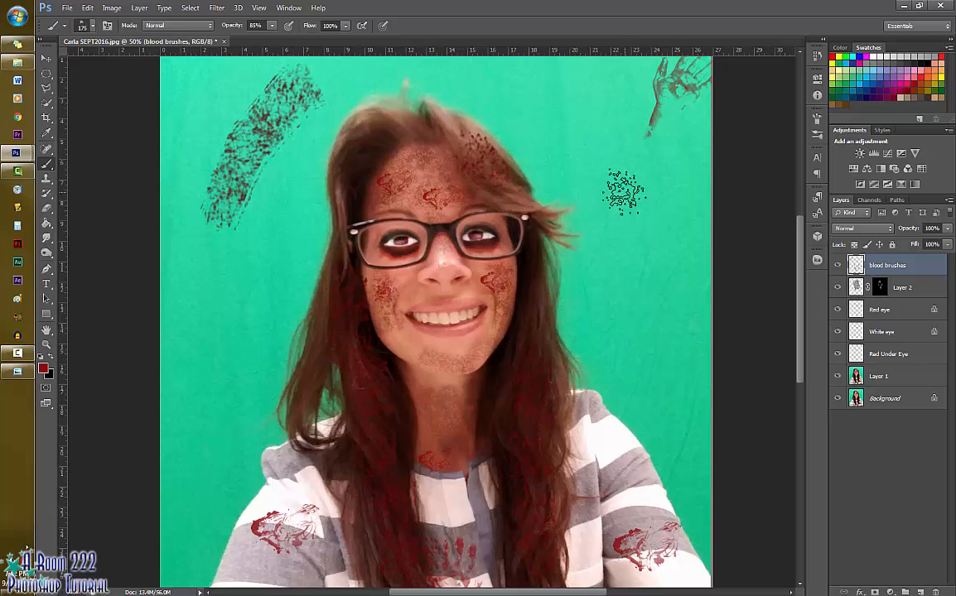
pyautogui.click(627, 196)
pyautogui.moveTo(665, 310); pyautogui.dragTo(678, 400)
pyautogui.click(577, 114)
pyautogui.moveTo(485, 81); pyautogui.dragTo(341, 74)
pyautogui.click(264, 355)
pyautogui.click(190, 264)
# - Choose the 478 px DEATH brush tip and stamp the word on the green background beside the glasses
pyautogui.click(92, 27)
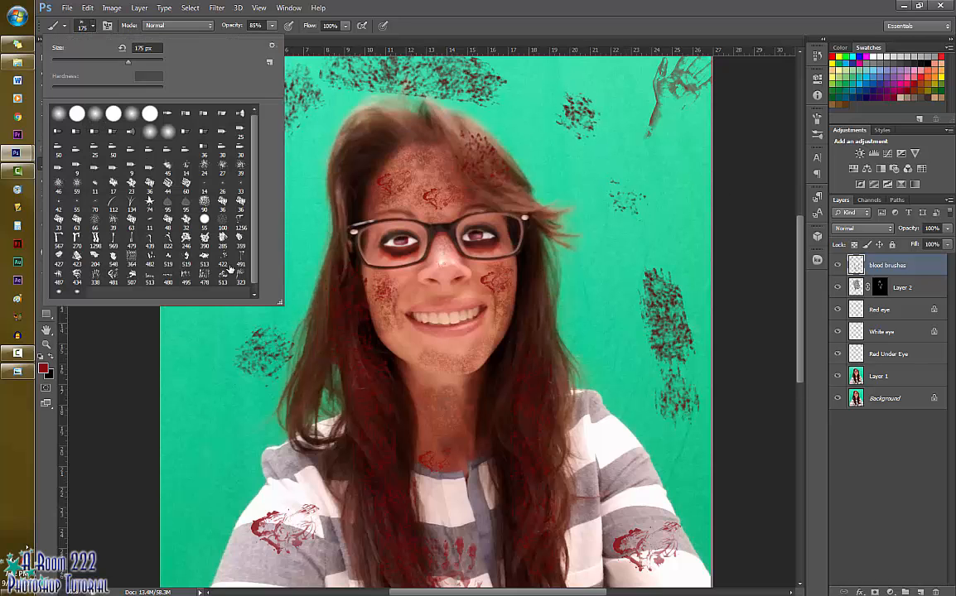
pyautogui.click(229, 269)
pyautogui.click(634, 240)
# - Choose the 481 px splatter tip and stamp blood over the lower sleeve at the photo's bottom corner
pyautogui.scroll(-1, 93, 287)
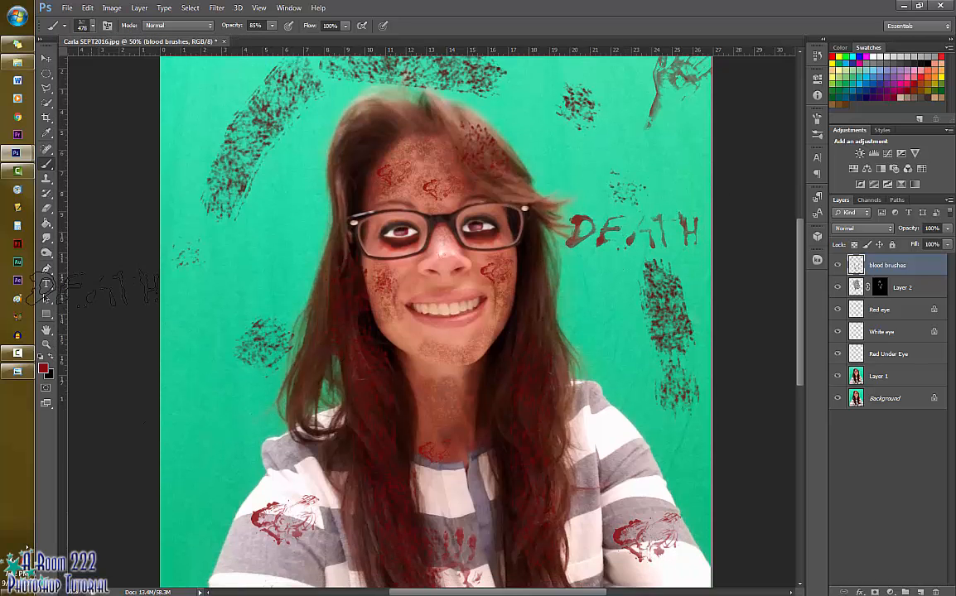
pyautogui.scroll(-5, 108, 294)
pyautogui.rightClick(149, 307)
pyautogui.click(114, 277)
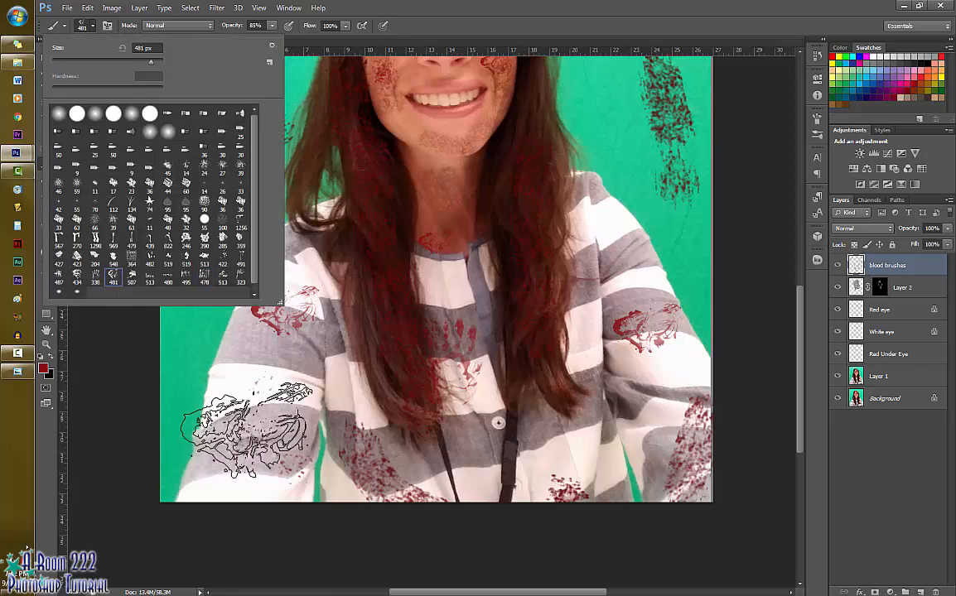
pyautogui.click(229, 464)
# - Choose the 66 px spatter tip and paint short blood marks along both sides of the chin
pyautogui.scroll(4, 397, 327)
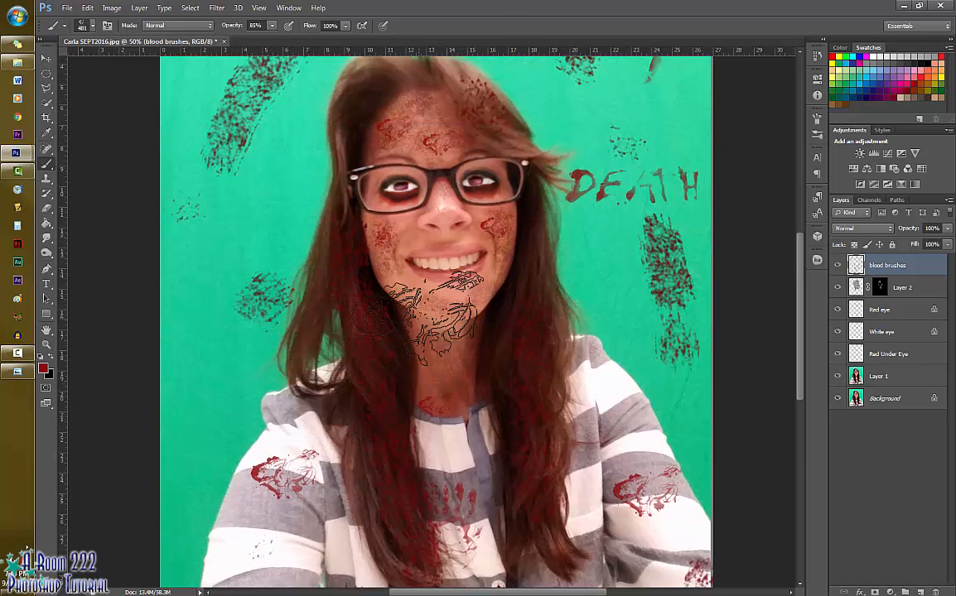
pyautogui.click(93, 26)
pyautogui.click(95, 224)
pyautogui.click(417, 293)
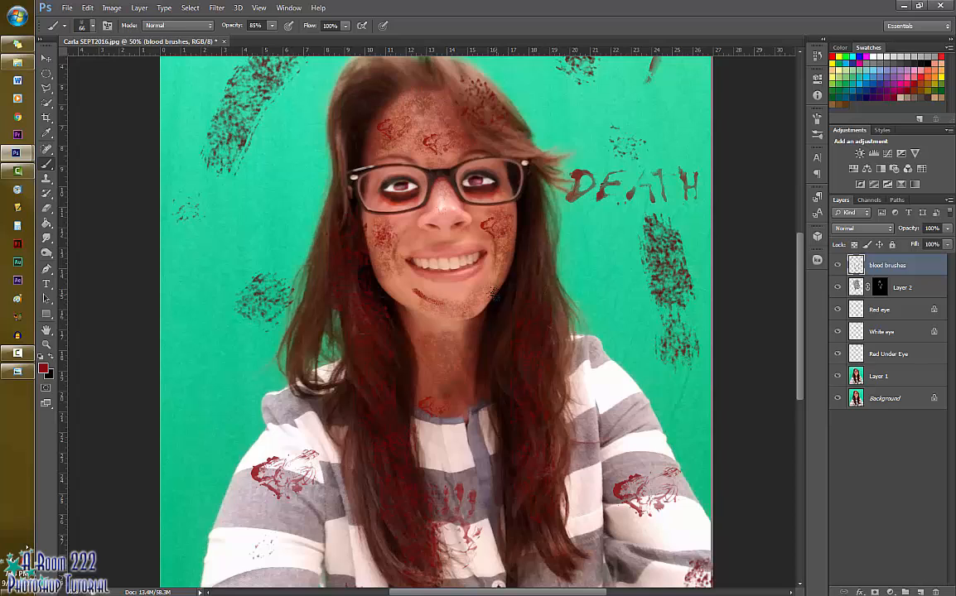
pyautogui.click(474, 311)
# - Choose the 969 px drip tip, reduce it to 175 px and stamp a blood drip at the corner of the mouth
pyautogui.scroll(2, 537, 258)
pyautogui.click(93, 25)
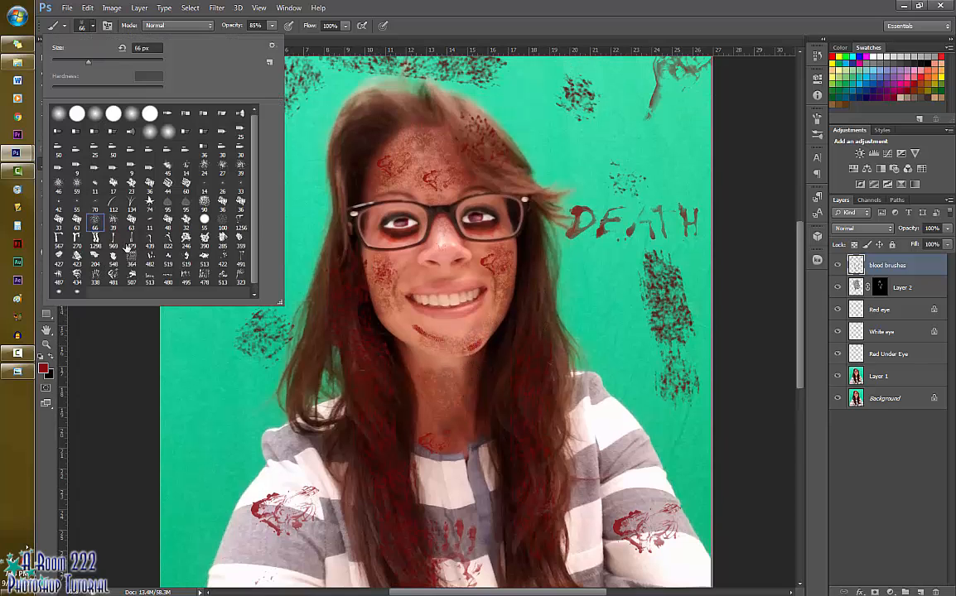
pyautogui.click(132, 241)
pyautogui.press(',')
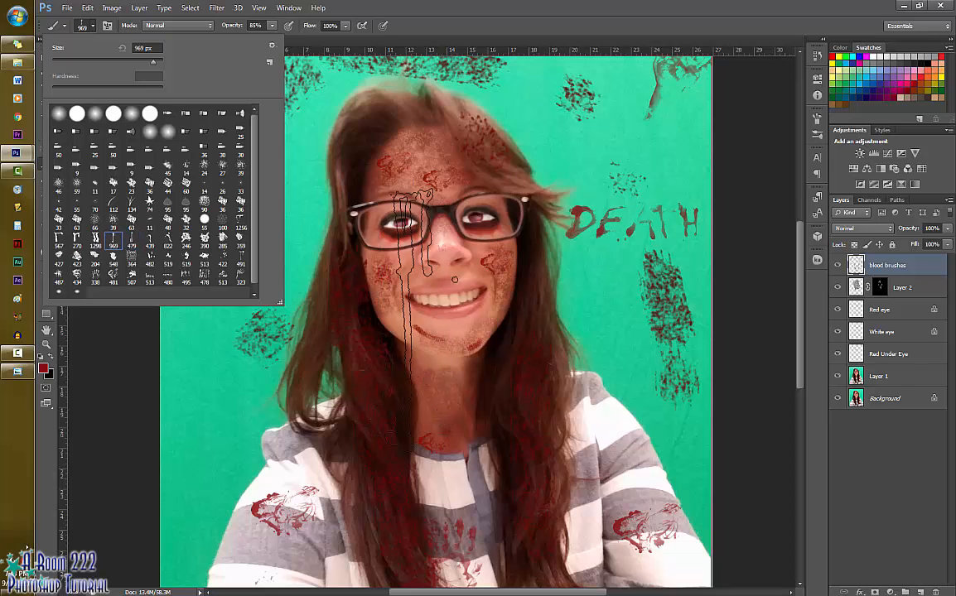
pyautogui.click(150, 132)
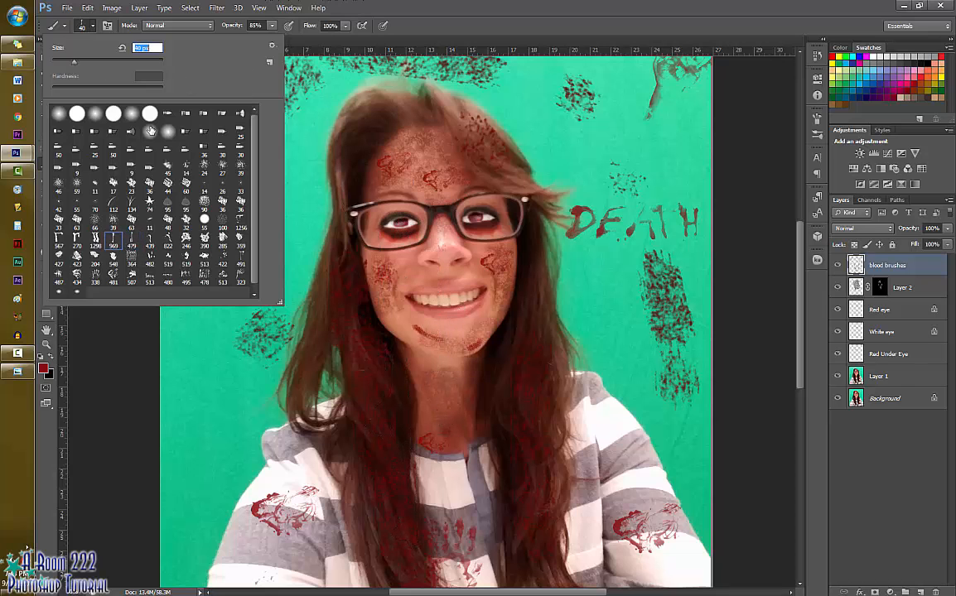
pyautogui.click(387, 40)
pyautogui.hotkey('ctrl', '+')
pyautogui.hotkey('ctrl', '+')
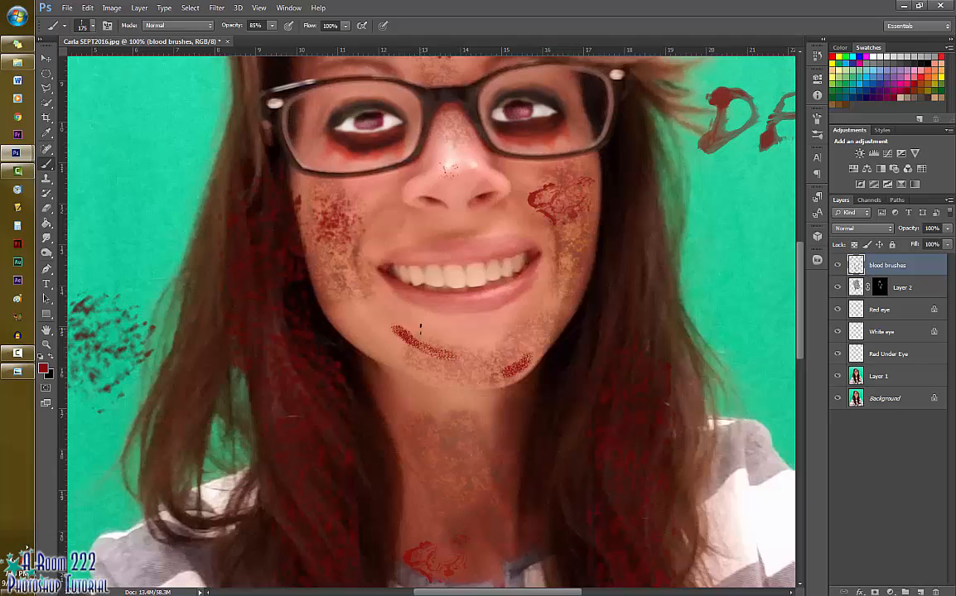
pyautogui.click(391, 308)
pyautogui.hotkey('ctrl', '+')
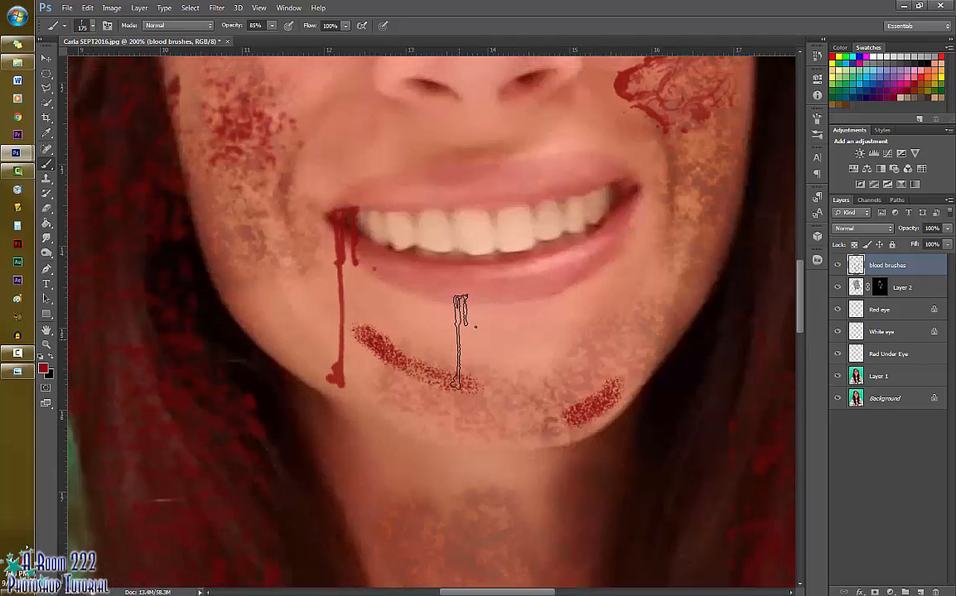
# - Try stamping the 478 px DEATH tip on the green background next to the shirt sleeve
pyautogui.hotkey('ctrl', '-')
pyautogui.hotkey('ctrl', '-')
pyautogui.hotkey('ctrl', '-')
pyautogui.scroll(-3, 497, 318)
pyautogui.click(92, 25)
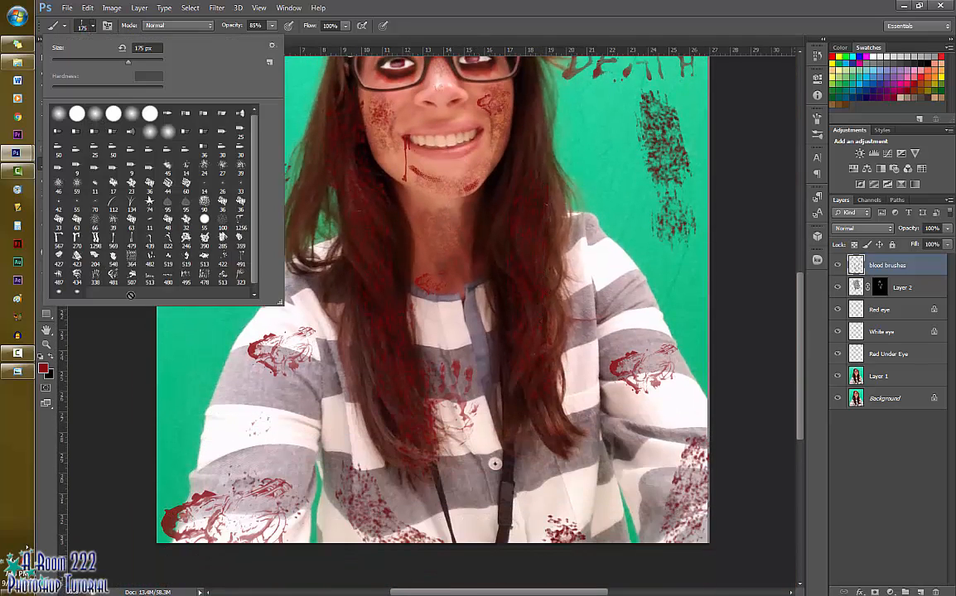
pyautogui.click(240, 282)
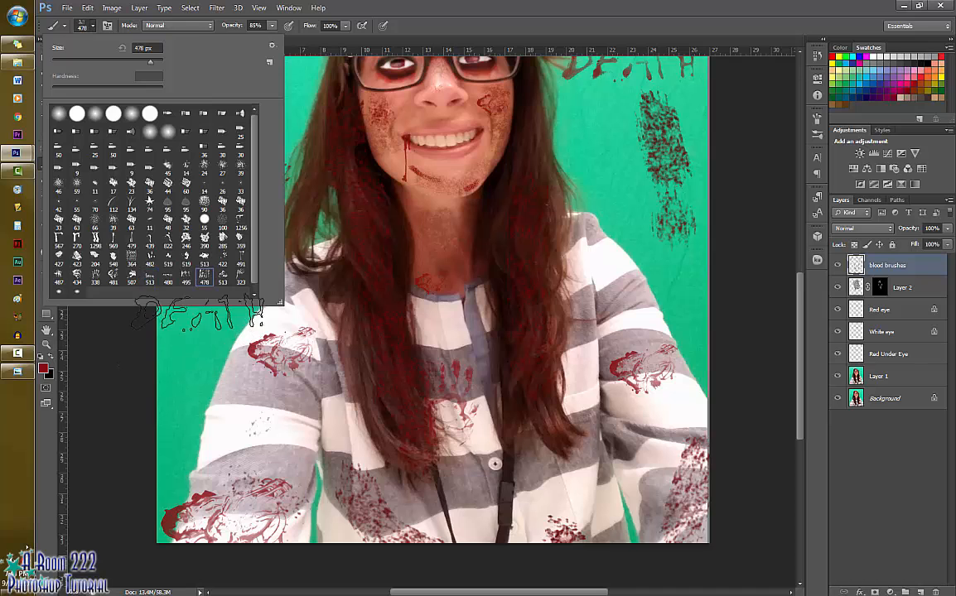
pyautogui.click(158, 352)
pyautogui.hotkey('ctrl', 'z')
# - Choose the 507 px smear tip and stamp blood on the background's side edge, the lower shirt and the upper background corner
pyautogui.click(92, 26)
pyautogui.click(95, 277)
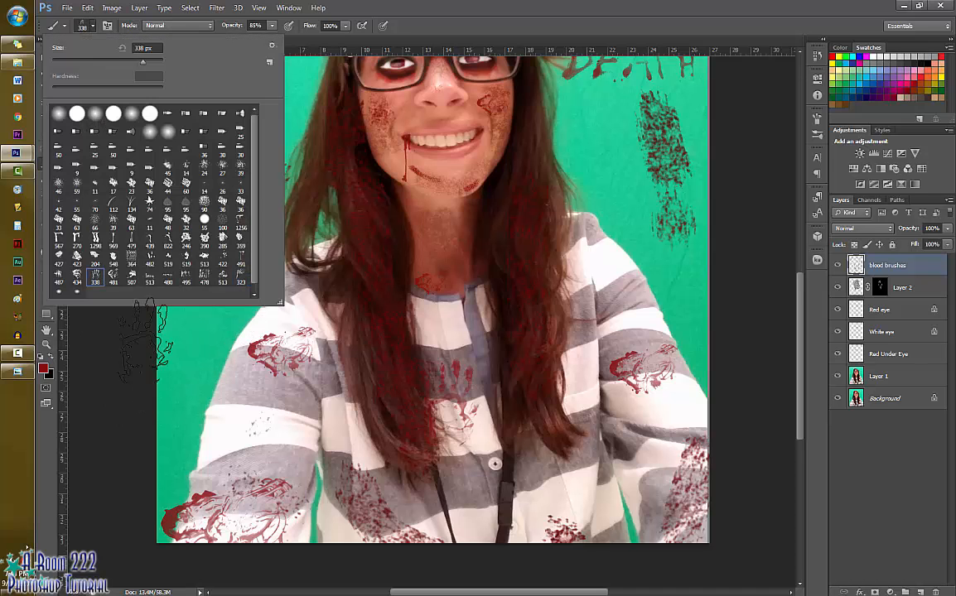
pyautogui.click(132, 277)
pyautogui.click(150, 342)
pyautogui.scroll(4, 212, 294)
pyautogui.scroll(-2, 166, 397)
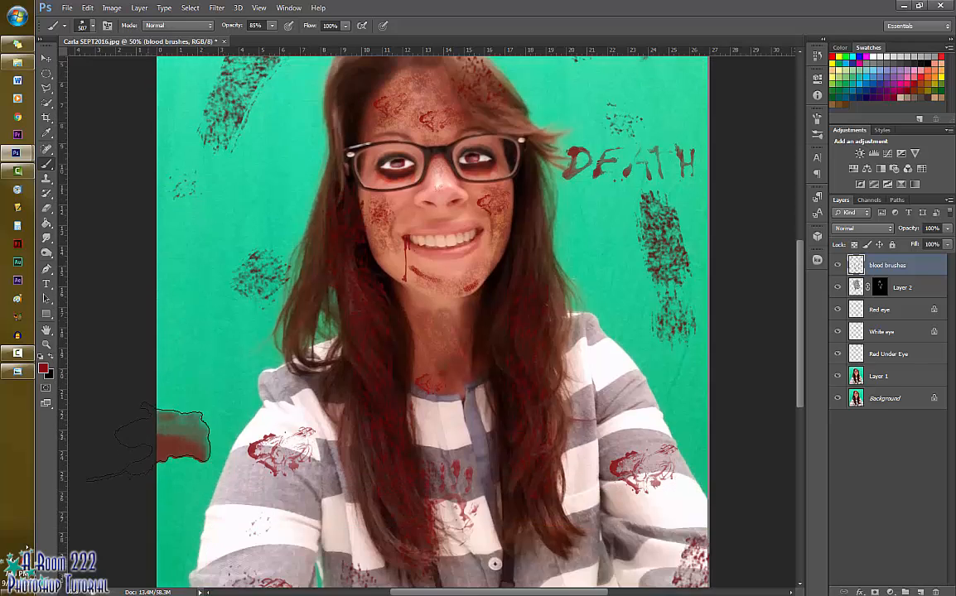
pyautogui.scroll(-5, 174, 422)
pyautogui.scroll(5, 493, 509)
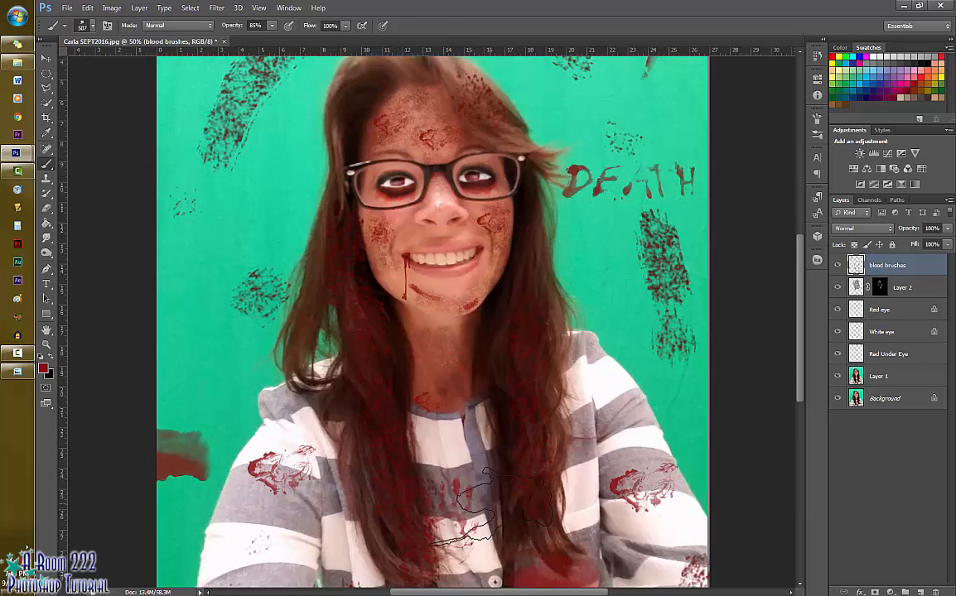
pyautogui.scroll(-2, 448, 488)
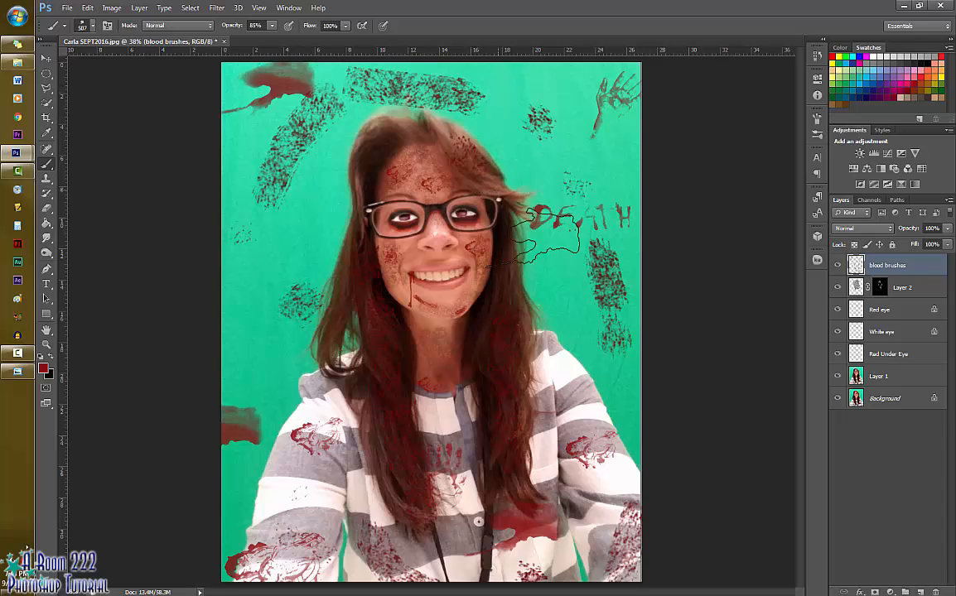
# - Preview the blood brushes layer in successive blend modes from Dissolve through Luminosity
pyautogui.click(865, 228)
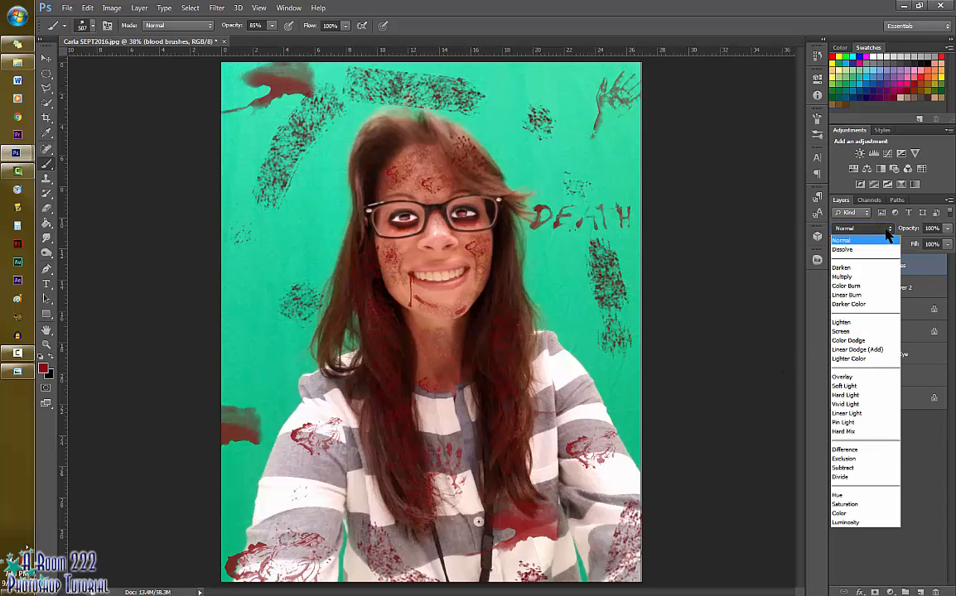
pyautogui.click(875, 255)
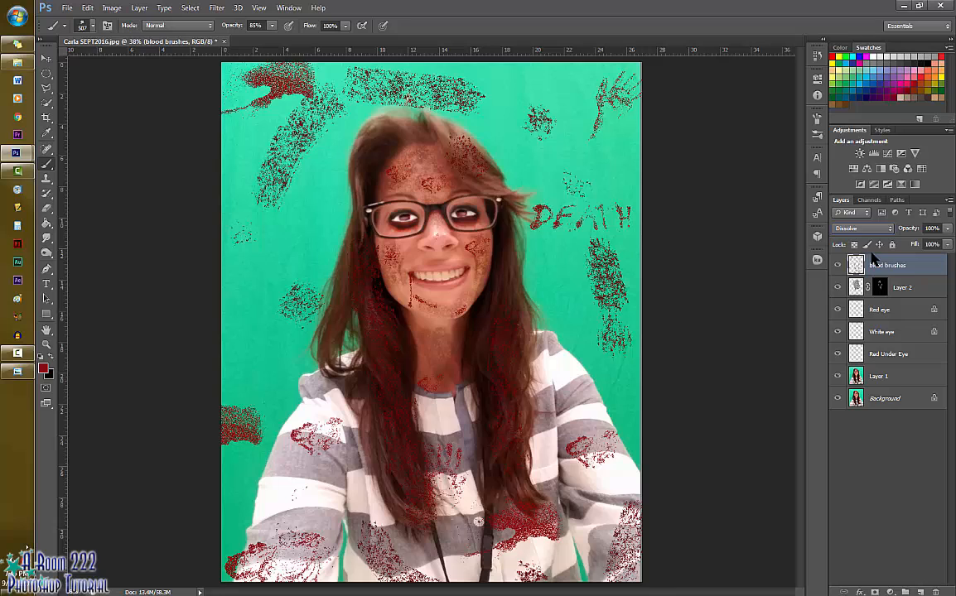
pyautogui.press('Down')
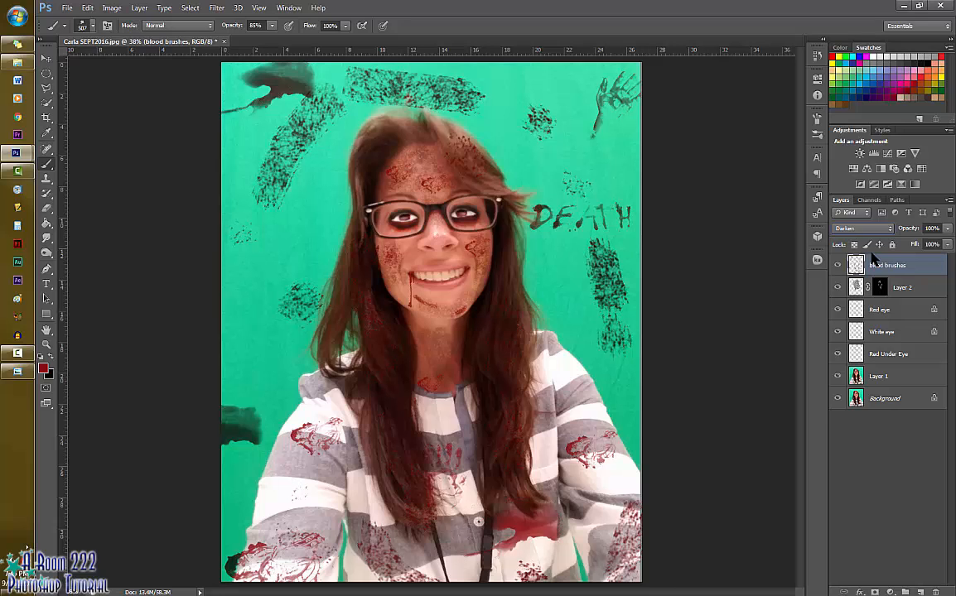
pyautogui.press('Down')
pyautogui.press('Down')
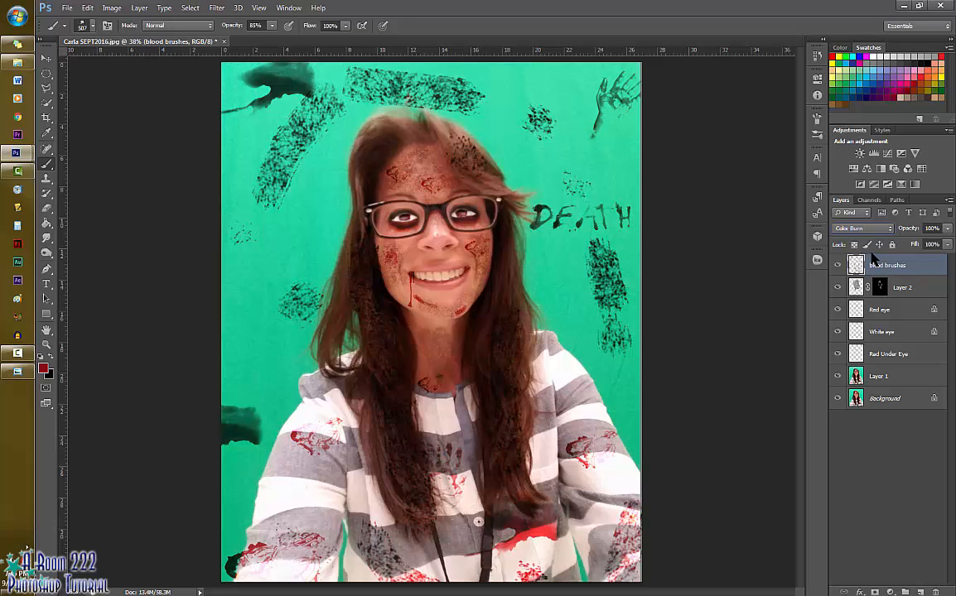
pyautogui.press('Down')
pyautogui.press('Down')
pyautogui.press('Down')
pyautogui.press('Down')
pyautogui.press('Down')
pyautogui.press('Down')
pyautogui.press('Down')
pyautogui.press('Down')
pyautogui.press('Down')
pyautogui.press('Down')
pyautogui.press('Down')
pyautogui.press('Down')
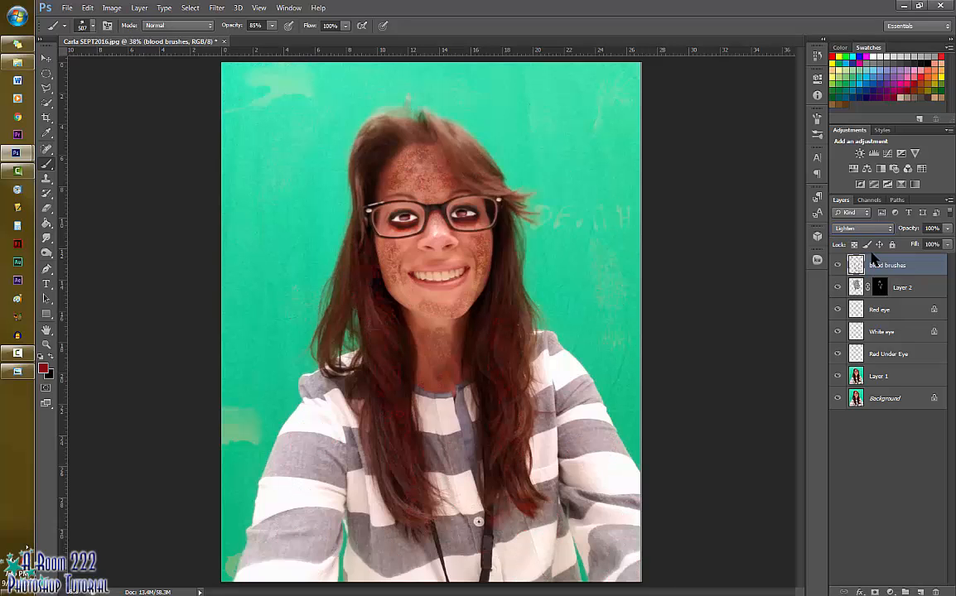
pyautogui.press('Down')
pyautogui.press('Down')
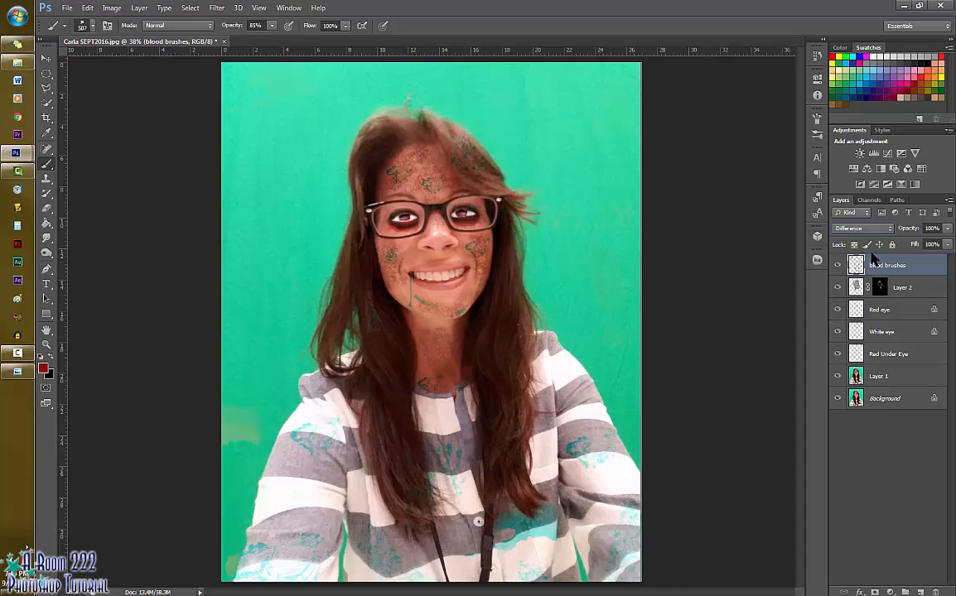
pyautogui.press('Down')
pyautogui.press('Down')
pyautogui.press('Down')
pyautogui.press('Down')
pyautogui.press('Down')
pyautogui.press('Down')
pyautogui.press('Down')
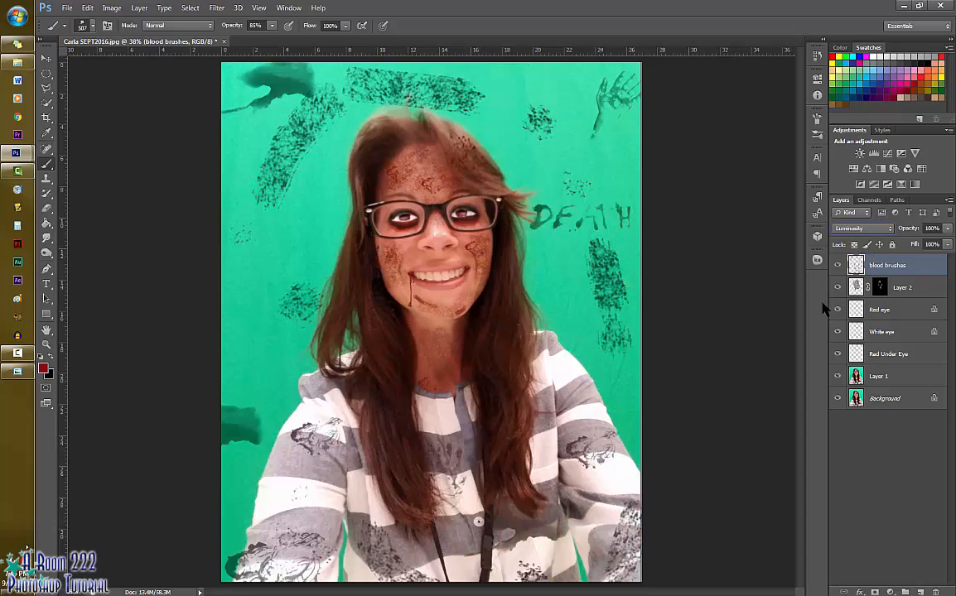
# - Cycle the blood brushes layer back up through the blend modes to Normal
pyautogui.press('Up')
pyautogui.press('Up')
pyautogui.press('Up')
pyautogui.press('Up')
pyautogui.press('Up')
pyautogui.press('Up')
pyautogui.press('Up')
pyautogui.press('Up')
pyautogui.press('Up')
pyautogui.press('Up')
pyautogui.press('Up')
pyautogui.press('Up')
pyautogui.press('Up')
pyautogui.press('Up')
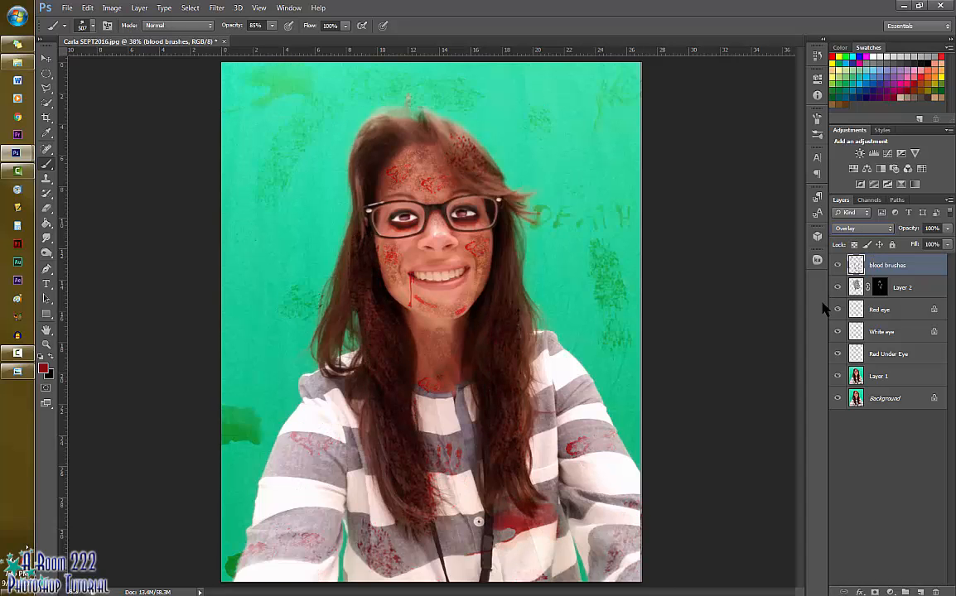
pyautogui.press('Up')
pyautogui.press('Up')
pyautogui.press('Up')
pyautogui.press('Up')
pyautogui.press('Up')
pyautogui.press('Up')
pyautogui.press('Up')
pyautogui.press('Up')
pyautogui.press('Up')
pyautogui.press('Up')
pyautogui.press('Up')
pyautogui.press('Up')
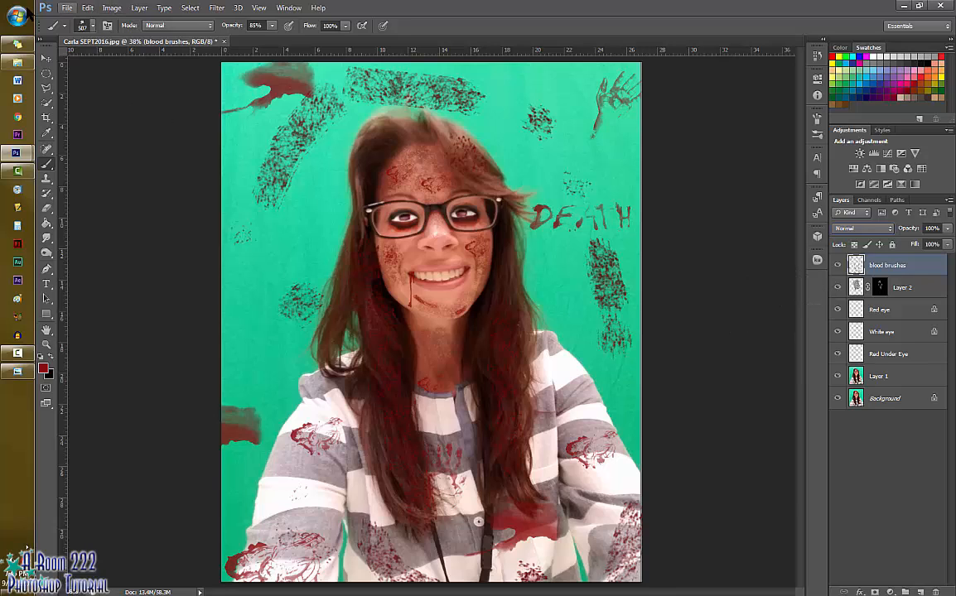
# - Open Skull-PNG-Image from the People folder inside Stock Photos
pyautogui.click(66, 7)
pyautogui.click(78, 27)
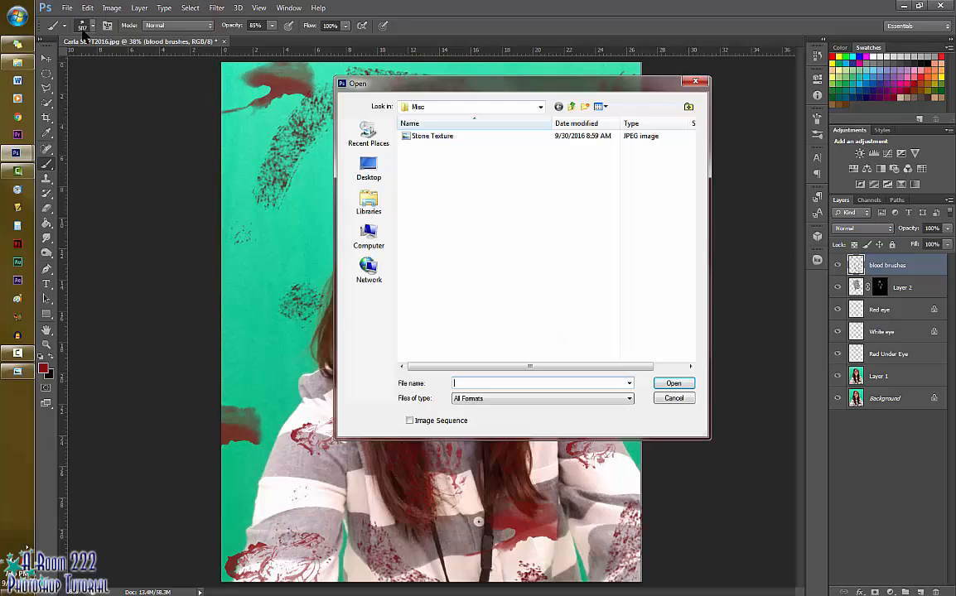
pyautogui.click(571, 107)
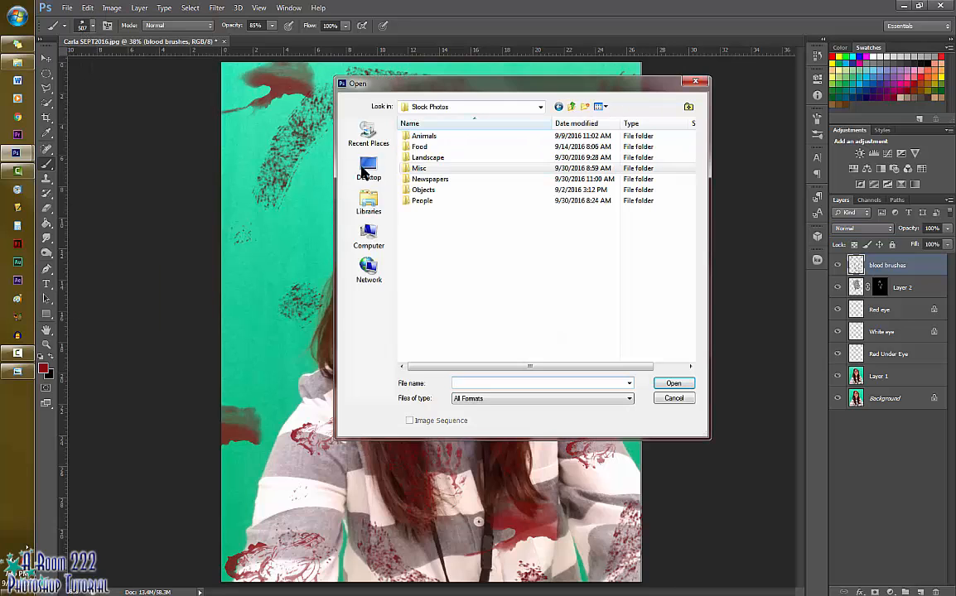
pyautogui.doubleClick(440, 201)
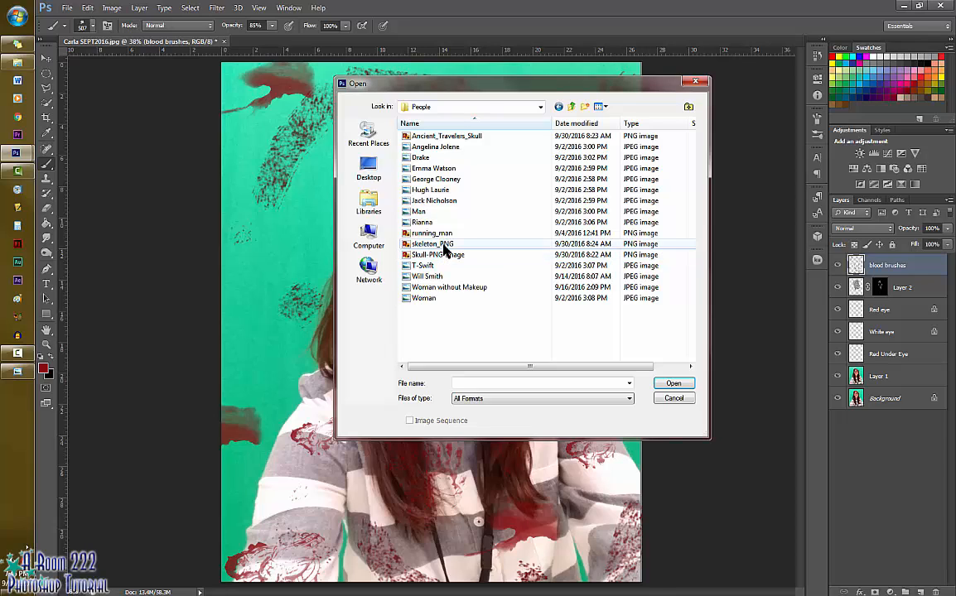
pyautogui.click(438, 255)
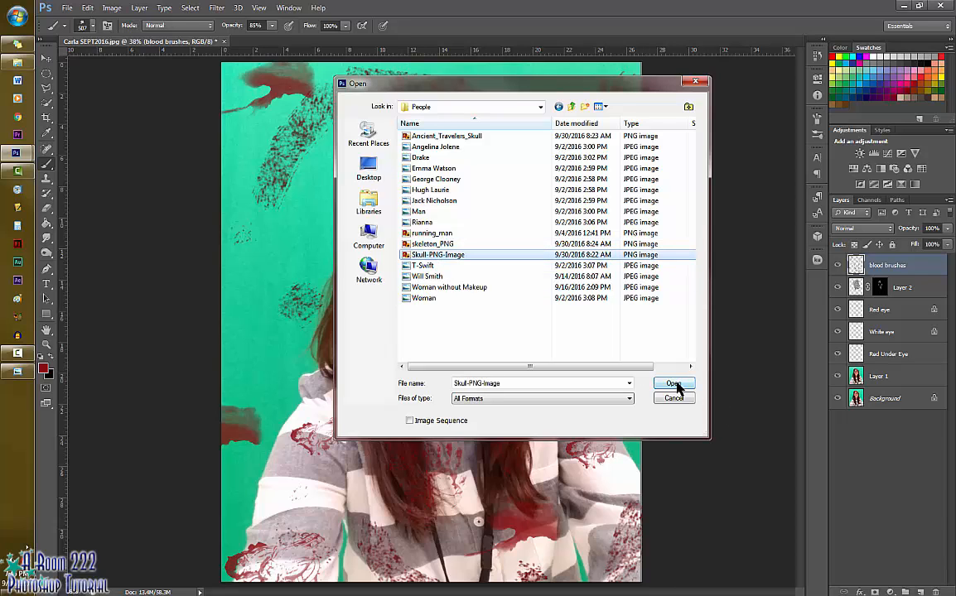
pyautogui.click(675, 384)
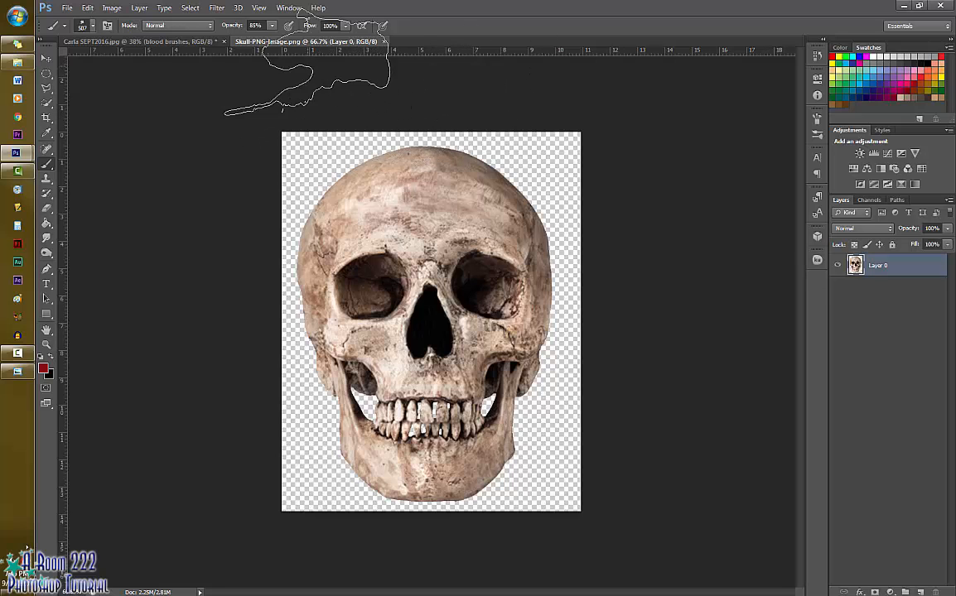
# - Float the skull document, copy the skull onto the portrait's background beside the hair, and close the skull file
pyautogui.moveTo(304, 65); pyautogui.dragTo(445, 121)
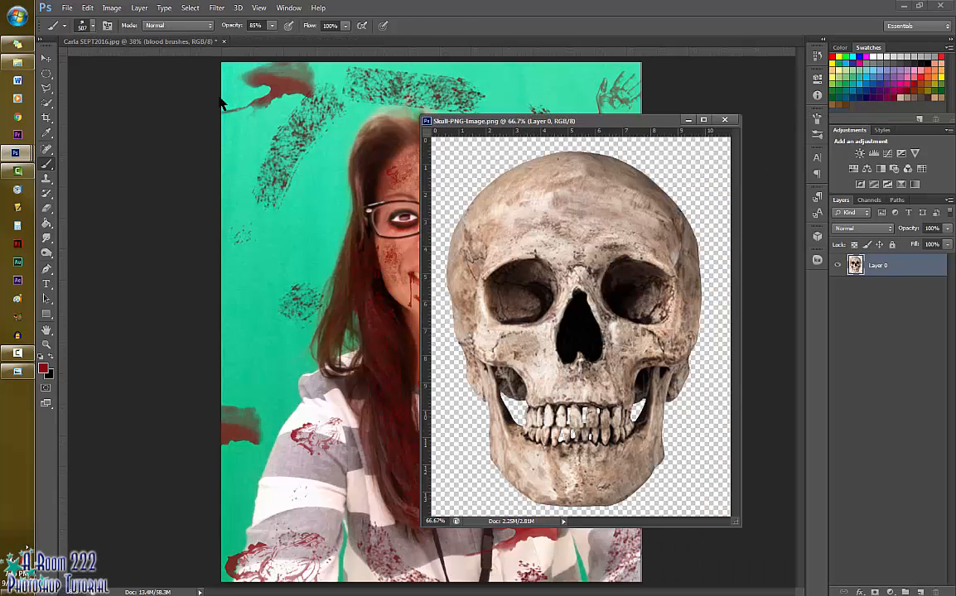
pyautogui.click(45, 59)
pyautogui.moveTo(465, 244); pyautogui.dragTo(191, 222)
pyautogui.click(723, 119)
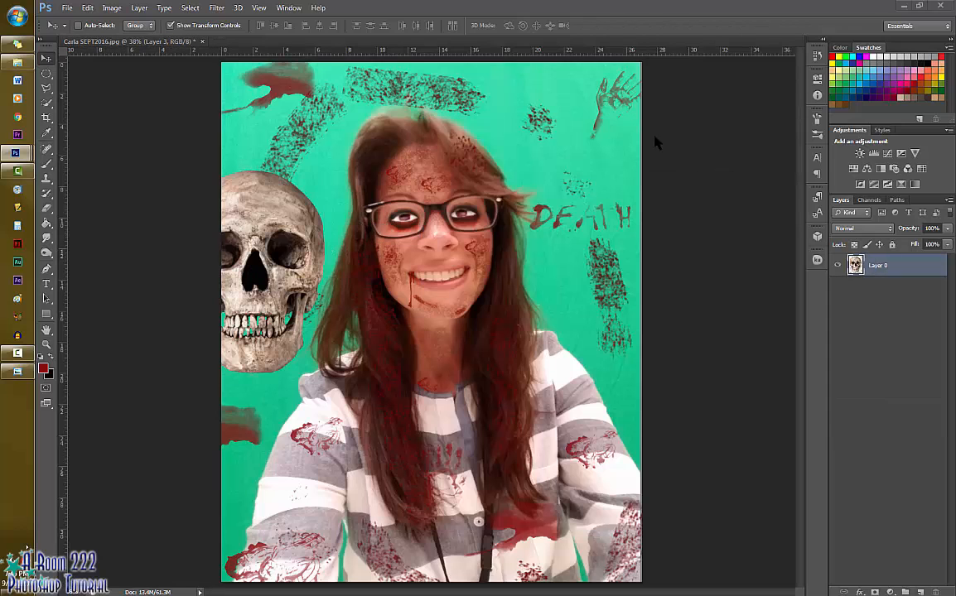
# - Move the skull over the woman's face and rotate it to about -11.6 degrees
pyautogui.moveTo(277, 239); pyautogui.dragTo(453, 221)
pyautogui.hotkey('ctrl', 't')
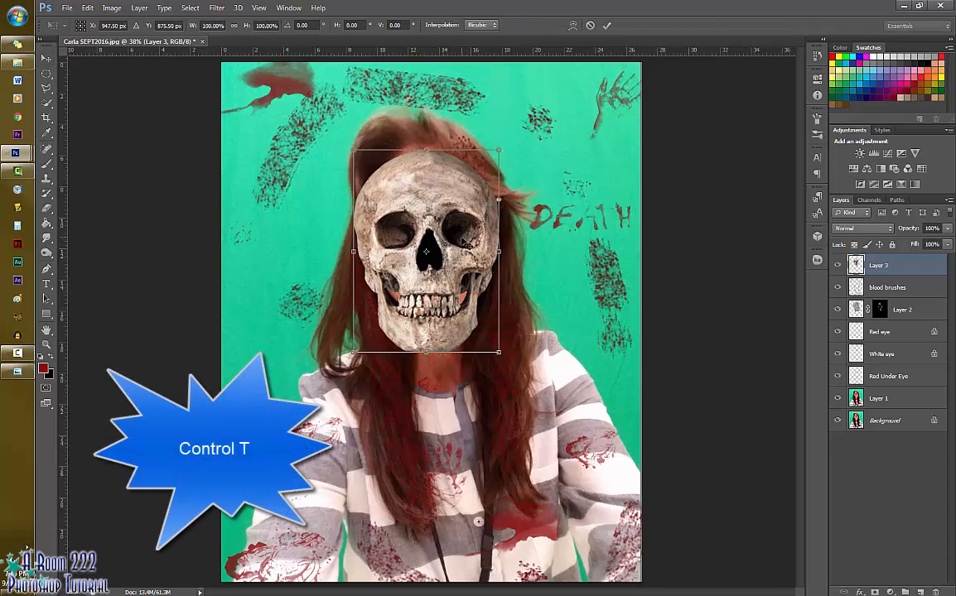
pyautogui.moveTo(471, 269); pyautogui.dragTo(481, 253)
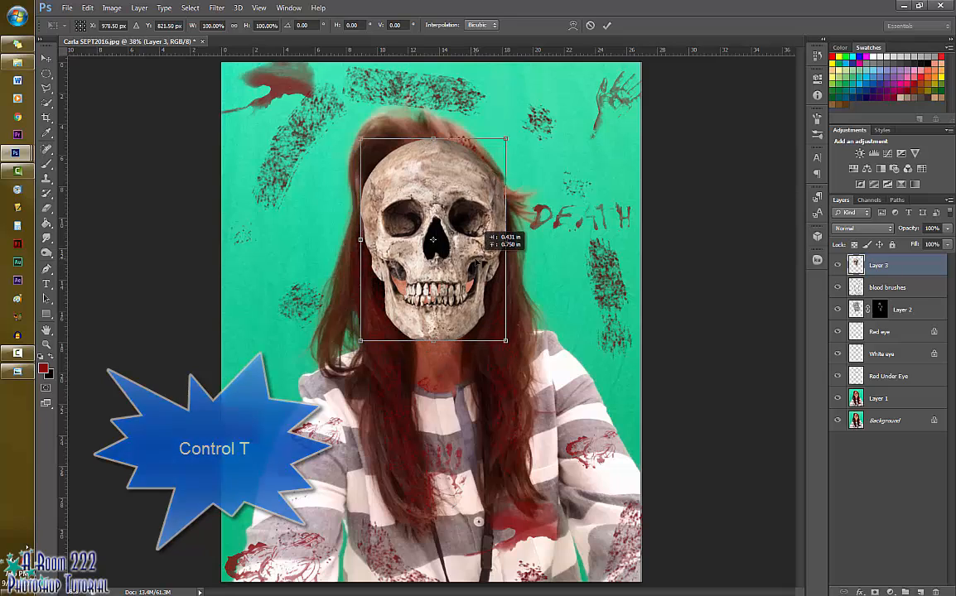
pyautogui.moveTo(518, 332); pyautogui.dragTo(533, 318)
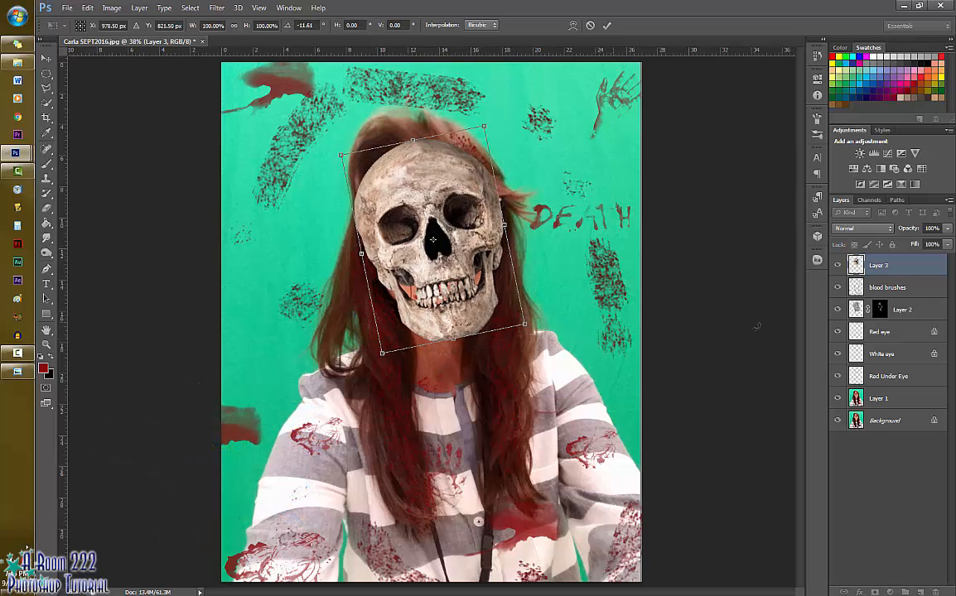
# - Lower the skull layer's opacity to 62% and align the skull with the eyes, rotated to about -6.9 degrees
pyautogui.click(946, 229)
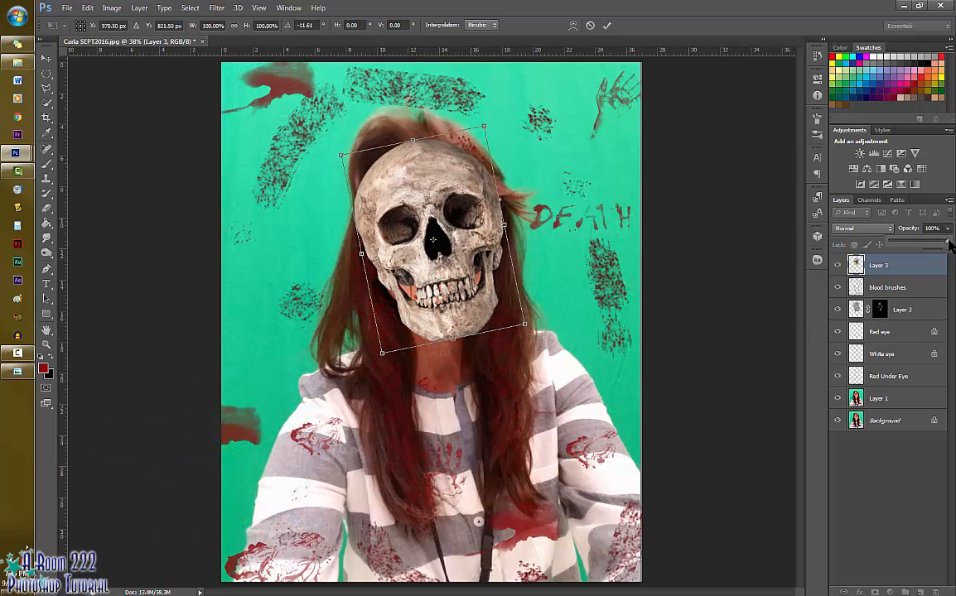
pyautogui.moveTo(949, 246); pyautogui.dragTo(928, 245)
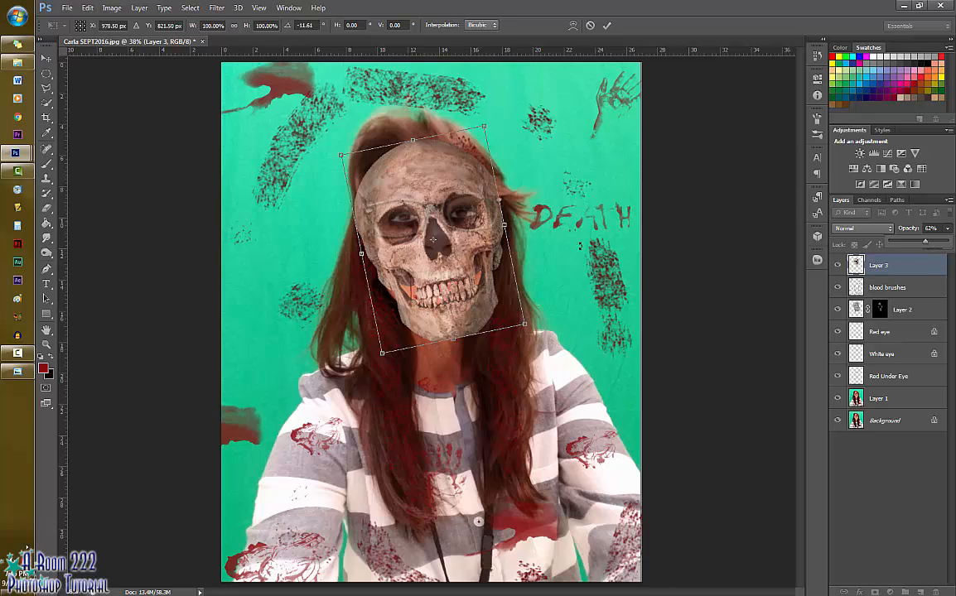
pyautogui.moveTo(492, 227); pyautogui.dragTo(492, 219)
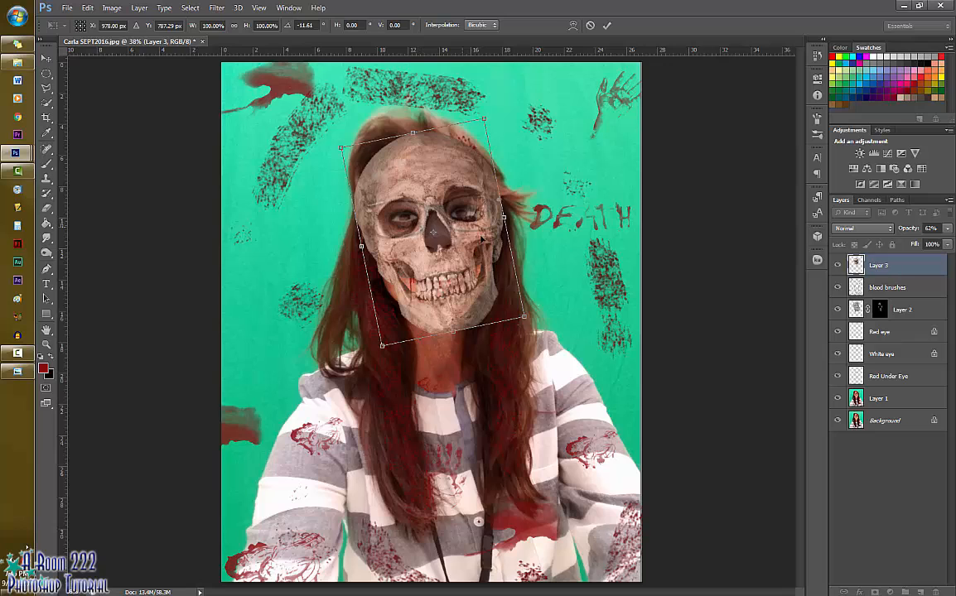
pyautogui.moveTo(523, 225); pyautogui.dragTo(496, 242)
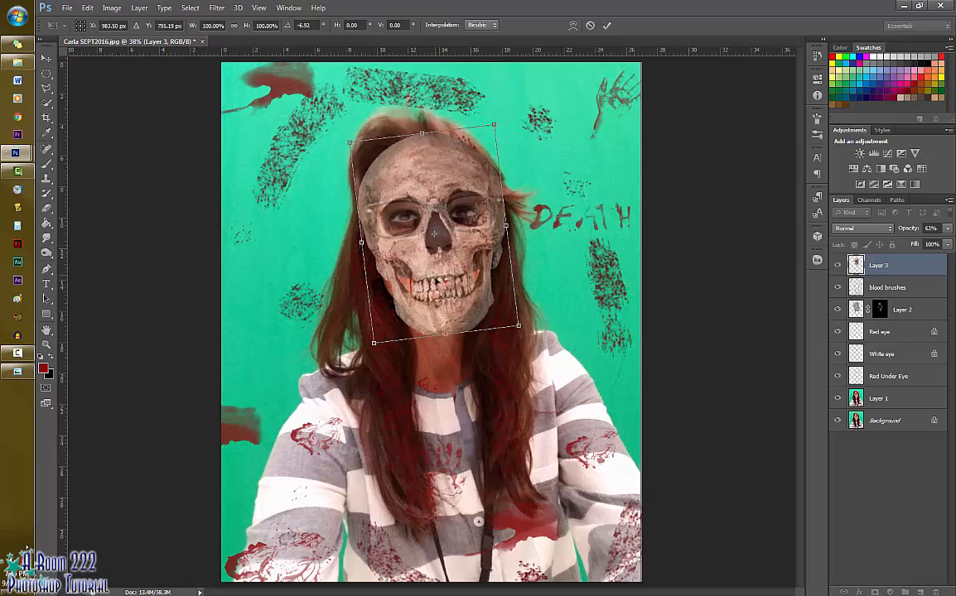
pyautogui.click(572, 26)
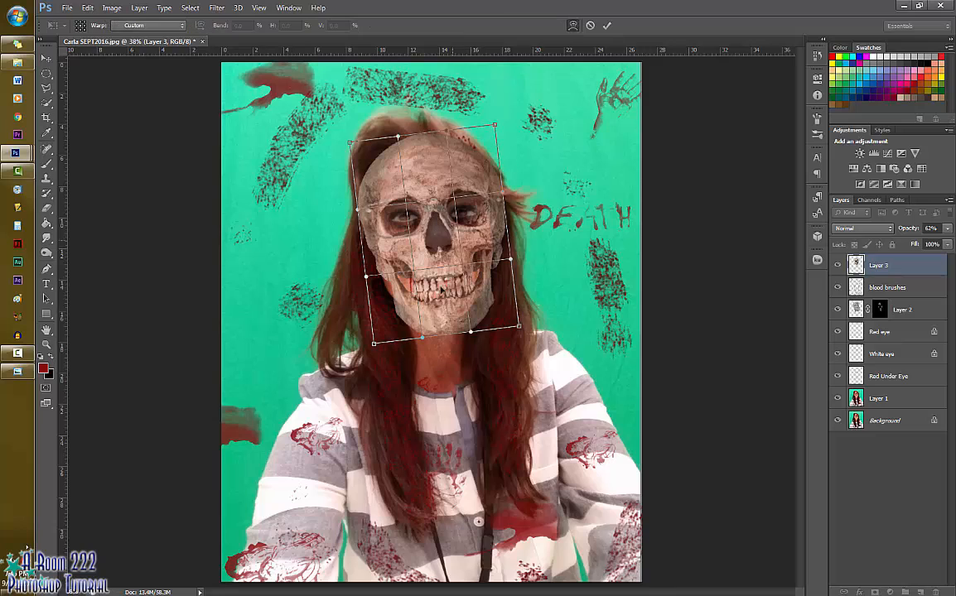
pyautogui.moveTo(442, 286); pyautogui.dragTo(401, 256)
pyautogui.moveTo(478, 278); pyautogui.dragTo(419, 286)
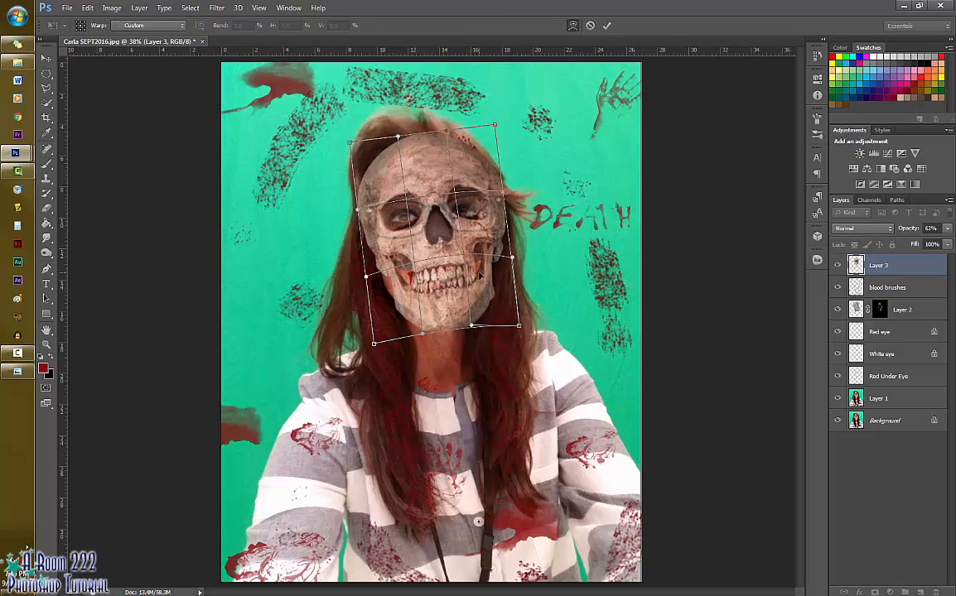
pyautogui.click(589, 25)
# - Realign the skull over the face at 66% opacity, rotated about -7.8 degrees, with its height scaled to about 96%
pyautogui.moveTo(539, 243); pyautogui.dragTo(532, 230)
pyautogui.moveTo(947, 228); pyautogui.dragTo(924, 243)
pyautogui.moveTo(489, 251); pyautogui.dragTo(553, 240)
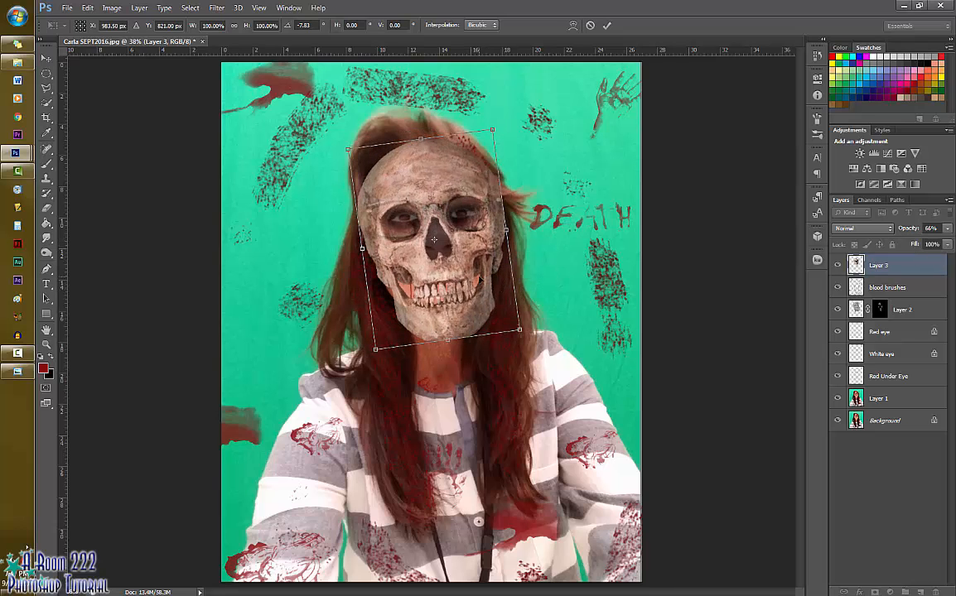
pyautogui.moveTo(480, 277); pyautogui.dragTo(478, 271)
pyautogui.moveTo(450, 334); pyautogui.dragTo(449, 325)
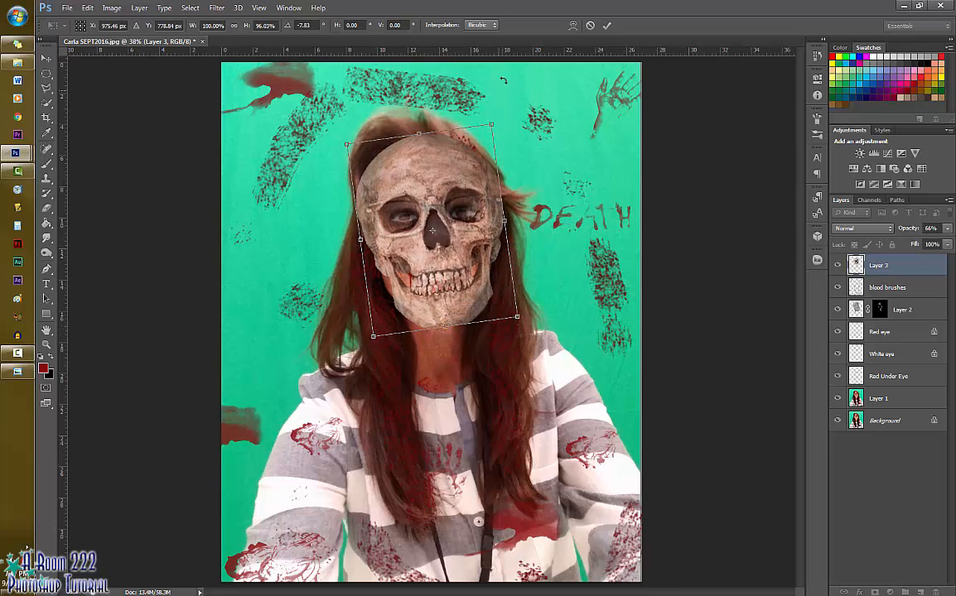
# - Warp the skull so its eye sockets, nose and teeth follow the woman's features, and apply the transformation
pyautogui.click(572, 26)
pyautogui.moveTo(451, 236); pyautogui.dragTo(465, 216)
pyautogui.moveTo(420, 293); pyautogui.dragTo(415, 290)
pyautogui.moveTo(485, 277); pyautogui.dragTo(487, 273)
pyautogui.moveTo(406, 284); pyautogui.dragTo(403, 283)
pyautogui.moveTo(493, 192); pyautogui.dragTo(474, 164)
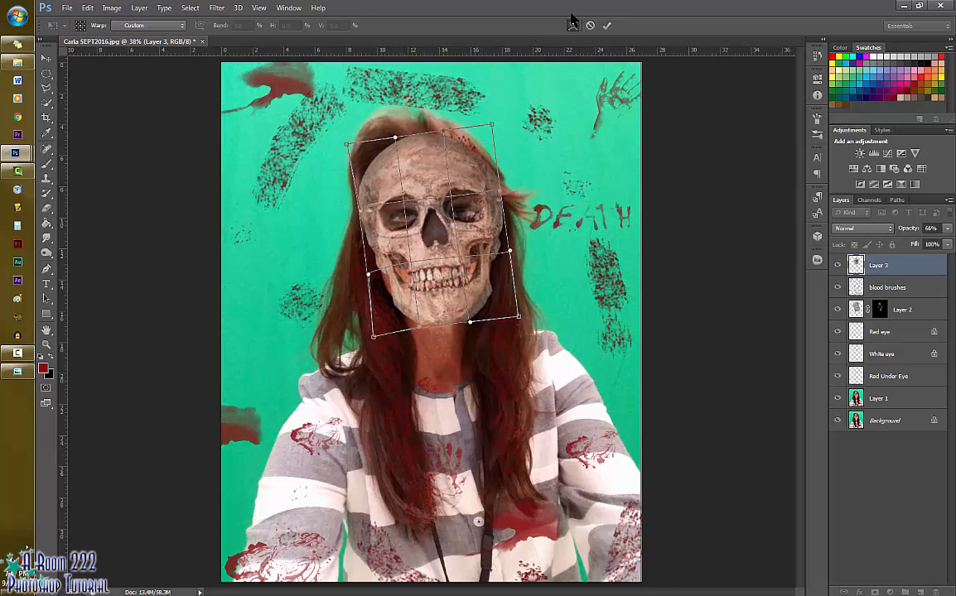
pyautogui.click(606, 25)
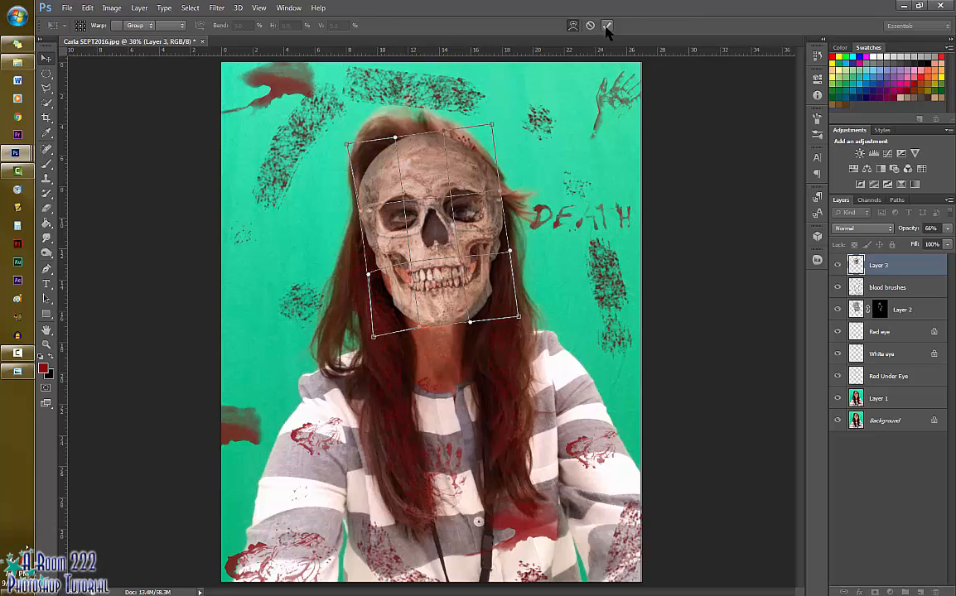
# - Restore the skull layer's opacity to 100%
pyautogui.click(888, 266)
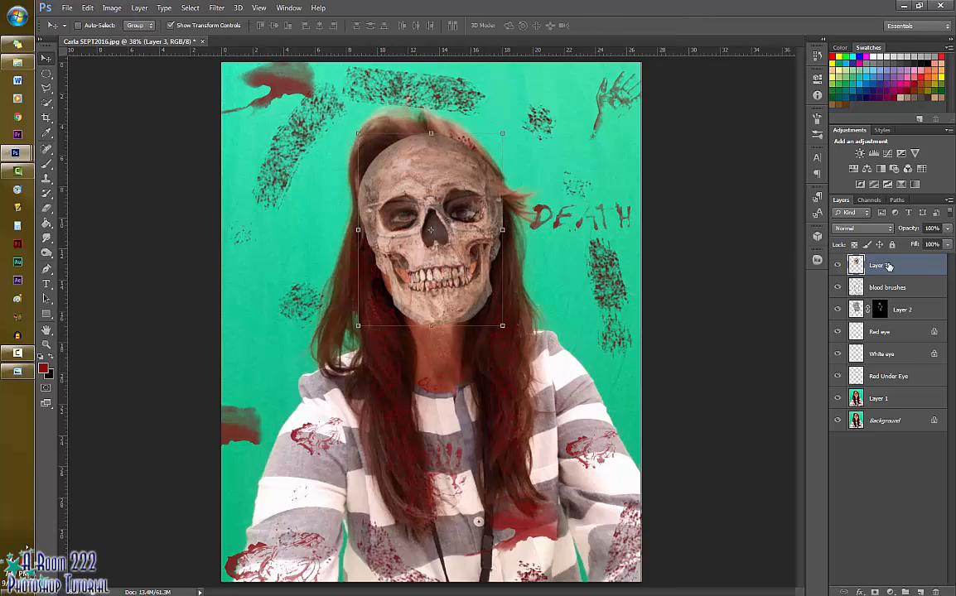
pyautogui.click(948, 229)
pyautogui.moveTo(931, 243); pyautogui.dragTo(953, 242)
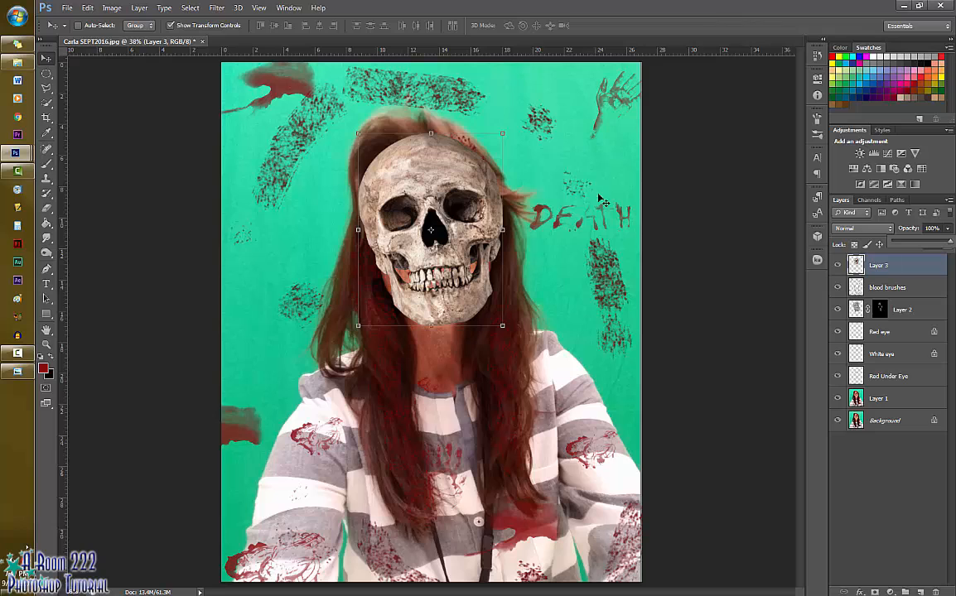
# - Add a Hide All layer mask to the skull layer
pyautogui.click(138, 7)
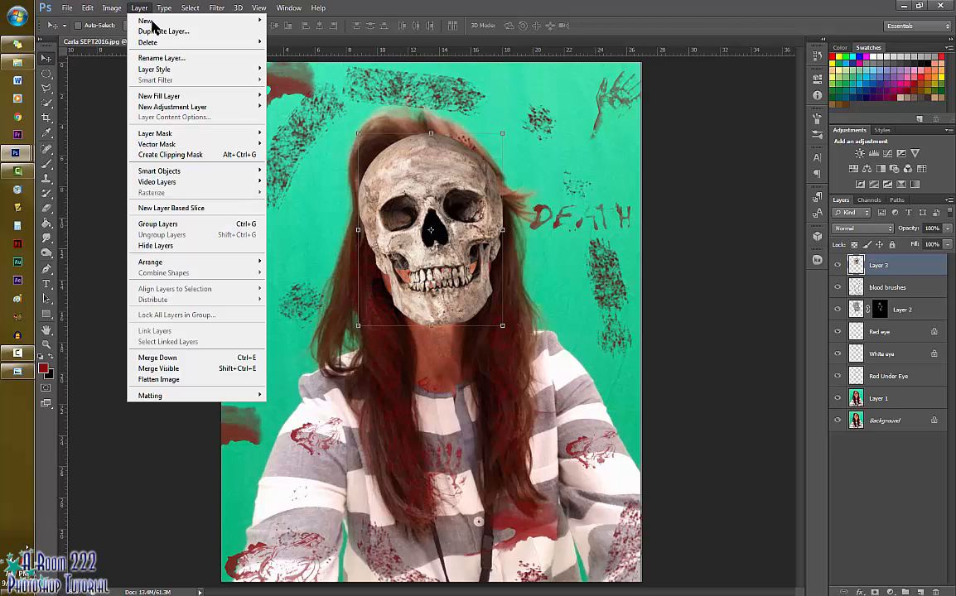
pyautogui.moveTo(159, 133)
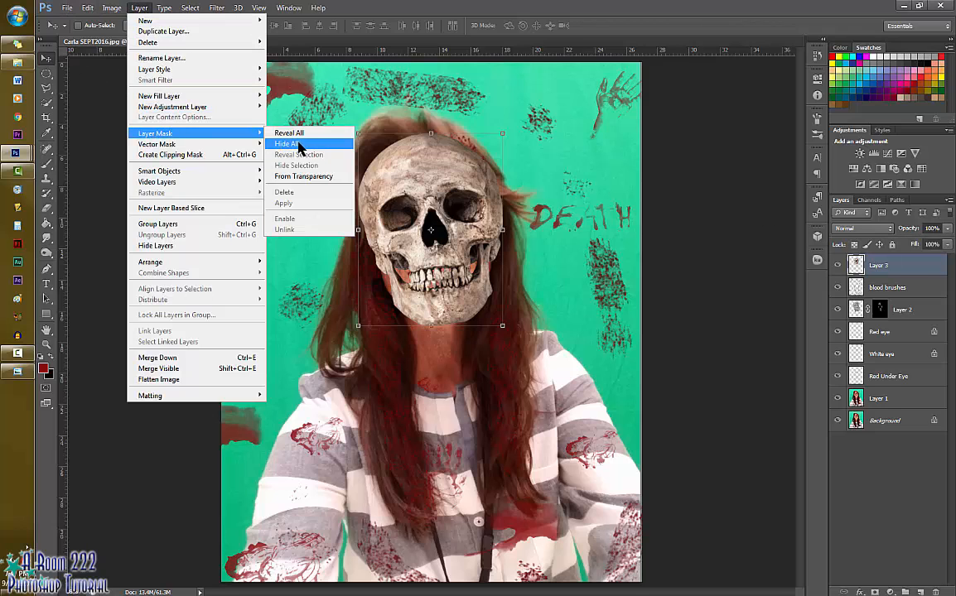
pyautogui.click(285, 144)
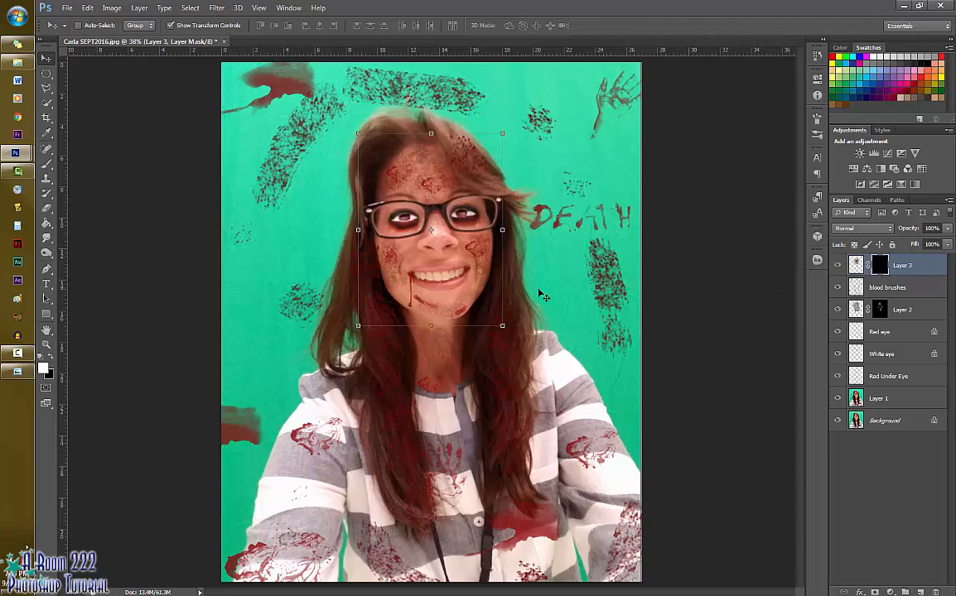
# - Set up the Brush tool with a round tip, 77 px in size and 35% hardness
pyautogui.click(47, 165)
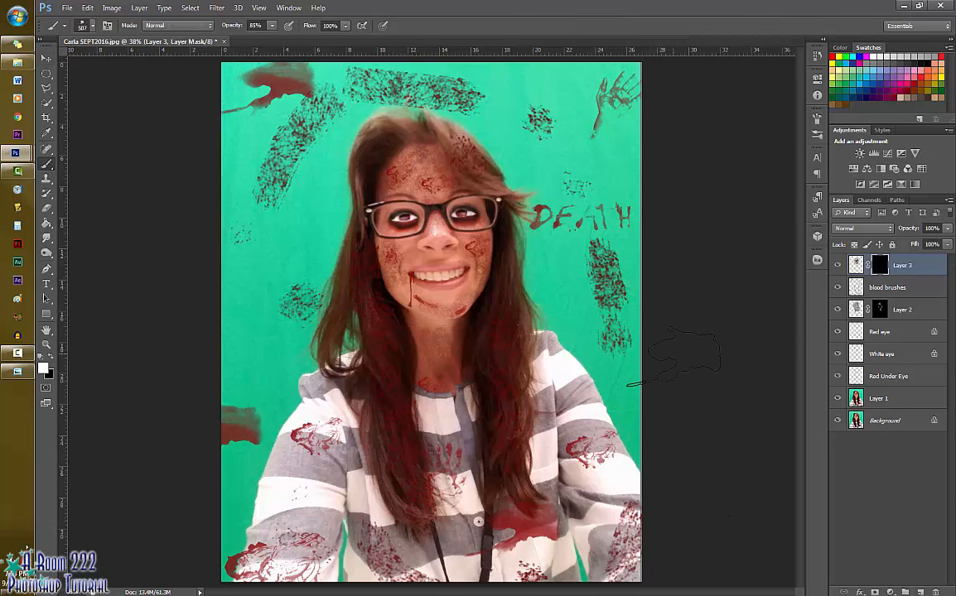
pyautogui.click(83, 25)
pyautogui.click(76, 116)
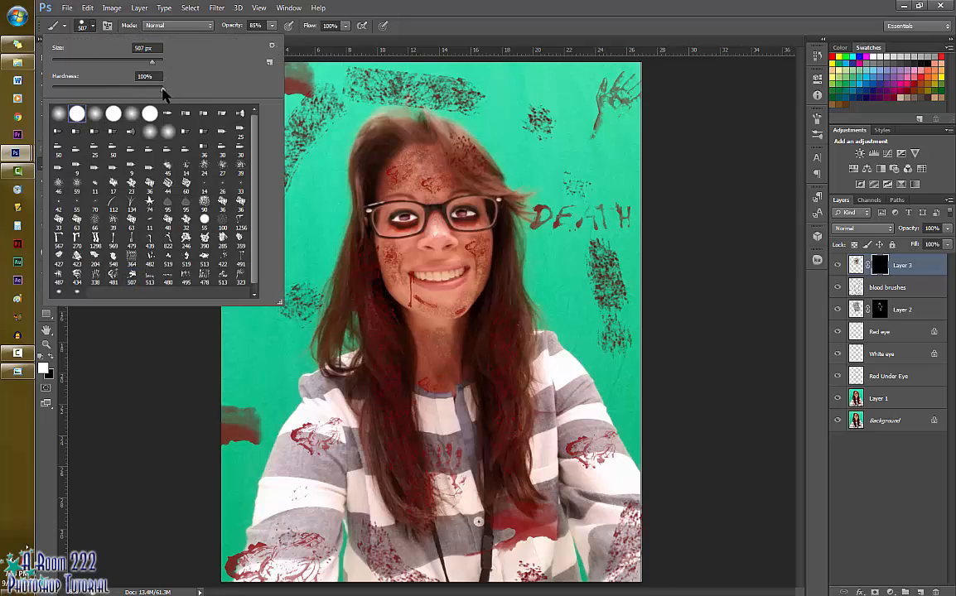
pyautogui.moveTo(149, 87); pyautogui.dragTo(93, 93)
pyautogui.moveTo(154, 66); pyautogui.dragTo(94, 66)
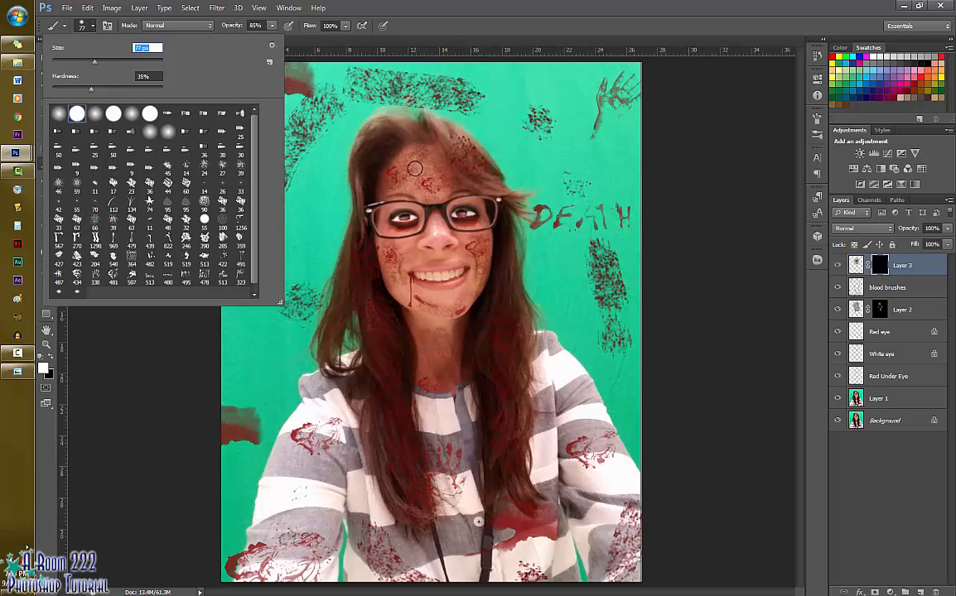
pyautogui.click(566, 21)
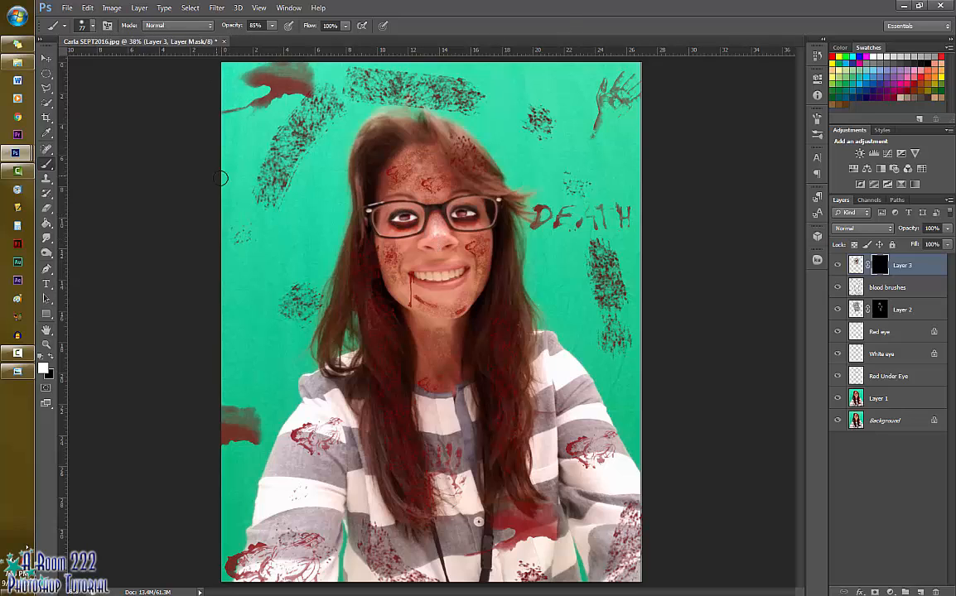
# - Try revealing the skull's eye socket through the mask at 65% brush opacity, and step the strokes back
pyautogui.click(273, 26)
pyautogui.moveTo(271, 37); pyautogui.dragTo(260, 37)
pyautogui.moveTo(397, 217); pyautogui.dragTo(407, 214)
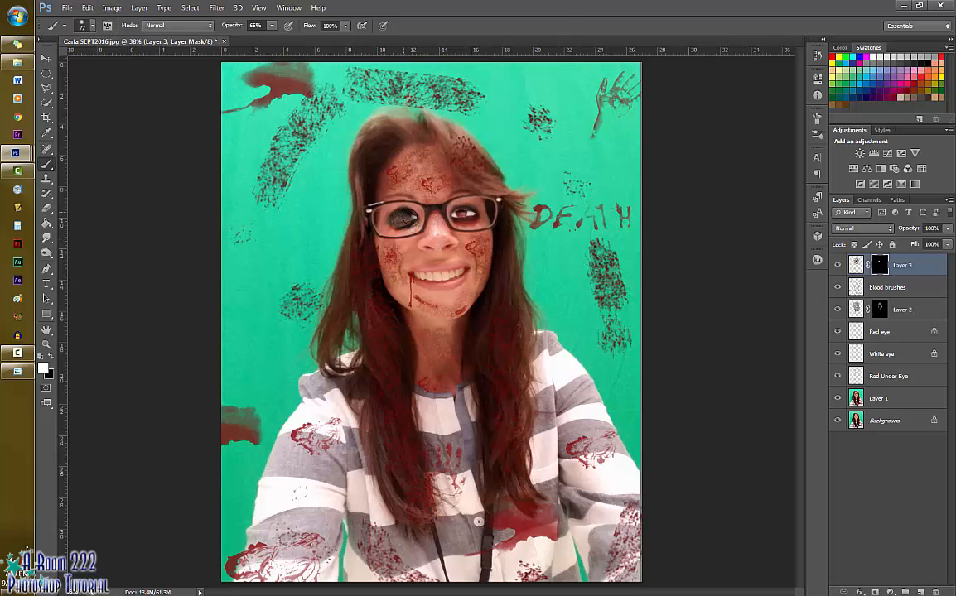
pyautogui.click(87, 8)
pyautogui.click(91, 44)
pyautogui.click(87, 9)
pyautogui.click(88, 44)
# - Lower the brush opacity to 34% and paint the skull's eye sockets and nose hollow in on the mask
pyautogui.click(272, 26)
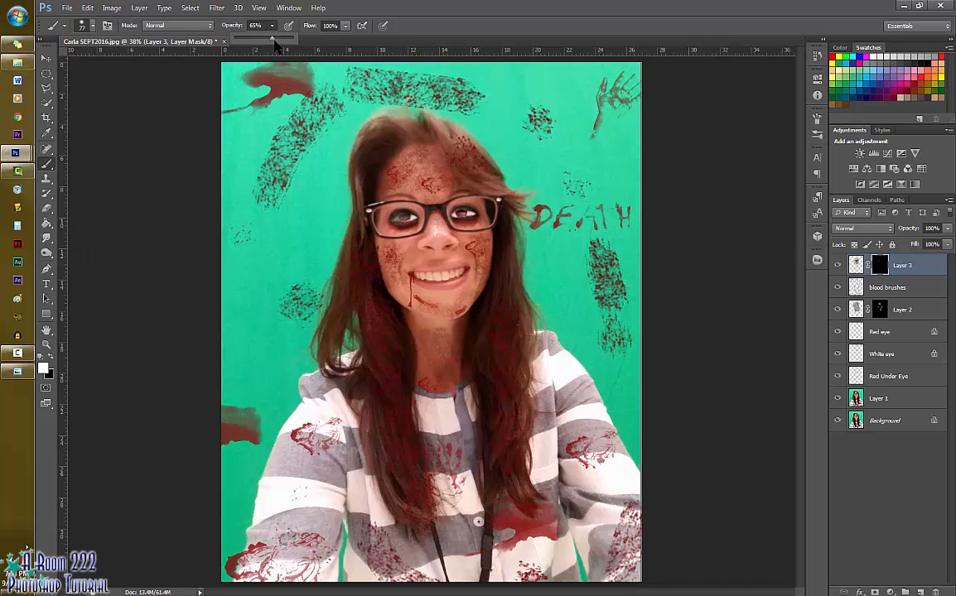
pyautogui.moveTo(272, 38); pyautogui.dragTo(255, 38)
pyautogui.click(404, 217)
pyautogui.moveTo(404, 218)
pyautogui.mouseDown()
pyautogui.moveTo(441, 222)
pyautogui.moveTo(457, 207)
pyautogui.moveTo(467, 217)
pyautogui.moveTo(464, 205)
pyautogui.moveTo(428, 242)
pyautogui.mouseUp()
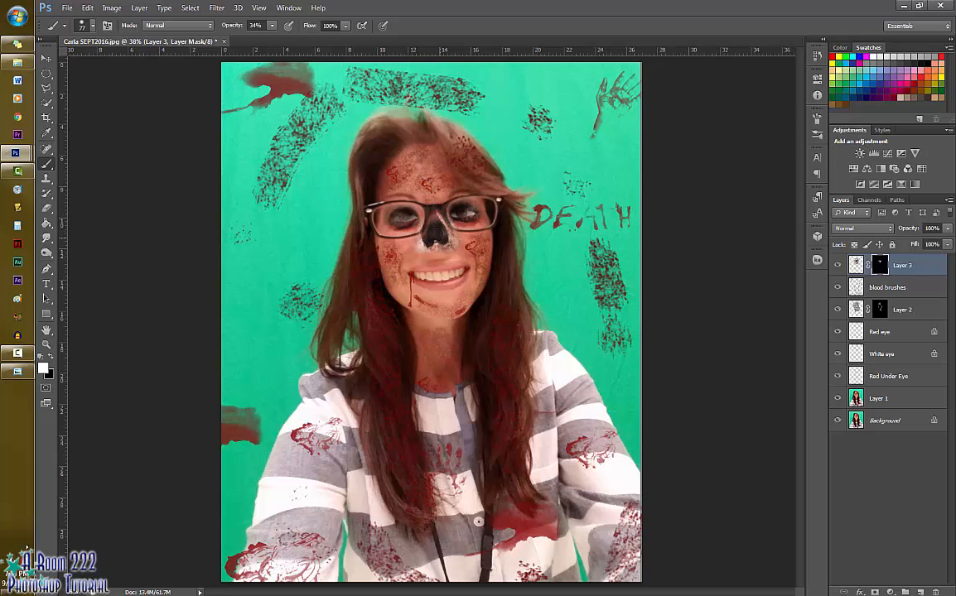
# - Step back through the last mask strokes over the nose
pyautogui.click(81, 7)
pyautogui.click(86, 38)
pyautogui.click(81, 7)
pyautogui.click(86, 38)
pyautogui.click(81, 7)
pyautogui.click(87, 38)
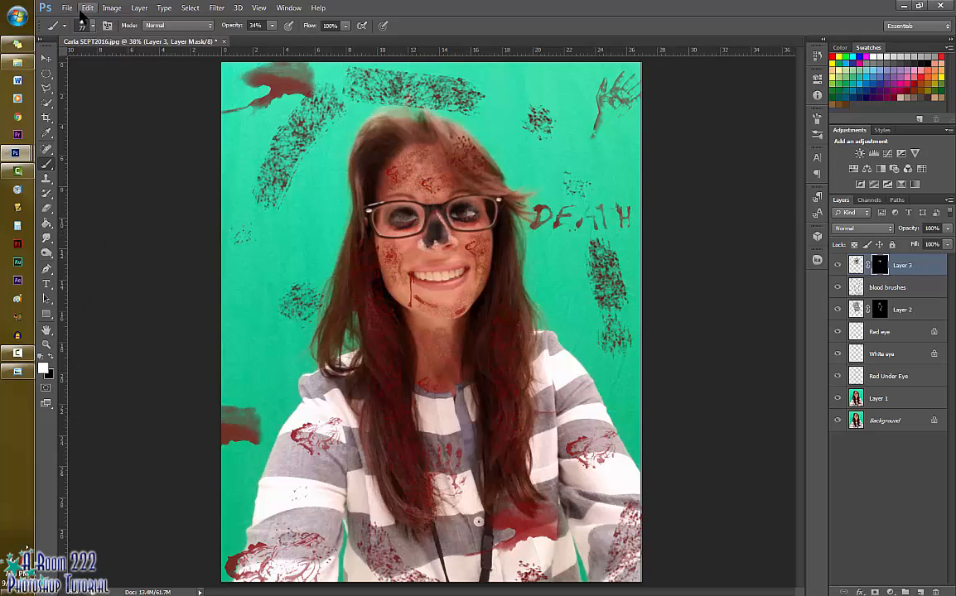
pyautogui.click(81, 7)
pyautogui.click(87, 38)
pyautogui.click(82, 9)
pyautogui.click(87, 39)
pyautogui.click(82, 9)
pyautogui.click(86, 38)
pyautogui.click(82, 8)
pyautogui.click(86, 38)
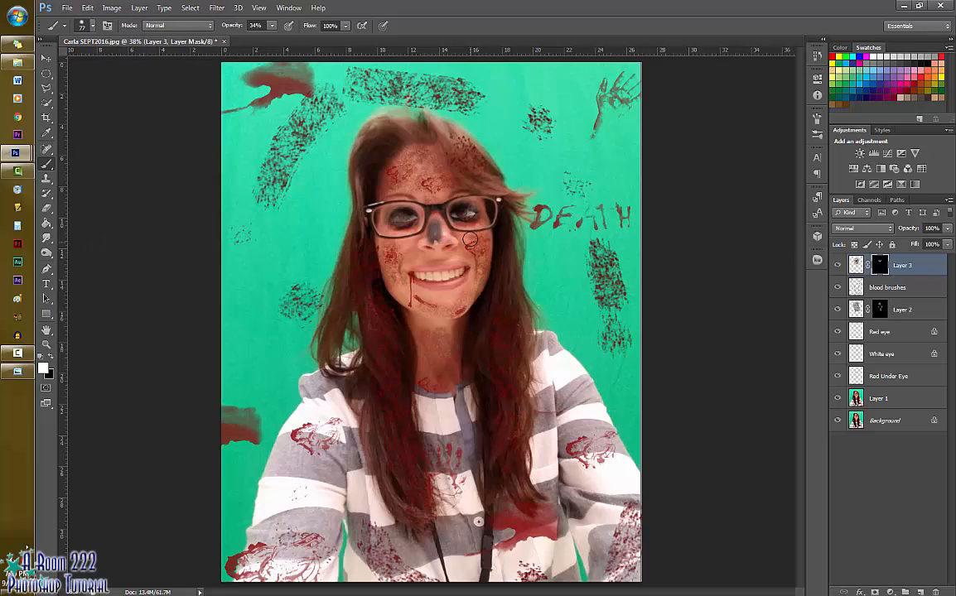
pyautogui.click(82, 8)
pyautogui.click(86, 38)
# - Repaint the skull's nose hollow on the mask and reveal its teeth and cheekbones over the mouth and cheeks
pyautogui.moveTo(433, 245)
pyautogui.mouseDown()
pyautogui.moveTo(445, 241)
pyautogui.moveTo(426, 244)
pyautogui.moveTo(436, 237)
pyautogui.mouseUp()
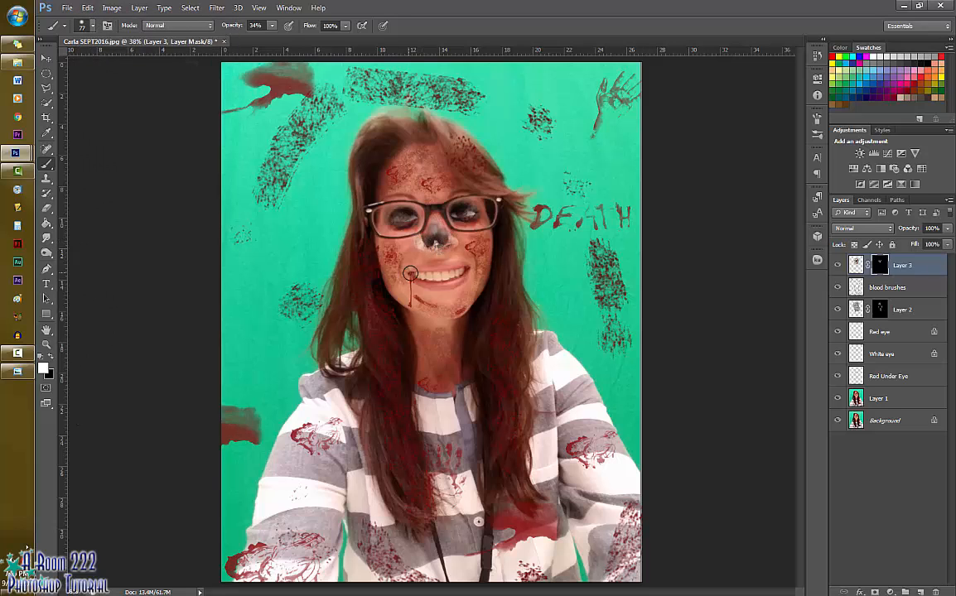
pyautogui.moveTo(412, 274)
pyautogui.mouseDown()
pyautogui.moveTo(466, 268)
pyautogui.moveTo(419, 268)
pyautogui.moveTo(449, 285)
pyautogui.moveTo(469, 280)
pyautogui.mouseUp()
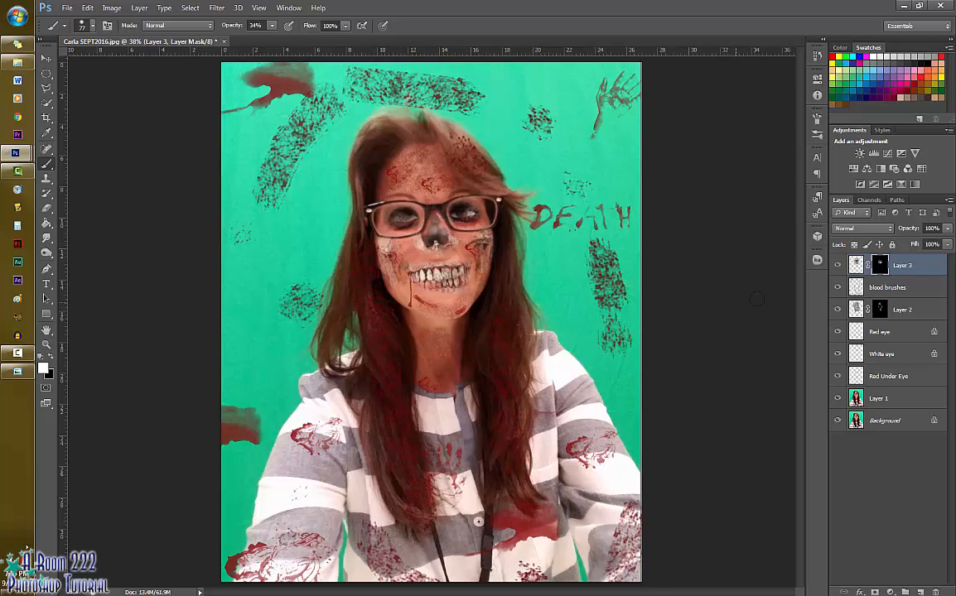
# - Preview the skull layer in successive blend modes, through Linear Burn and on to Pin Light
pyautogui.click(852, 229)
pyautogui.click(852, 229)
pyautogui.click(861, 228)
pyautogui.click(853, 263)
pyautogui.press('Down')
pyautogui.press('Down')
pyautogui.press('Down')
pyautogui.press('Down')
pyautogui.press('Down')
pyautogui.press('Down')
pyautogui.press('Down')
pyautogui.press('Down')
pyautogui.press('Down')
pyautogui.press('Down')
pyautogui.press('Down')
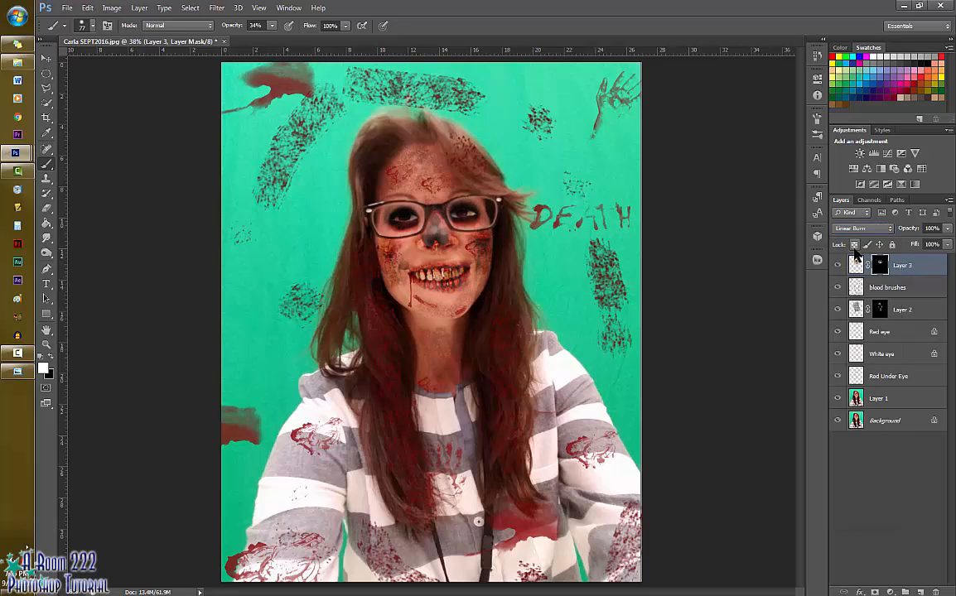
pyautogui.press('Down')
pyautogui.press('Down')
pyautogui.press('Down')
pyautogui.press('Down')
pyautogui.press('Down')
pyautogui.press('Down')
pyautogui.press('Down')
pyautogui.press('Down')
pyautogui.press('Down')
pyautogui.press('Down')
pyautogui.press('Down')
pyautogui.press('Down')
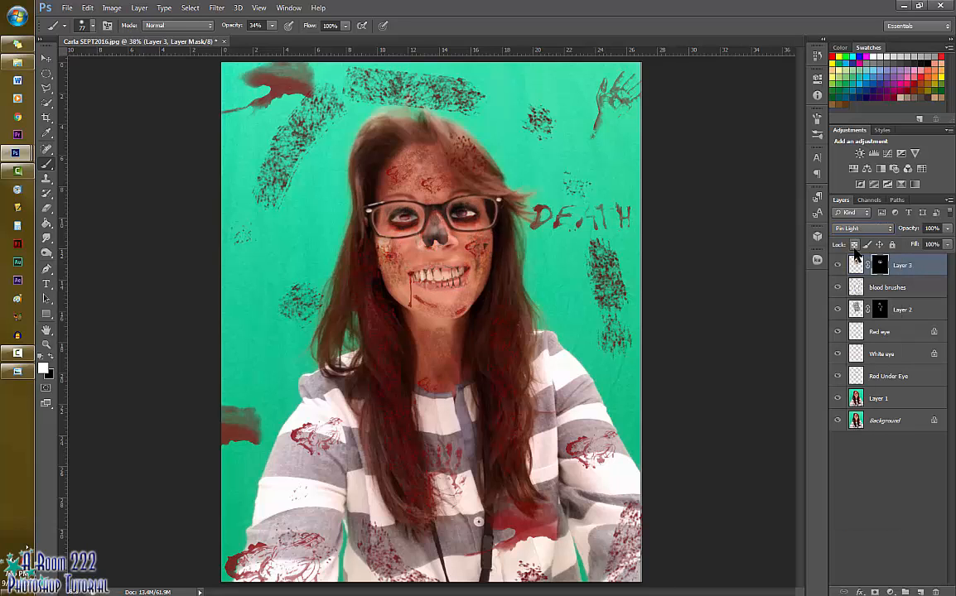
# - Cycle the skull layer back up through the blend modes and keep Linear Burn
pyautogui.press('Up')
pyautogui.press('Up')
pyautogui.press('Up')
pyautogui.press('Up')
pyautogui.press('Up')
pyautogui.press('Up')
pyautogui.press('Up')
pyautogui.press('Up')
pyautogui.press('Up')
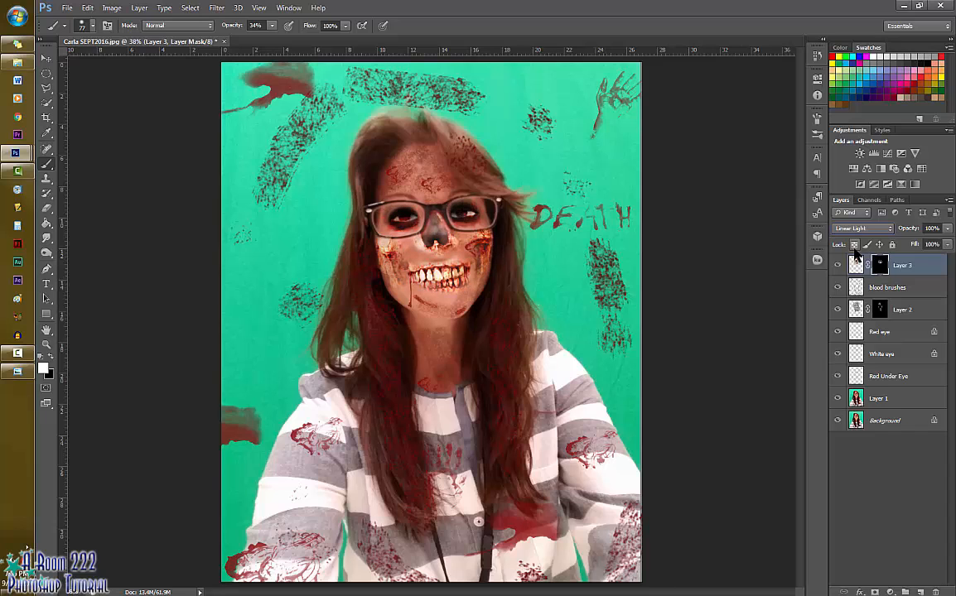
pyautogui.press('Up')
pyautogui.press('Up')
pyautogui.press('Up')
pyautogui.press('Up')
pyautogui.press('Up')
pyautogui.press('Up')
pyautogui.press('Up')
pyautogui.press('Up')
pyautogui.press('Up')
pyautogui.press('Up')
pyautogui.press('Up')
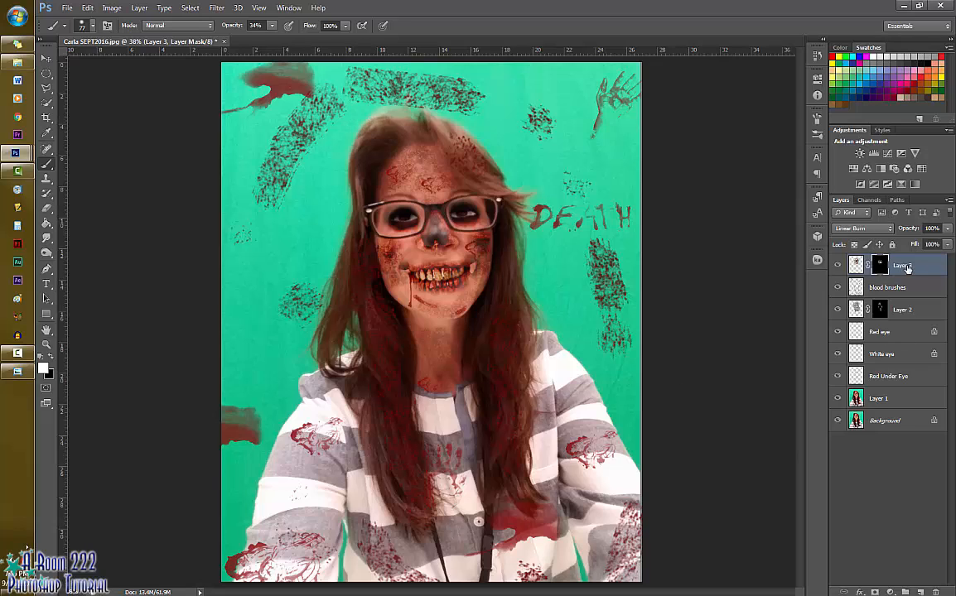
# - Duplicate Layer 1
pyautogui.click(884, 401)
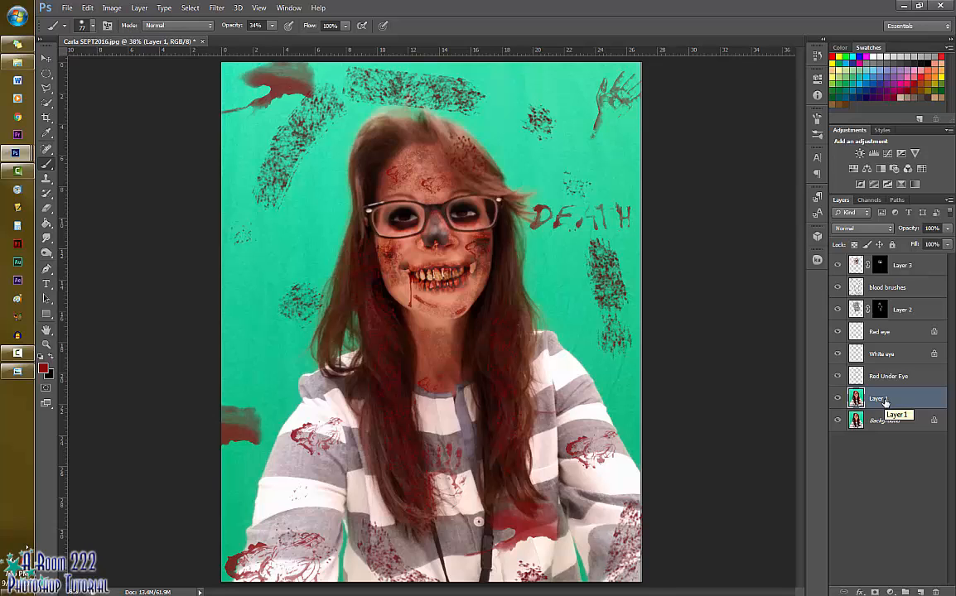
pyautogui.hotkey('ctrl', 'j')
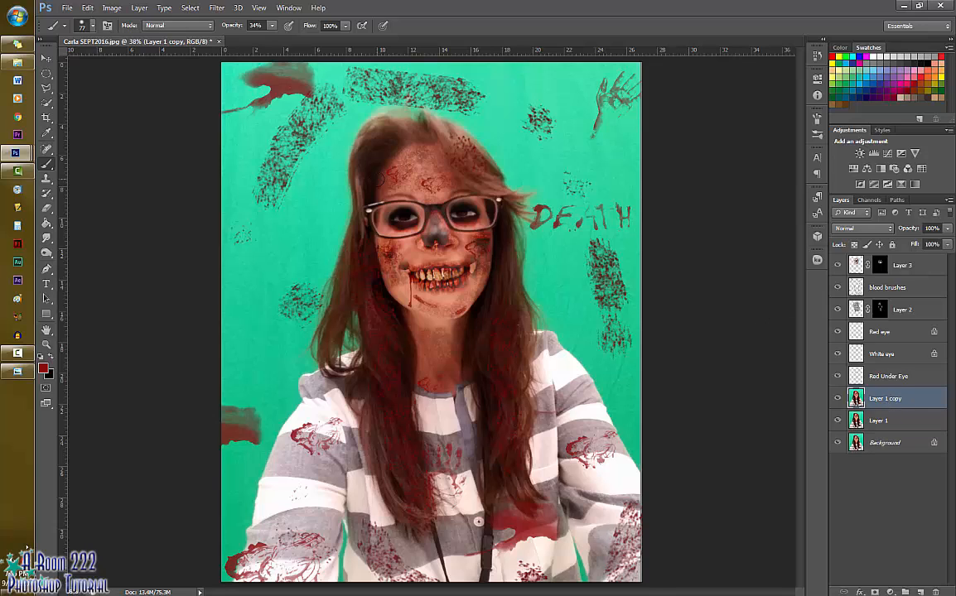
# - Quick-select the green backdrop around the woman on Layer 1 copy and subtract her head and hair from the selection
pyautogui.click(46, 102)
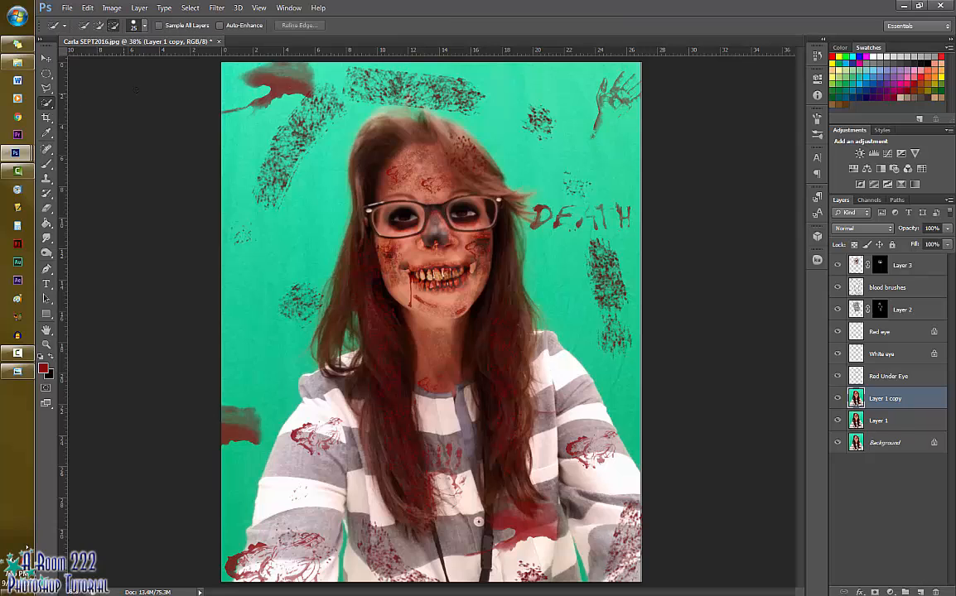
pyautogui.click(98, 25)
pyautogui.moveTo(242, 101); pyautogui.dragTo(239, 298)
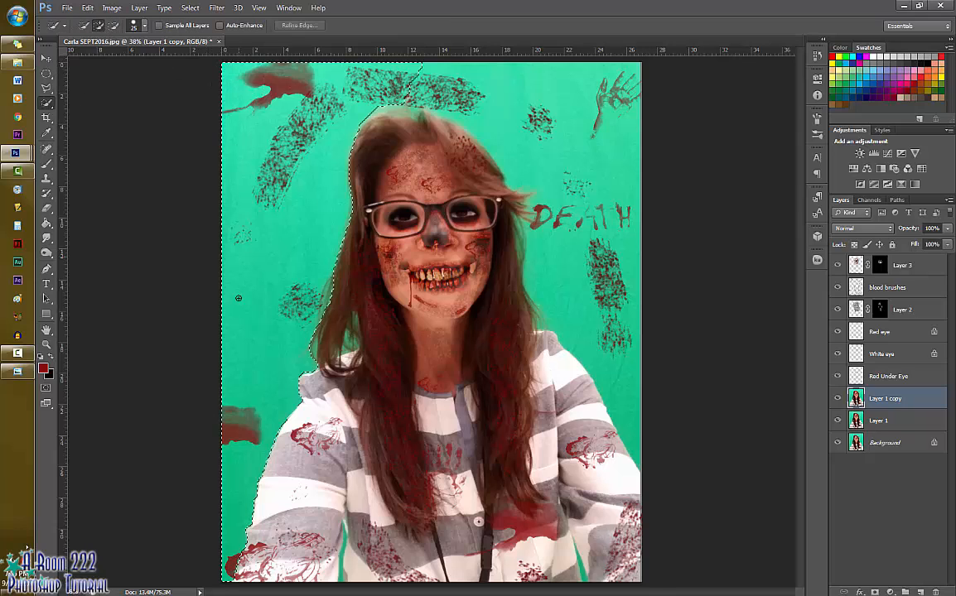
pyautogui.moveTo(374, 95); pyautogui.dragTo(570, 103)
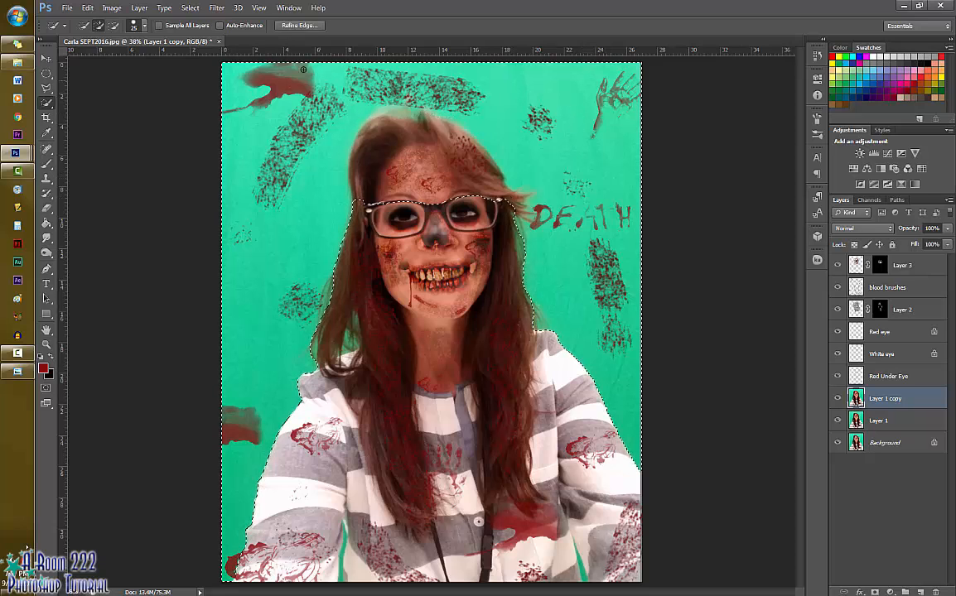
pyautogui.click(113, 25)
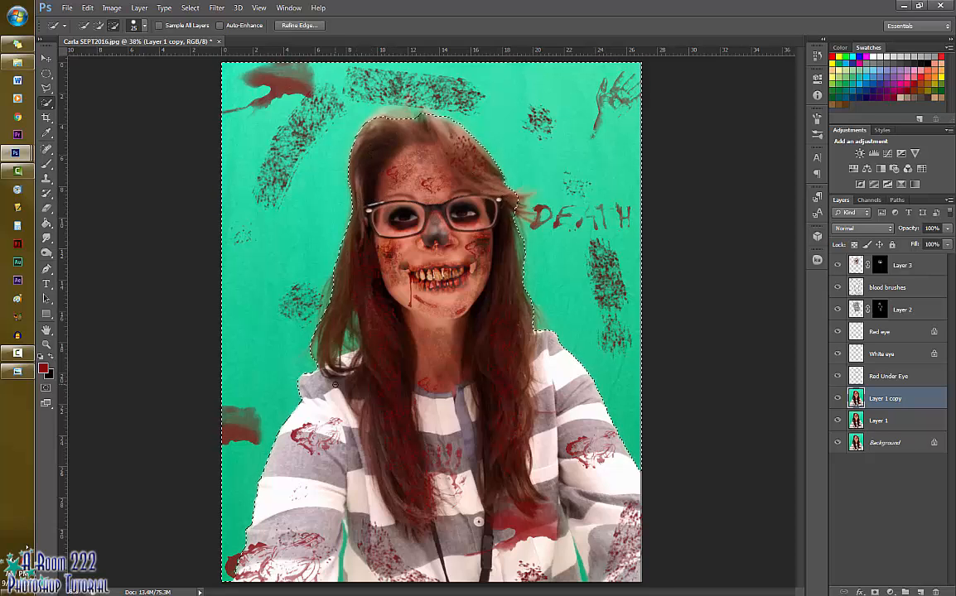
pyautogui.click(99, 25)
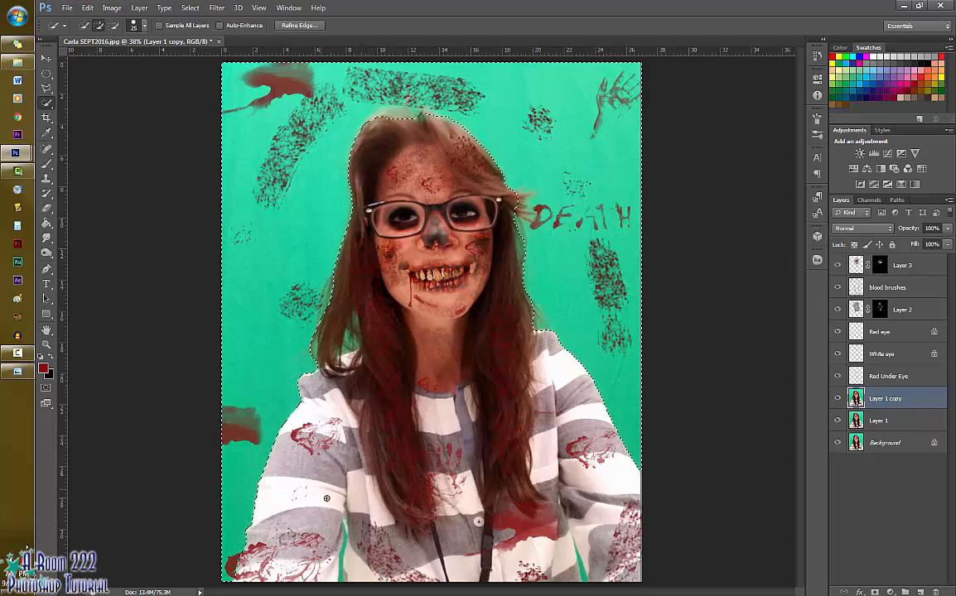
# - Add the two narrow green gaps between her arms and torso to the backdrop selection
pyautogui.moveTo(342, 525); pyautogui.dragTo(344, 572)
pyautogui.click(113, 26)
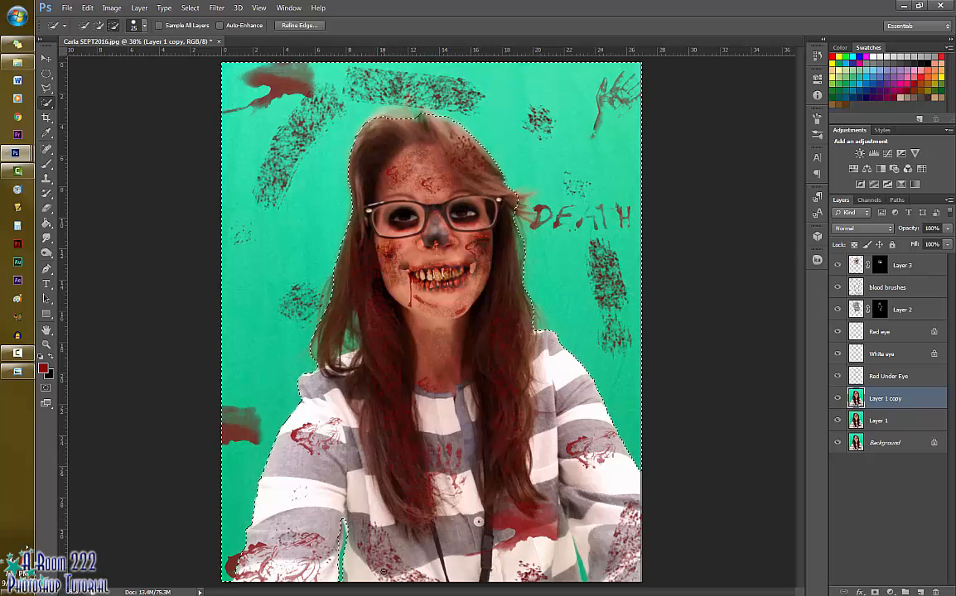
pyautogui.click(99, 25)
pyautogui.moveTo(576, 549); pyautogui.dragTo(583, 575)
pyautogui.click(113, 26)
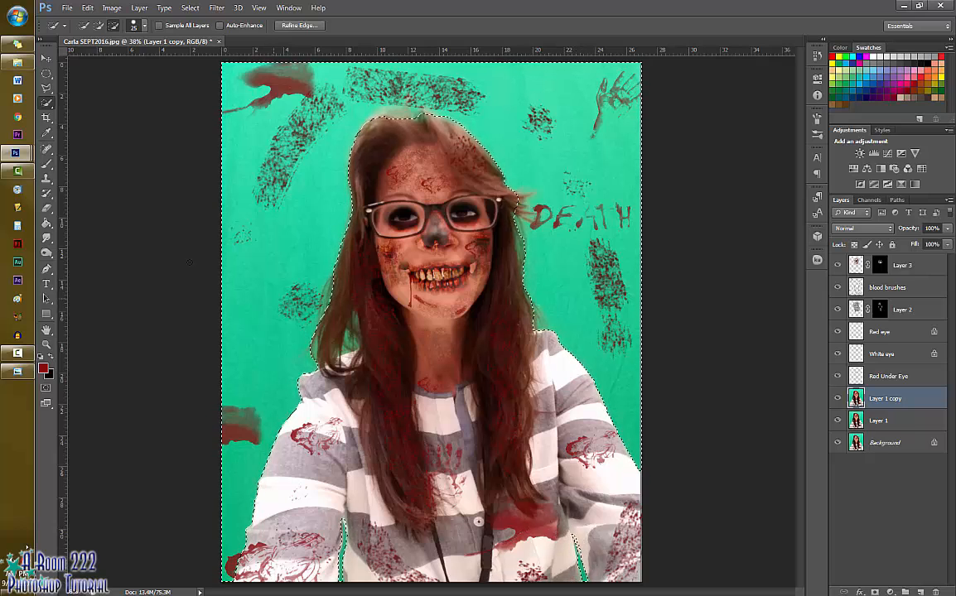
# - Erase a first patch of the selected green with the Background Eraser and hide Layer 1 and the Background layer
pyautogui.click(47, 208)
pyautogui.click(111, 217)
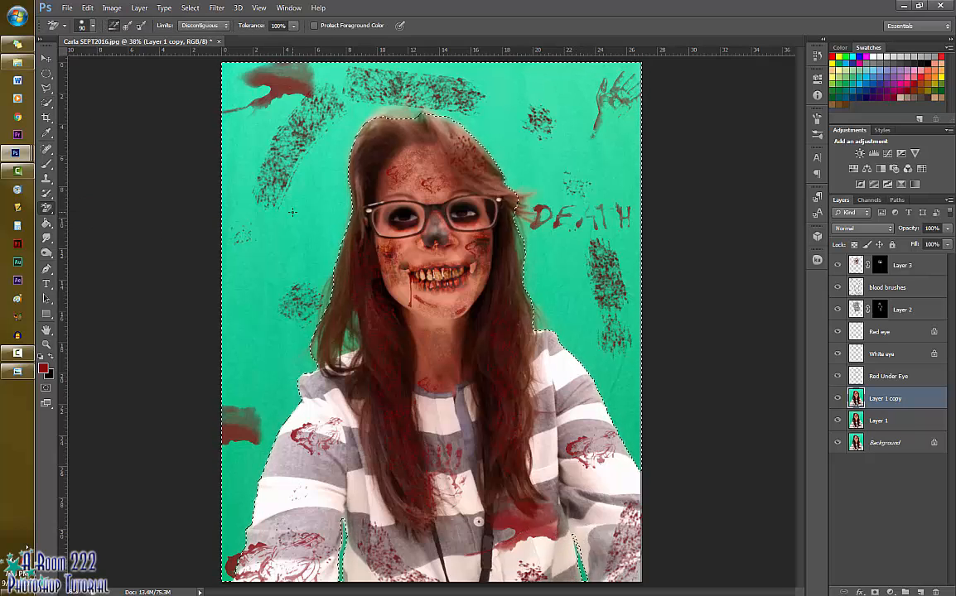
pyautogui.moveTo(289, 189); pyautogui.dragTo(265, 261)
pyautogui.click(837, 421)
pyautogui.click(838, 443)
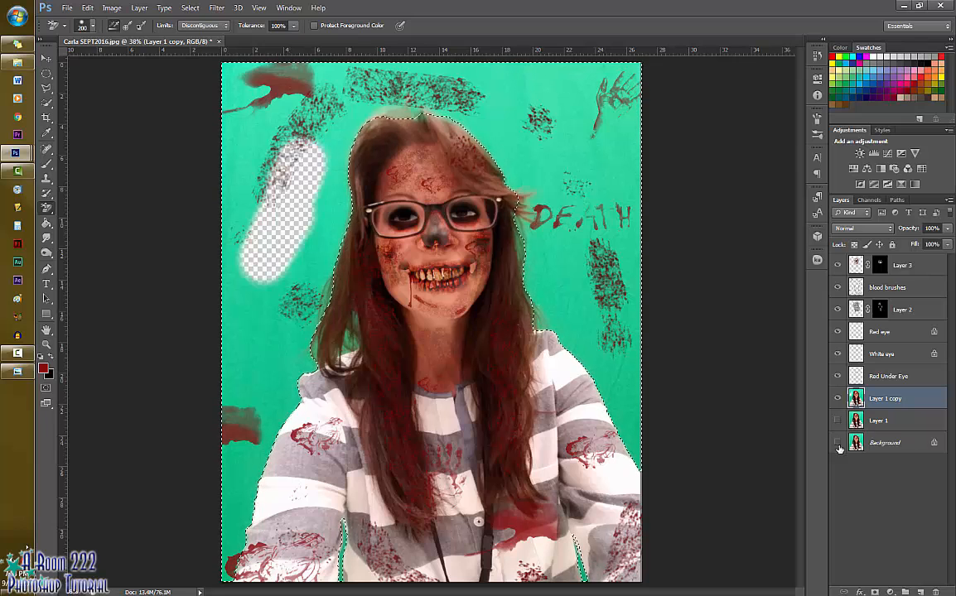
# - Erase the rest of the selected green backdrop on Layer 1 copy with a 200 px Background Eraser, and deselect
pyautogui.moveTo(244, 217); pyautogui.dragTo(226, 106)
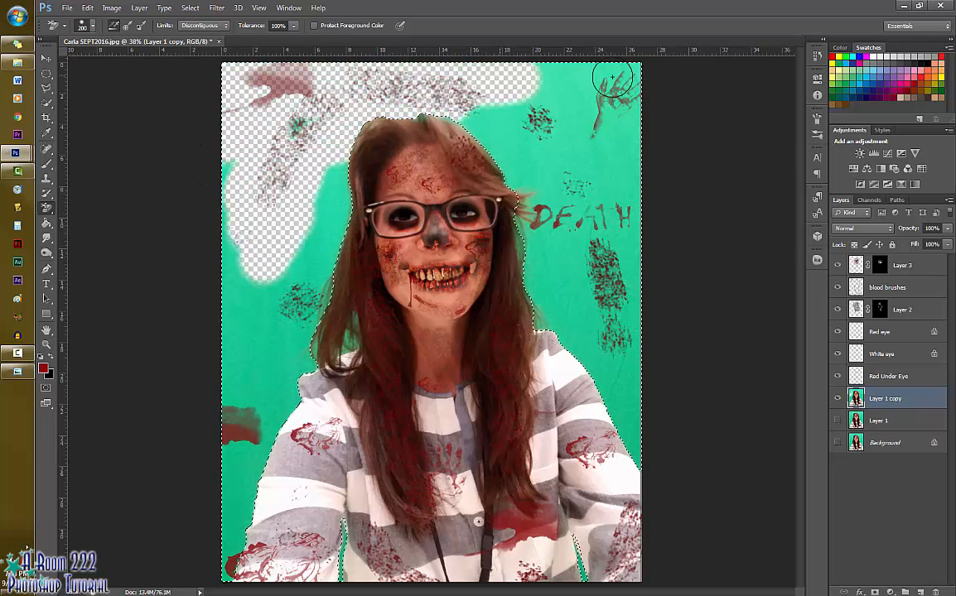
pyautogui.moveTo(612, 77); pyautogui.dragTo(554, 106)
pyautogui.moveTo(637, 331)
pyautogui.mouseDown()
pyautogui.moveTo(569, 397)
pyautogui.moveTo(616, 92)
pyautogui.moveTo(612, 273)
pyautogui.moveTo(506, 296)
pyautogui.mouseUp()
pyautogui.moveTo(482, 338)
pyautogui.mouseDown()
pyautogui.moveTo(548, 214)
pyautogui.moveTo(248, 207)
pyautogui.moveTo(299, 300)
pyautogui.moveTo(216, 497)
pyautogui.moveTo(310, 247)
pyautogui.moveTo(233, 492)
pyautogui.moveTo(530, 570)
pyautogui.mouseUp()
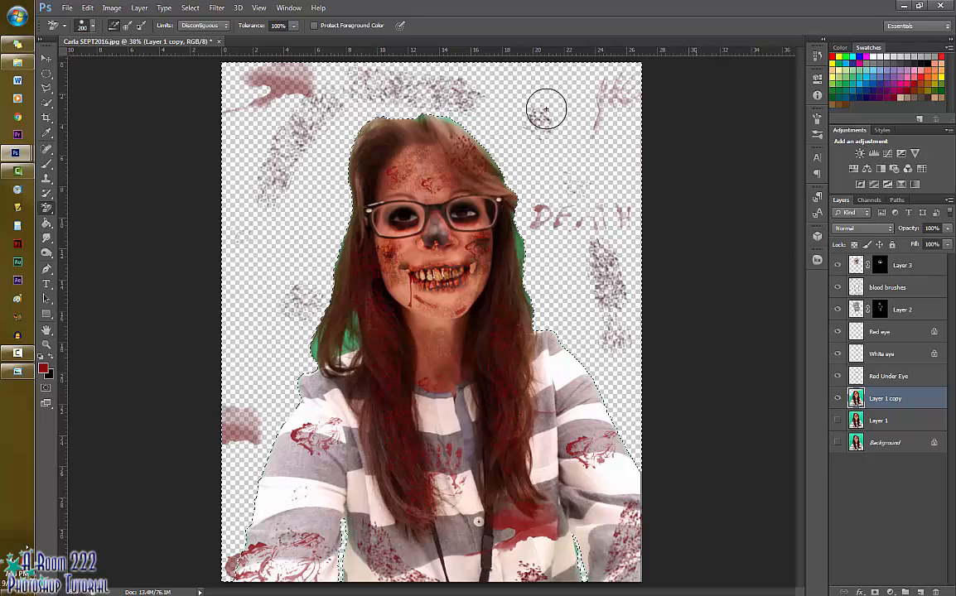
pyautogui.hotkey('ctrl', 'd')
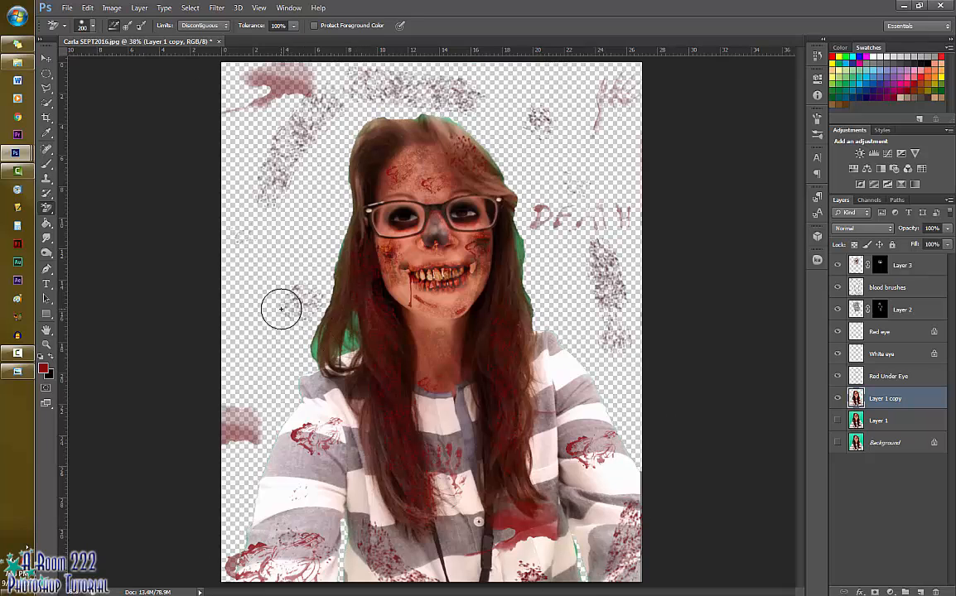
# - Erase the green fringe along the sleeve and underarm gap on the image's right side with a 20 px eraser
pyautogui.hotkey('ctrl', '+')
pyautogui.hotkey('ctrl', '+')
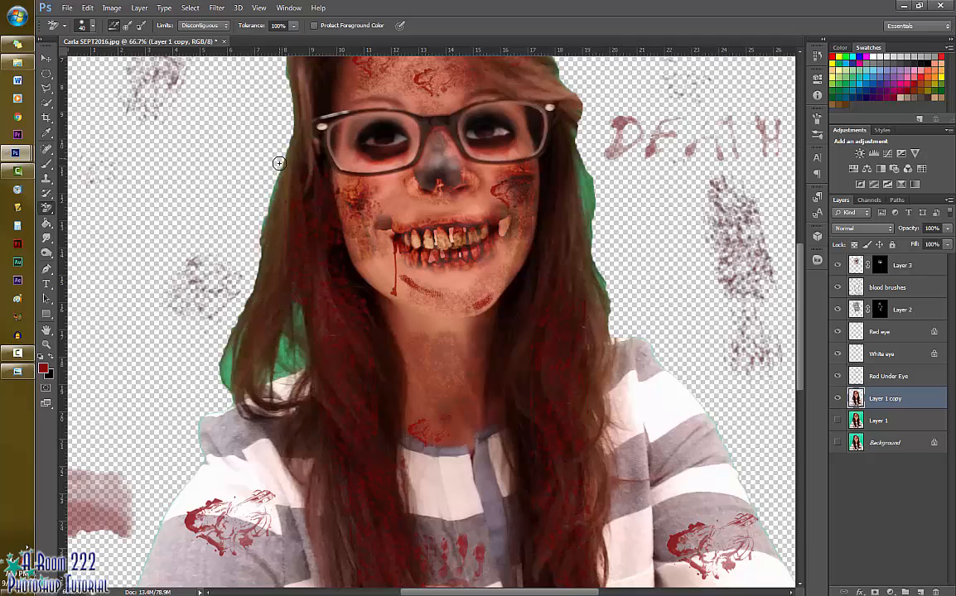
pyautogui.hotkey('ctrl', '+')
pyautogui.moveTo(516, 592); pyautogui.dragTo(603, 592)
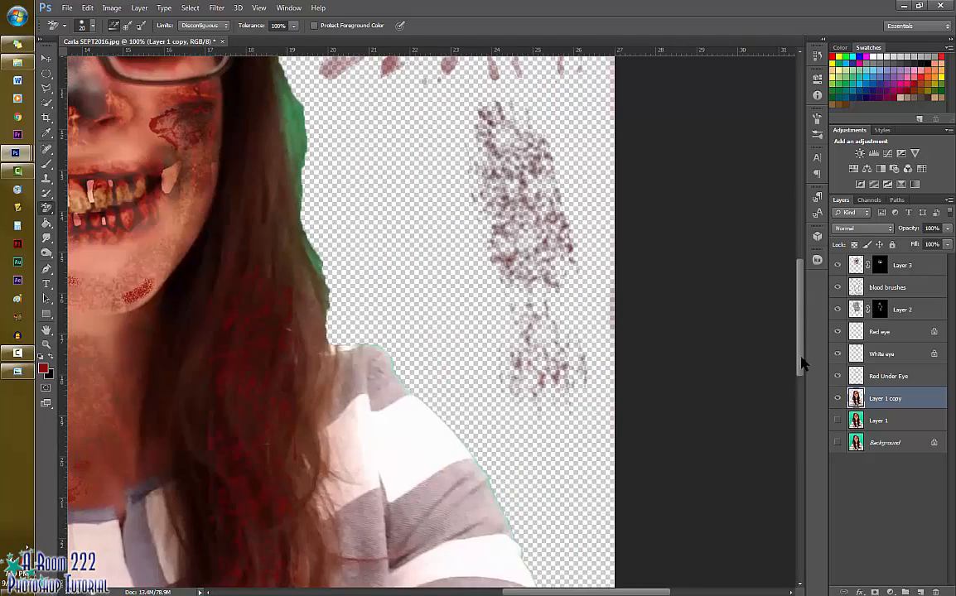
pyautogui.moveTo(801, 362); pyautogui.dragTo(801, 439)
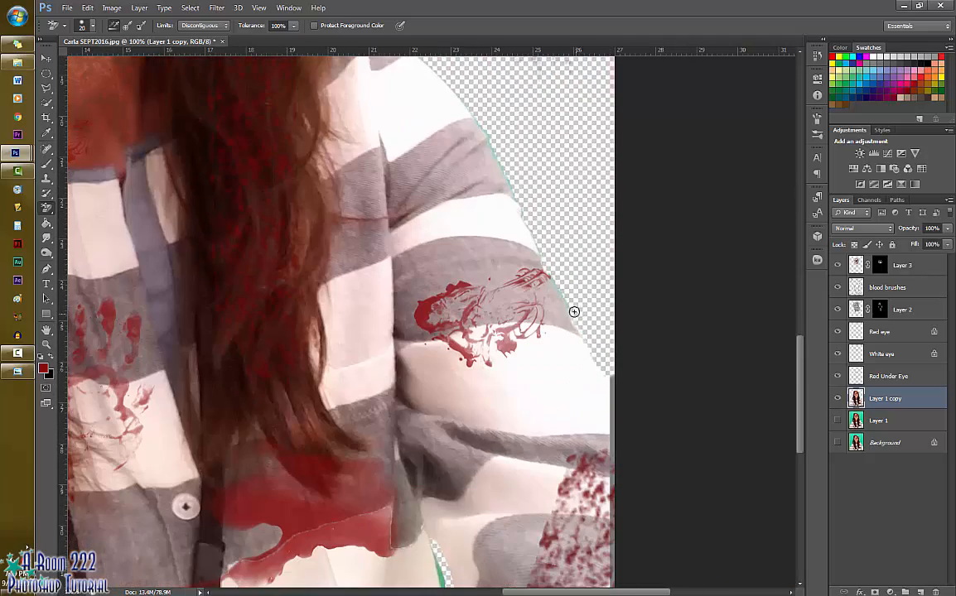
pyautogui.moveTo(535, 244); pyautogui.dragTo(482, 127)
pyautogui.moveTo(797, 365); pyautogui.dragTo(797, 410)
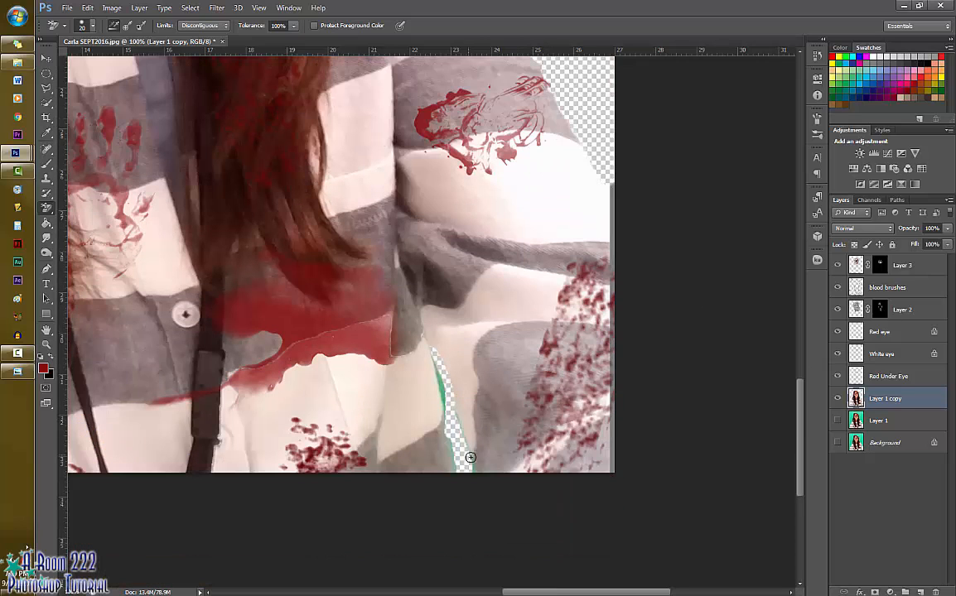
pyautogui.moveTo(466, 452)
pyautogui.mouseDown()
pyautogui.moveTo(438, 369)
pyautogui.moveTo(456, 429)
pyautogui.moveTo(438, 433)
pyautogui.mouseUp()
# - Erase the leftover green along the shoulder top and long hair on the image's right side
pyautogui.moveTo(799, 410); pyautogui.dragTo(800, 283)
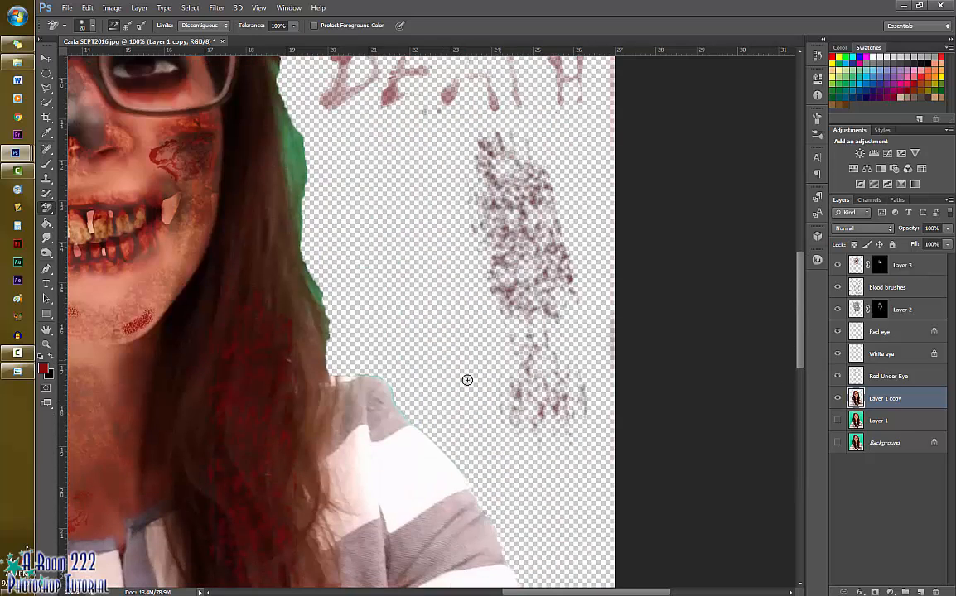
pyautogui.moveTo(380, 376); pyautogui.dragTo(361, 373)
pyautogui.moveTo(331, 338); pyautogui.dragTo(304, 255)
pyautogui.moveTo(294, 99)
pyautogui.mouseDown()
pyautogui.moveTo(286, 124)
pyautogui.moveTo(294, 198)
pyautogui.moveTo(299, 138)
pyautogui.moveTo(310, 262)
pyautogui.mouseUp()
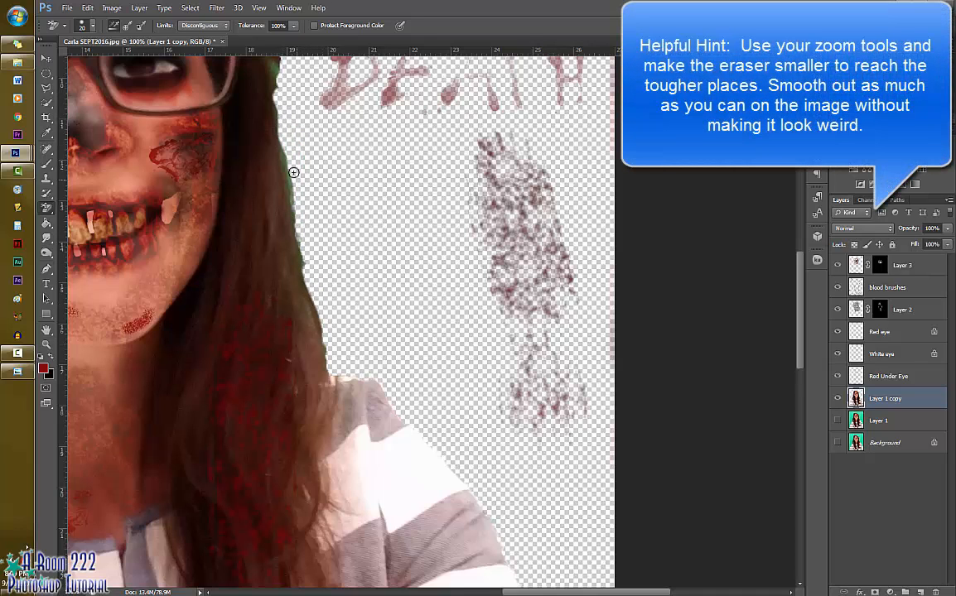
# - Erase the green fringe around the crown, from the hair beside the glasses over the top of the head
pyautogui.scroll(3, 361, 214)
pyautogui.moveTo(263, 158)
pyautogui.mouseDown()
pyautogui.moveTo(286, 204)
pyautogui.moveTo(279, 247)
pyautogui.moveTo(273, 224)
pyautogui.moveTo(285, 205)
pyautogui.moveTo(276, 155)
pyautogui.moveTo(260, 153)
pyautogui.moveTo(220, 83)
pyautogui.mouseUp()
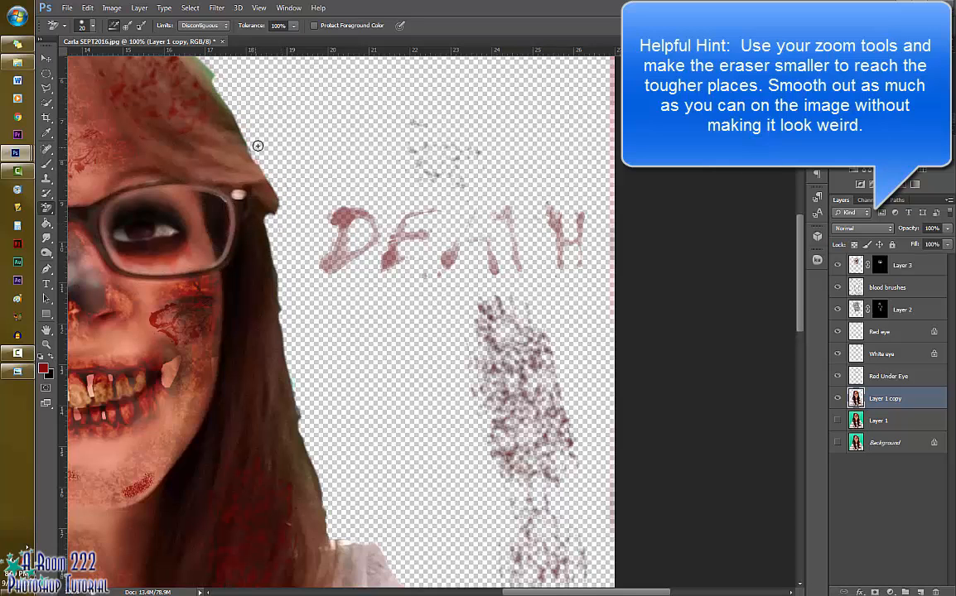
pyautogui.scroll(3, 359, 333)
pyautogui.moveTo(189, 155)
pyautogui.mouseDown()
pyautogui.moveTo(212, 187)
pyautogui.moveTo(134, 112)
pyautogui.moveTo(111, 98)
pyautogui.moveTo(157, 134)
pyautogui.moveTo(84, 94)
pyautogui.mouseUp()
pyautogui.moveTo(513, 592); pyautogui.dragTo(433, 592)
pyautogui.moveTo(370, 89)
pyautogui.mouseDown()
pyautogui.moveTo(460, 109)
pyautogui.moveTo(372, 95)
pyautogui.moveTo(418, 93)
pyautogui.moveTo(261, 100)
pyautogui.moveTo(211, 137)
pyautogui.moveTo(176, 216)
pyautogui.moveTo(199, 153)
pyautogui.moveTo(136, 138)
pyautogui.moveTo(181, 280)
pyautogui.moveTo(177, 204)
pyautogui.mouseUp()
# - Reduce the eraser to 10 px and clean the green edge of the hair beside the forehead and cheek on the image's left
pyautogui.moveTo(451, 592); pyautogui.dragTo(413, 592)
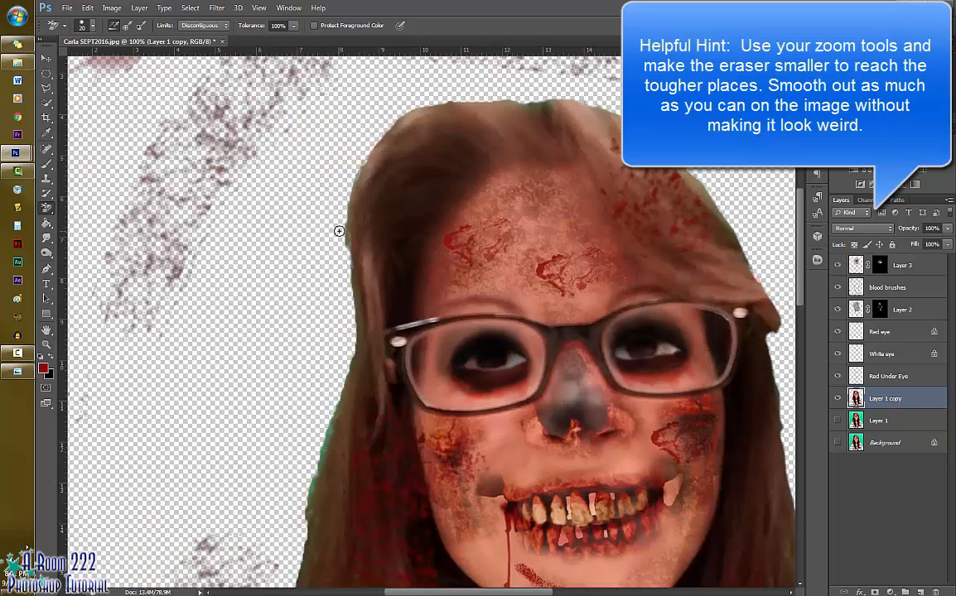
pyautogui.press('[')
pyautogui.moveTo(343, 226)
pyautogui.mouseDown()
pyautogui.moveTo(361, 346)
pyautogui.moveTo(351, 289)
pyautogui.mouseUp()
pyautogui.hscroll(-2, 353, 298)
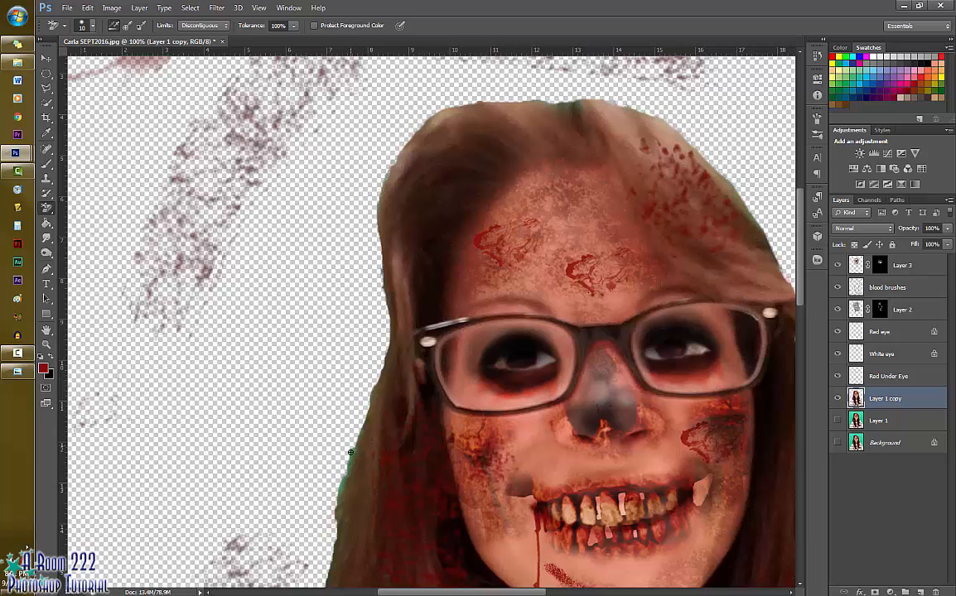
pyautogui.moveTo(351, 453); pyautogui.dragTo(337, 497)
# - Erase the green outside the lower hair down to the shoulder on the image's left side
pyautogui.moveTo(487, 593); pyautogui.dragTo(464, 593)
pyautogui.moveTo(800, 260); pyautogui.dragTo(799, 323)
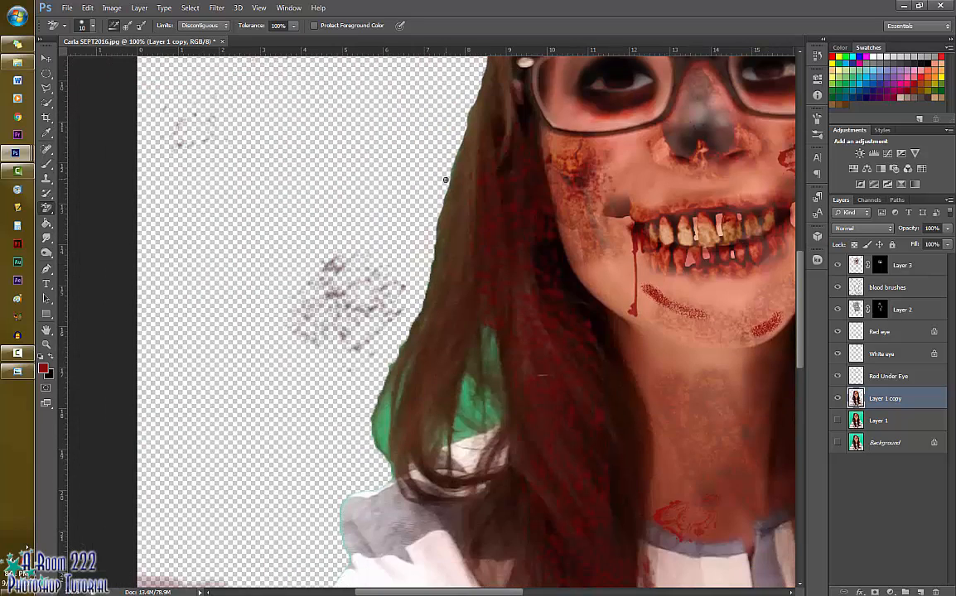
pyautogui.moveTo(408, 296)
pyautogui.mouseDown()
pyautogui.moveTo(377, 389)
pyautogui.moveTo(380, 433)
pyautogui.mouseUp()
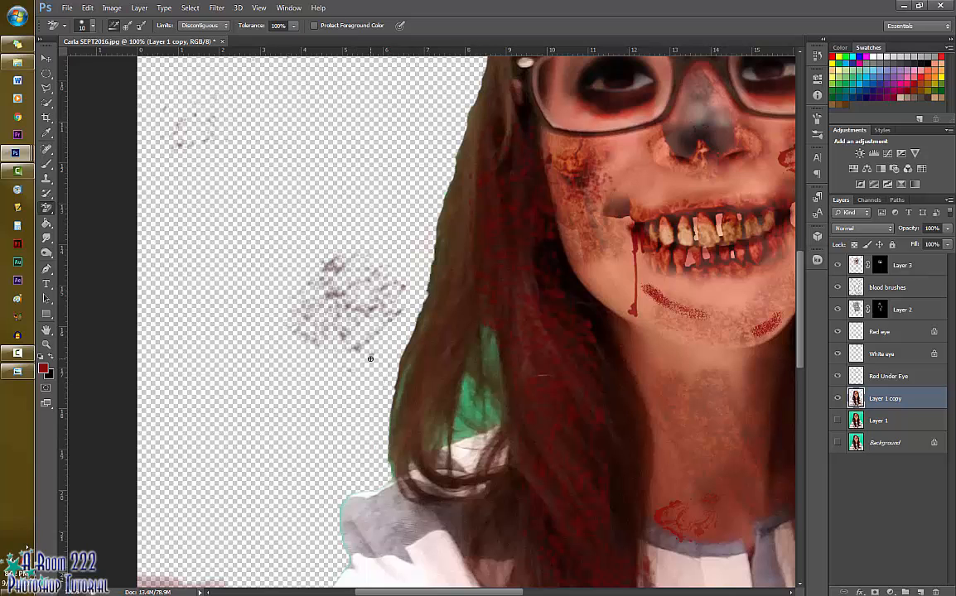
pyautogui.moveTo(390, 459); pyautogui.dragTo(412, 301)
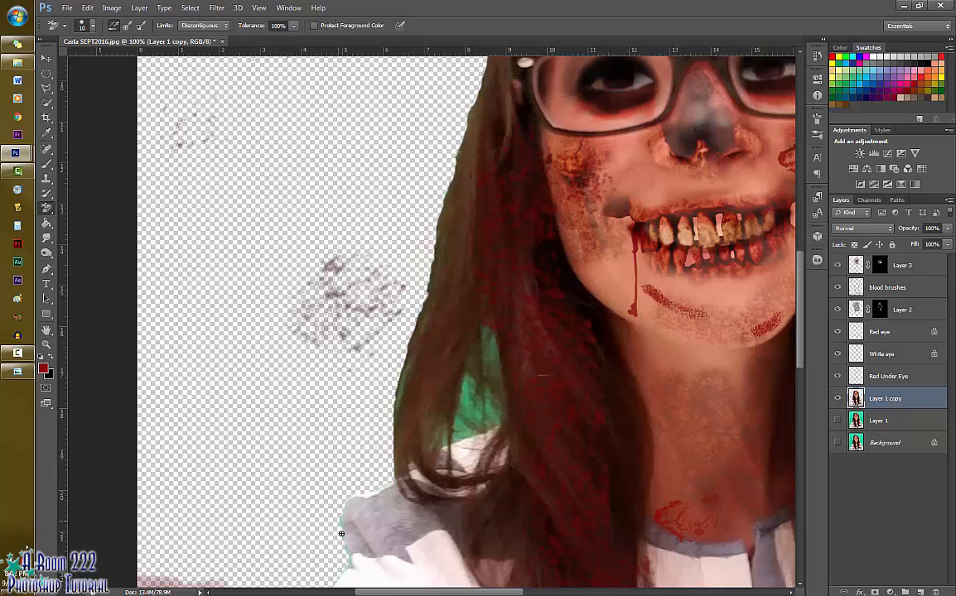
# - Erase the green fringe along the sleeve and inside the underarm gap on the image's left side
pyautogui.scroll(-5, 350, 492)
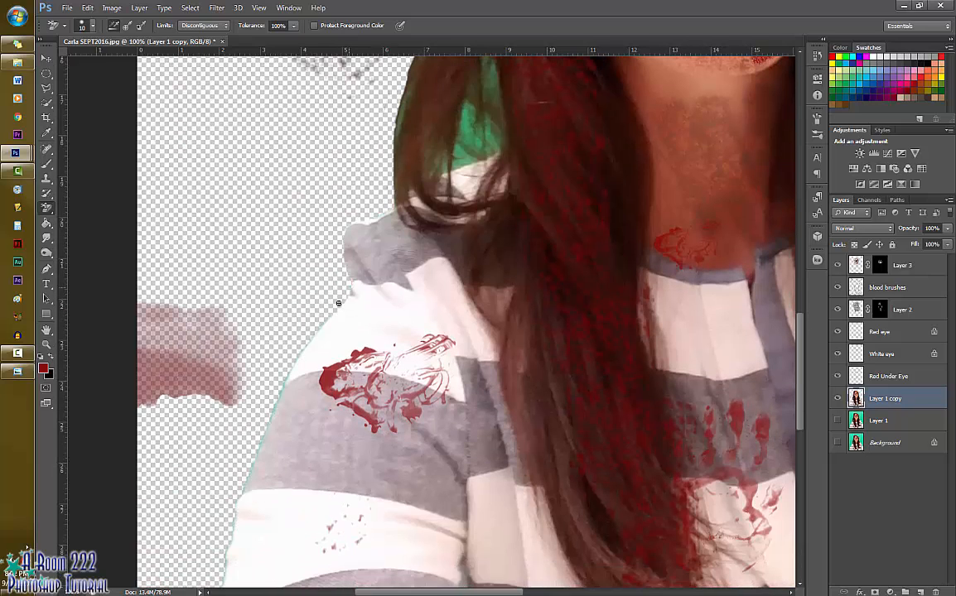
pyautogui.hscroll(-3, 314, 414)
pyautogui.press(']')
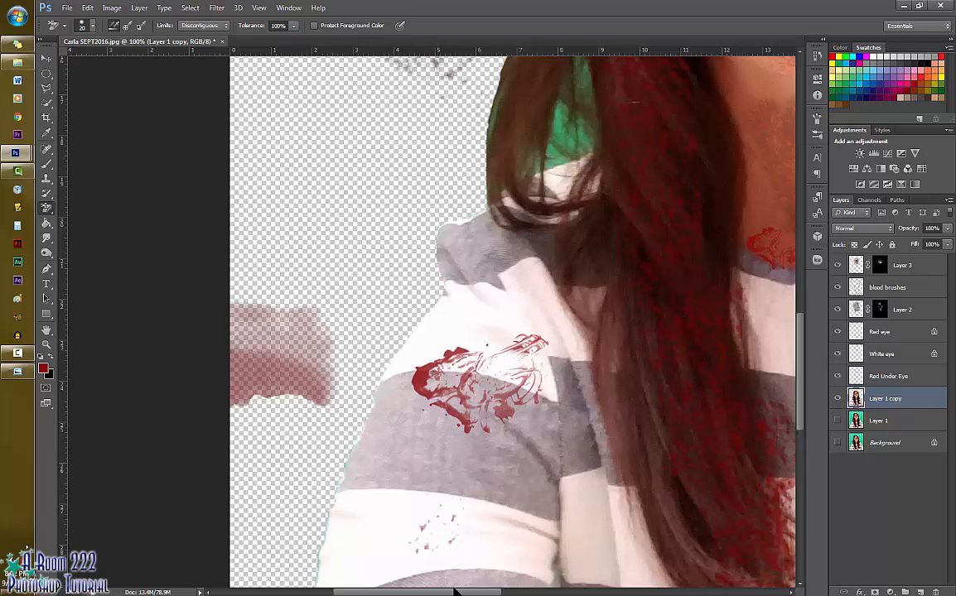
pyautogui.hscroll(-2, 336, 472)
pyautogui.scroll(-5, 336, 472)
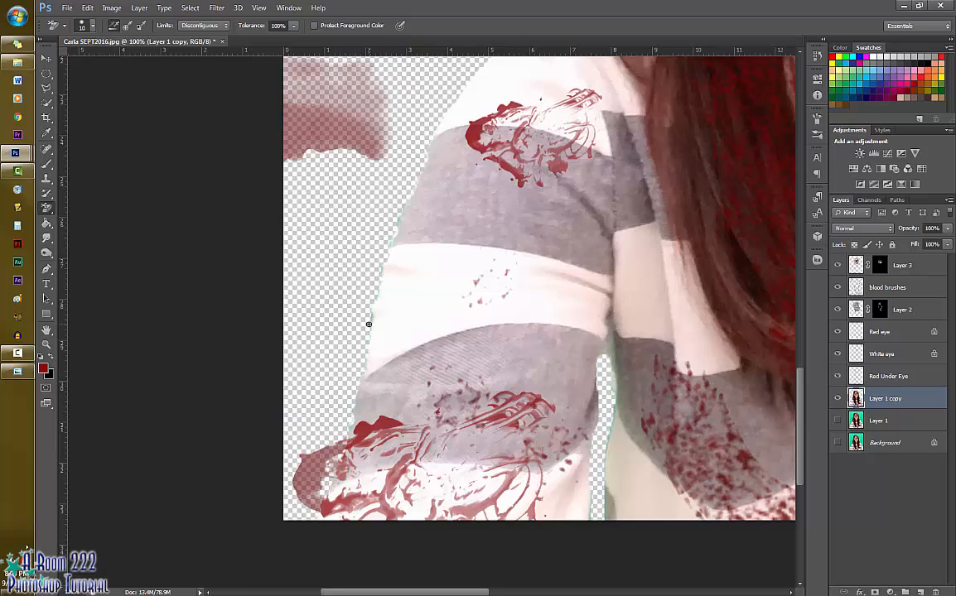
pyautogui.moveTo(607, 356)
pyautogui.mouseDown()
pyautogui.moveTo(603, 521)
pyautogui.moveTo(607, 413)
pyautogui.moveTo(590, 486)
pyautogui.mouseUp()
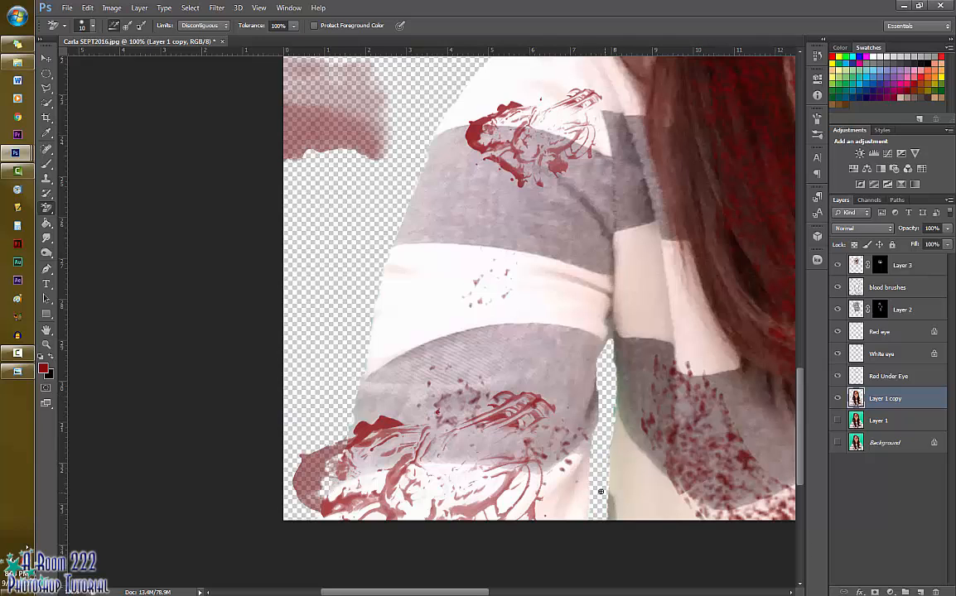
pyautogui.hotkey('ctrl', '0')
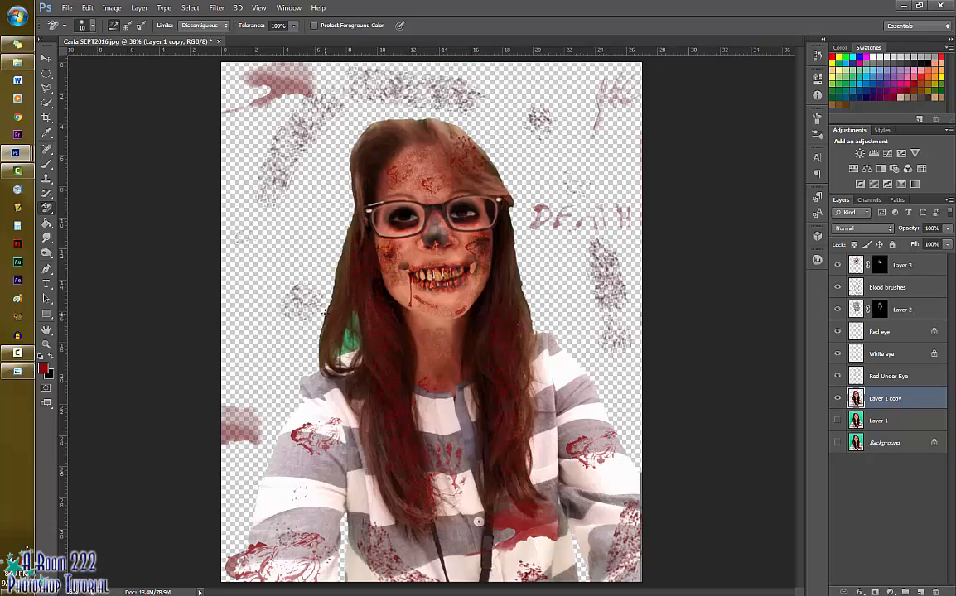
# - Open Spooky Castle background from the Landscape folder and float it in its own window over the portrait, ready to move
pyautogui.click(65, 10)
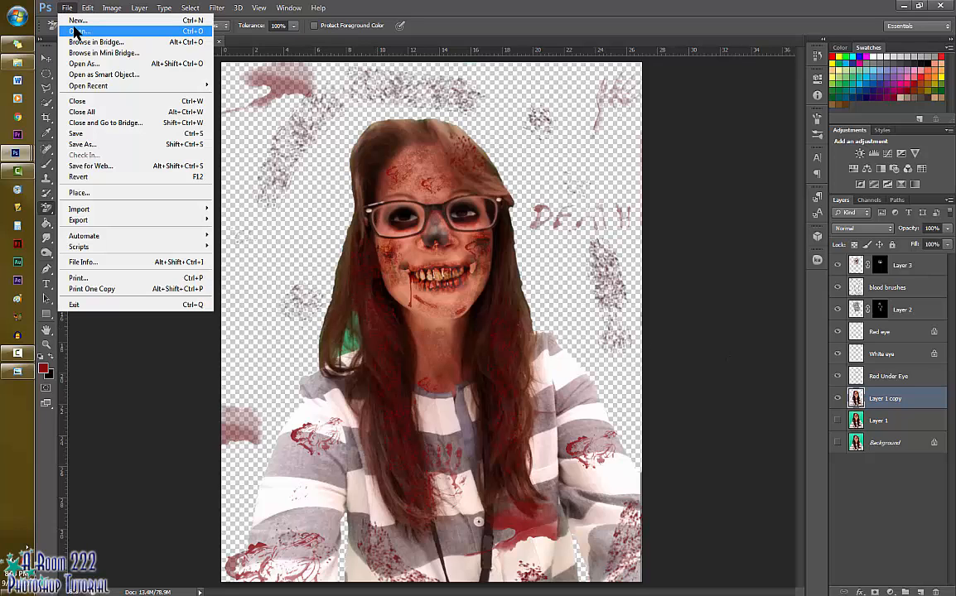
pyautogui.click(73, 27)
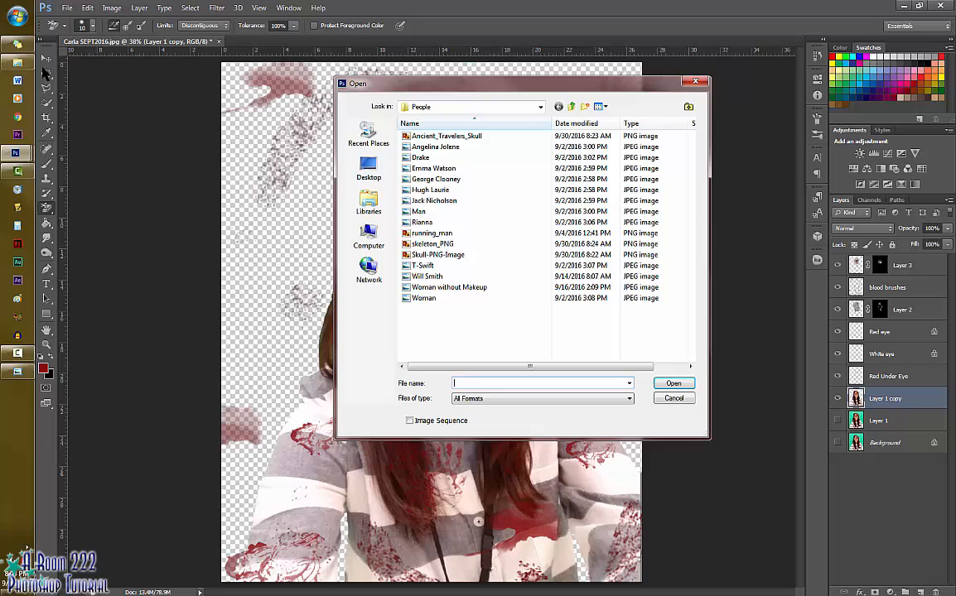
pyautogui.click(571, 108)
pyautogui.doubleClick(441, 158)
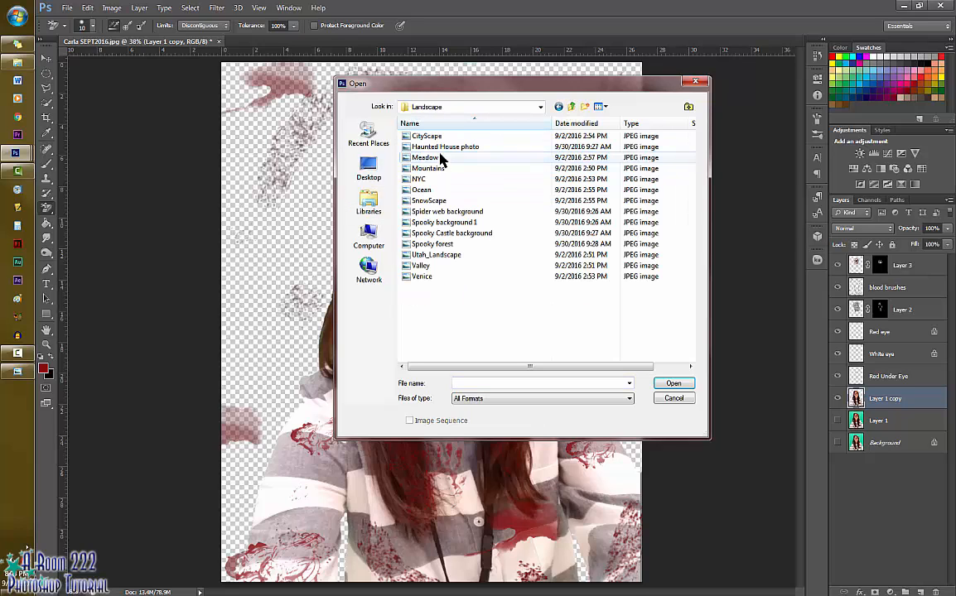
pyautogui.click(470, 235)
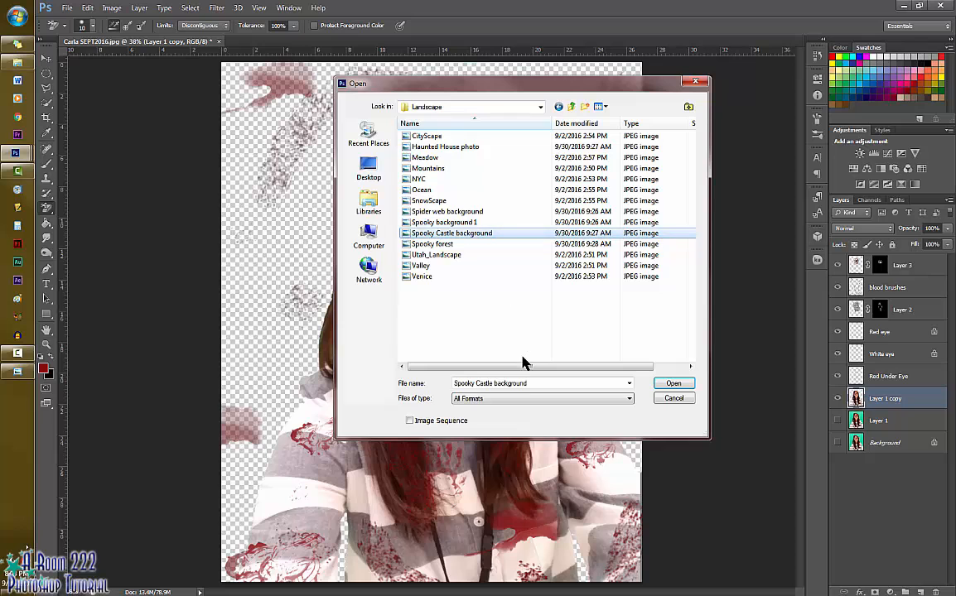
pyautogui.click(674, 385)
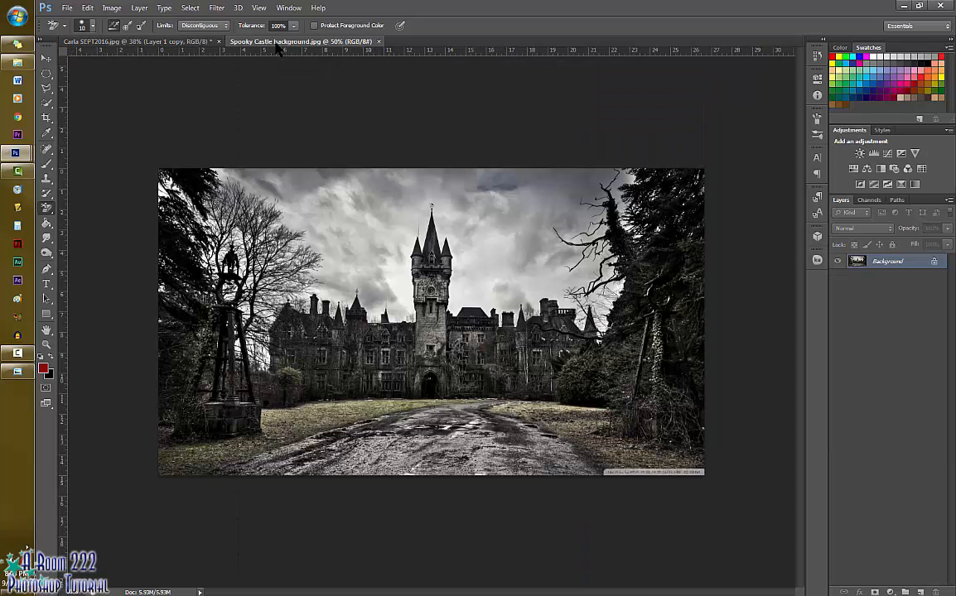
pyautogui.moveTo(253, 43); pyautogui.dragTo(454, 135)
pyautogui.click(46, 59)
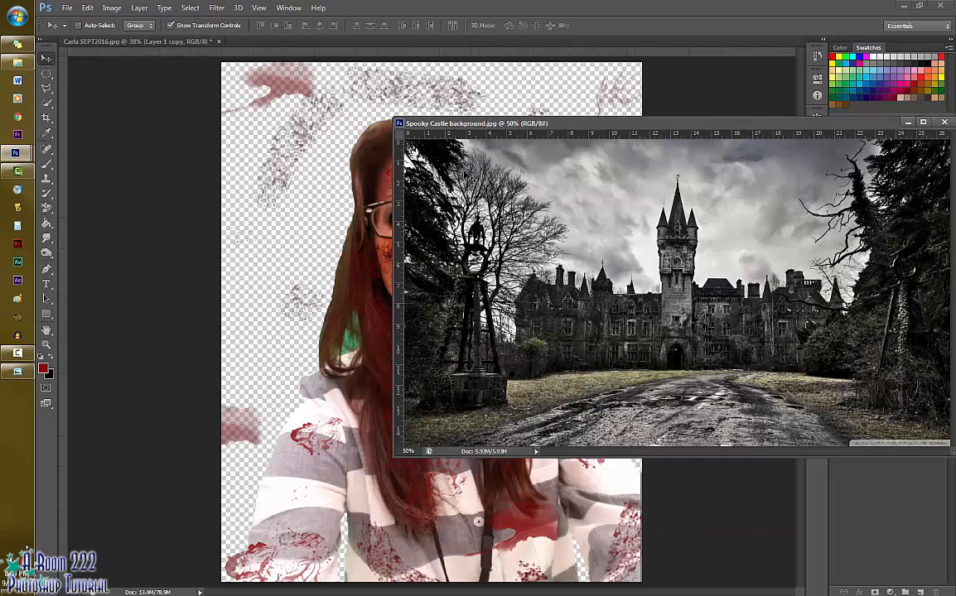
# - Copy the castle image into the portrait document, dock its window, and place the castle layer directly below Layer 1 copy
pyautogui.moveTo(633, 248); pyautogui.dragTo(275, 207)
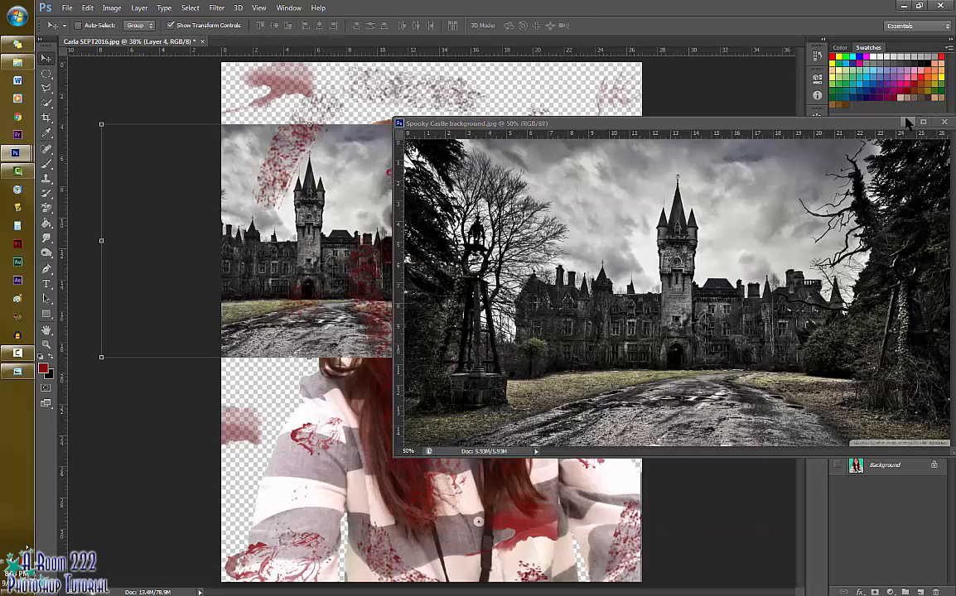
pyautogui.moveTo(871, 124); pyautogui.dragTo(711, 37)
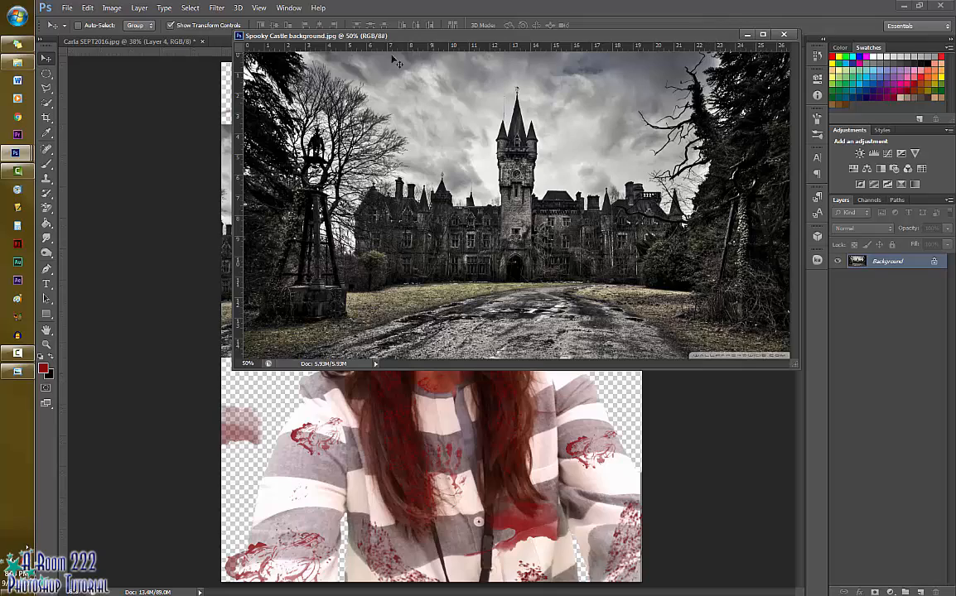
pyautogui.moveTo(394, 41); pyautogui.dragTo(114, 45)
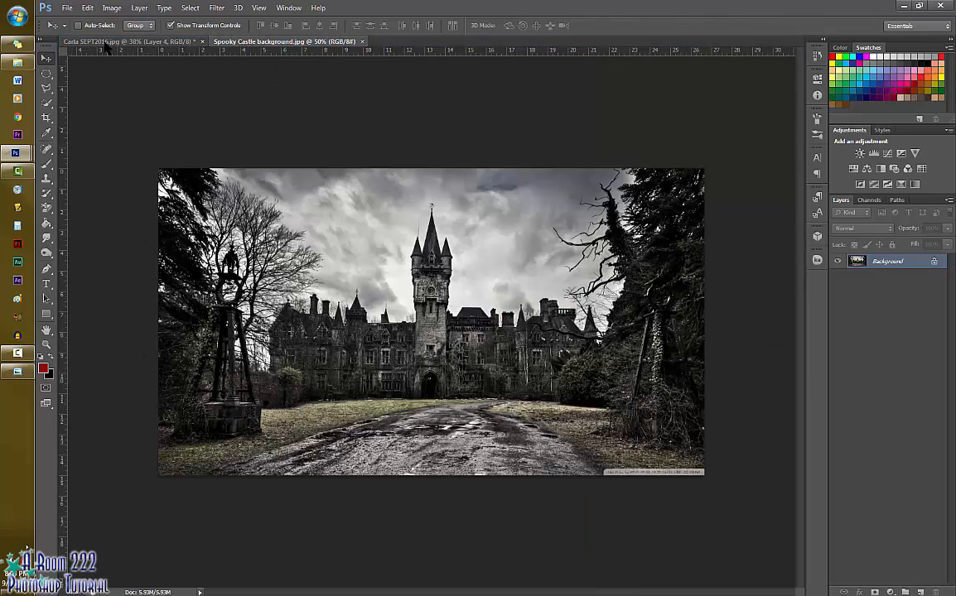
pyautogui.click(106, 42)
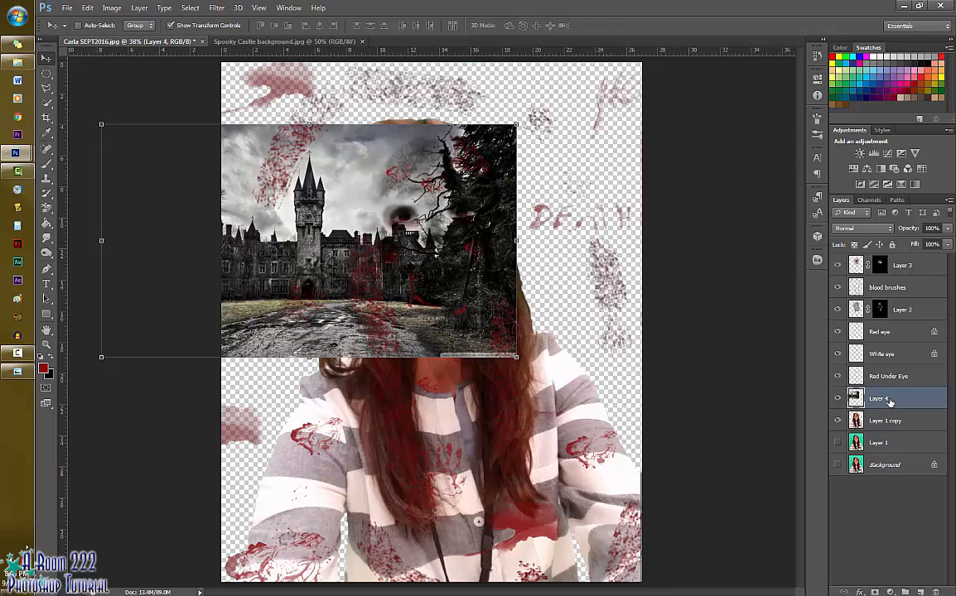
pyautogui.moveTo(888, 399); pyautogui.dragTo(889, 423)
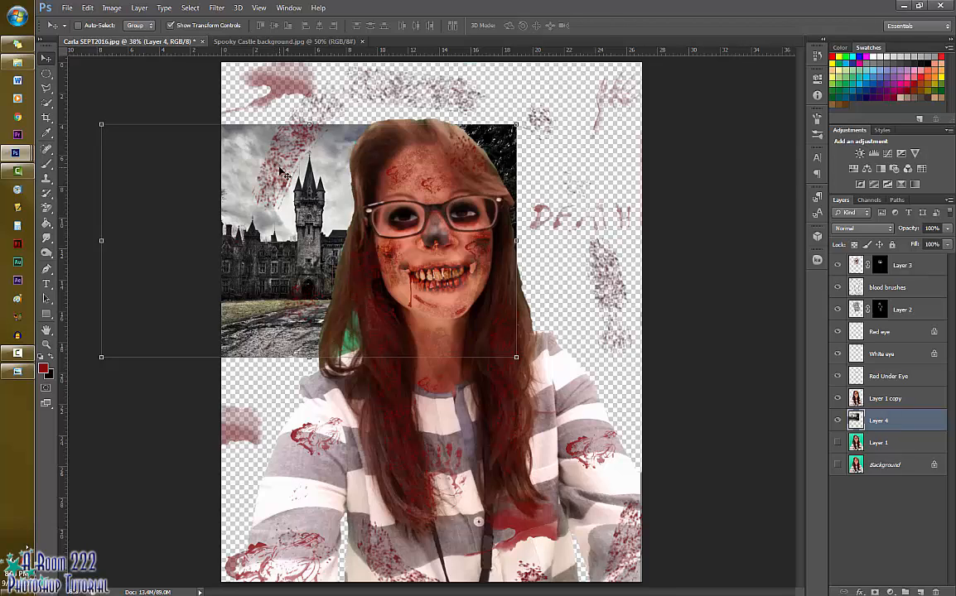
# - Transform the castle layer to about 228% width and 227% height, positioned to fill the canvas with the tower beside her hair
pyautogui.hotkey('ctrl', 't')
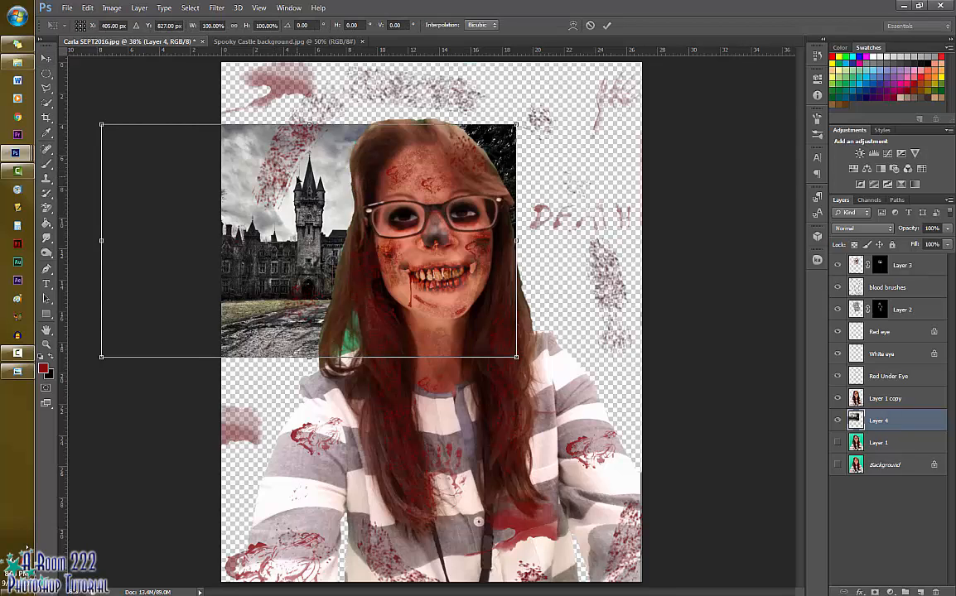
pyautogui.moveTo(317, 170); pyautogui.dragTo(318, 107)
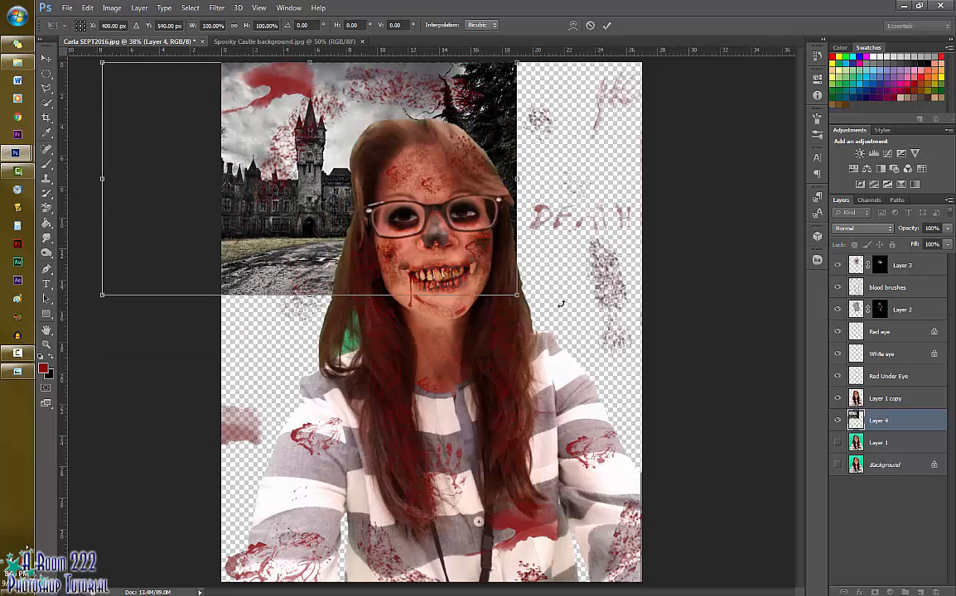
pyautogui.moveTo(516, 294); pyautogui.dragTo(776, 440)
pyautogui.moveTo(662, 368); pyautogui.dragTo(552, 390)
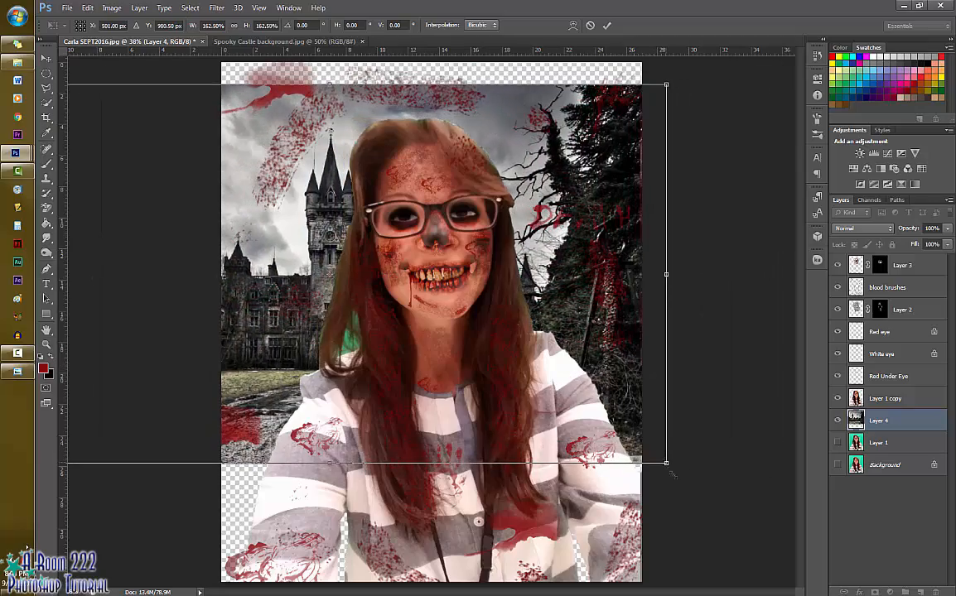
pyautogui.moveTo(668, 463); pyautogui.dragTo(681, 479)
pyautogui.moveTo(580, 249); pyautogui.dragTo(571, 201)
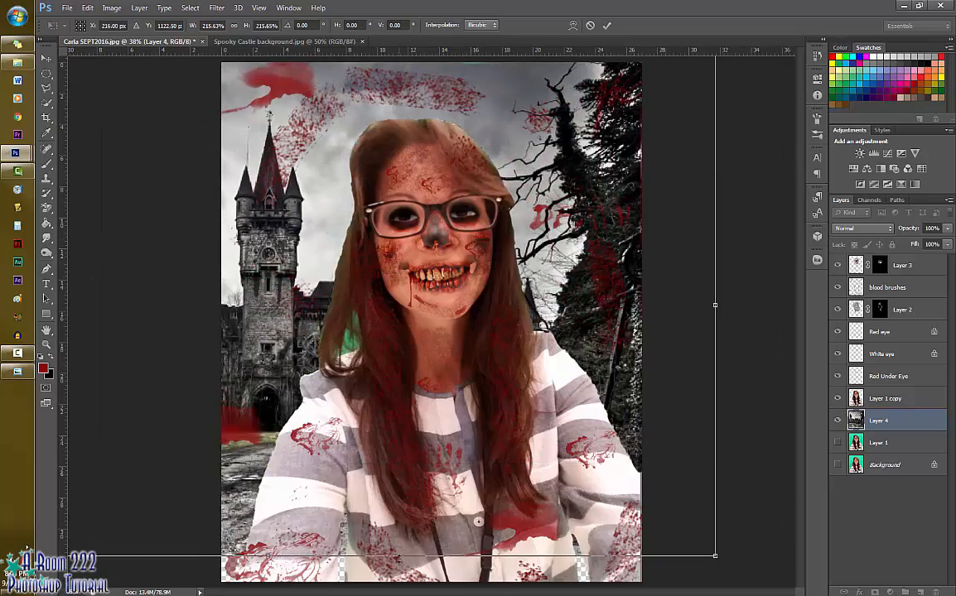
pyautogui.moveTo(397, 557); pyautogui.dragTo(397, 582)
pyautogui.moveTo(650, 117); pyautogui.dragTo(652, 115)
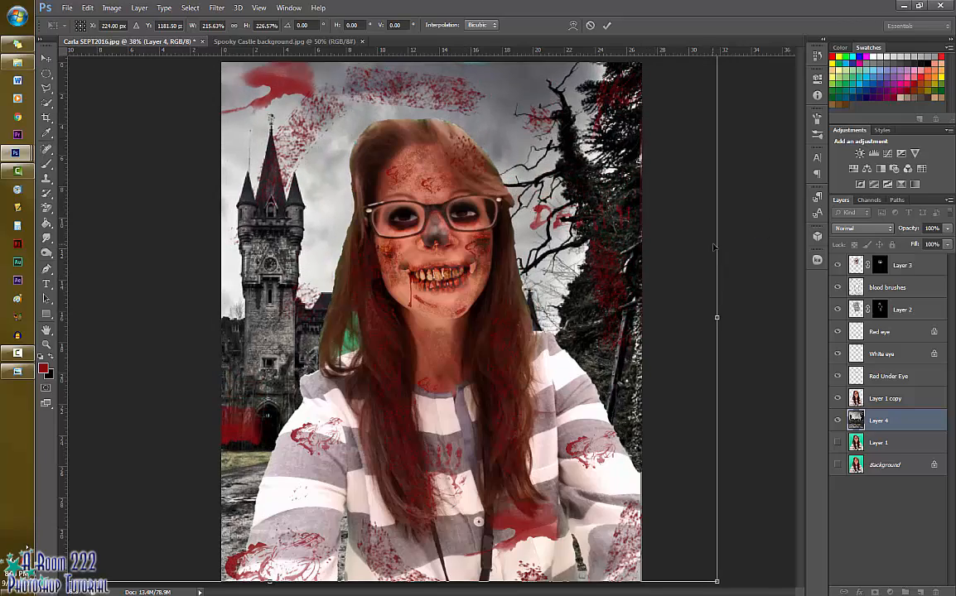
pyautogui.moveTo(717, 231); pyautogui.dragTo(768, 231)
pyautogui.moveTo(697, 213); pyautogui.dragTo(649, 210)
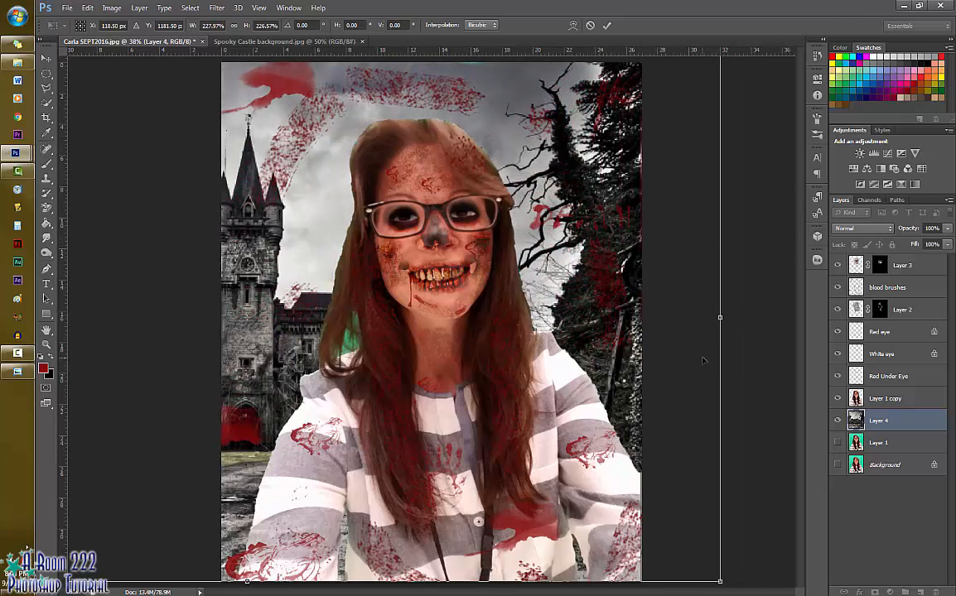
pyautogui.click(607, 25)
# - Clone nearby hair over the green patch inside the hair on Layer 1 copy with a 200 px Clone Stamp
pyautogui.click(884, 398)
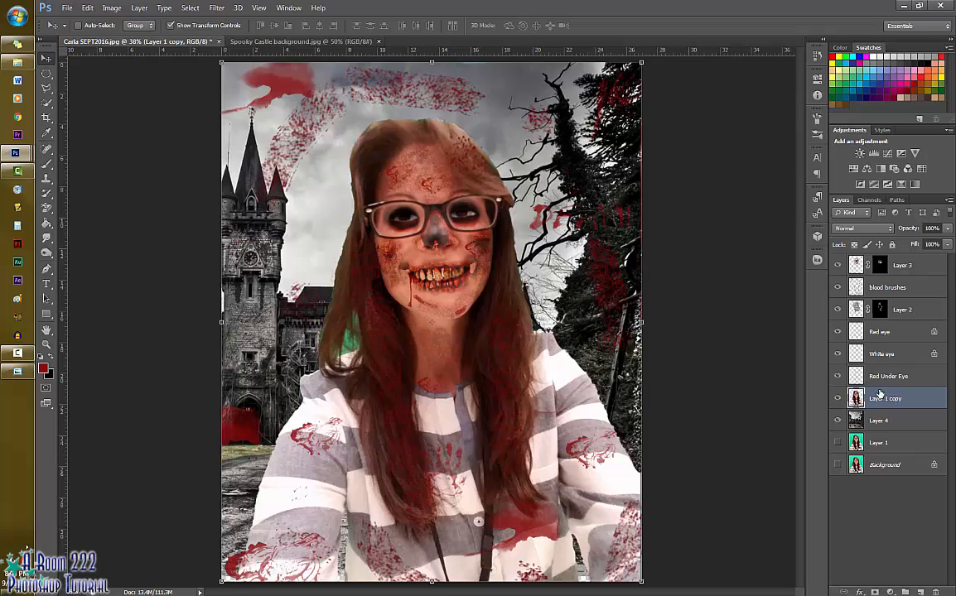
pyautogui.click(46, 209)
pyautogui.click(45, 208)
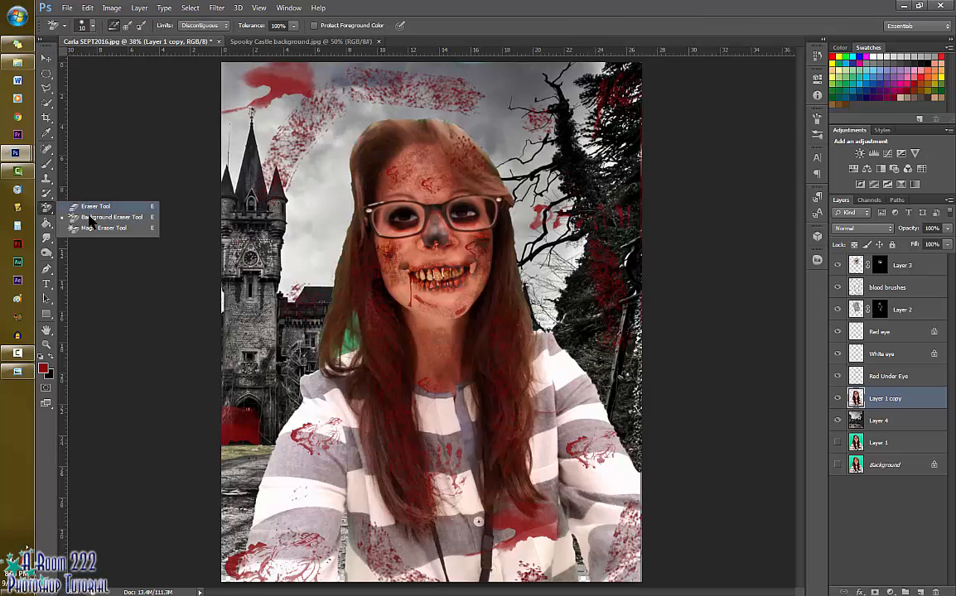
pyautogui.click(87, 218)
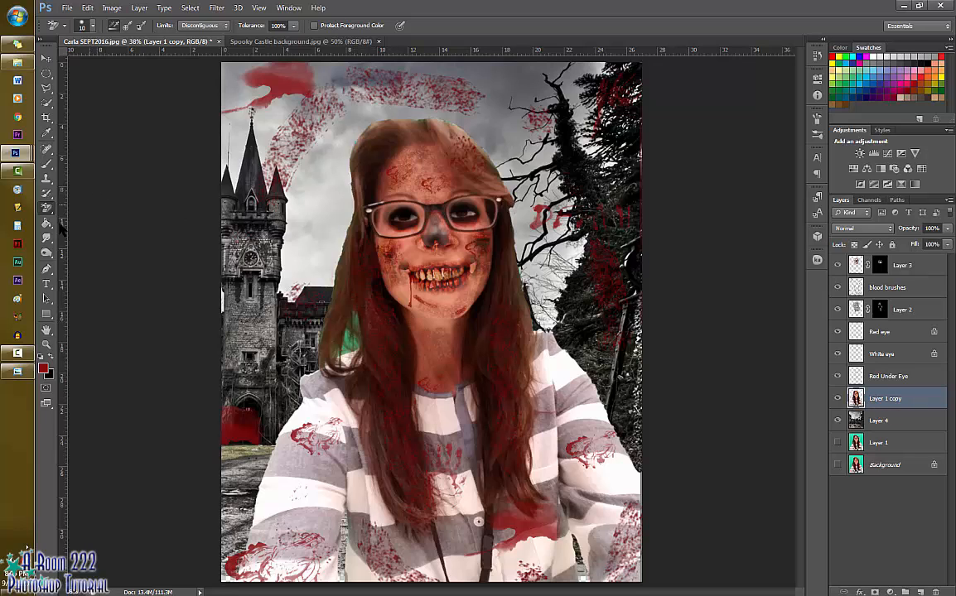
pyautogui.click(46, 179)
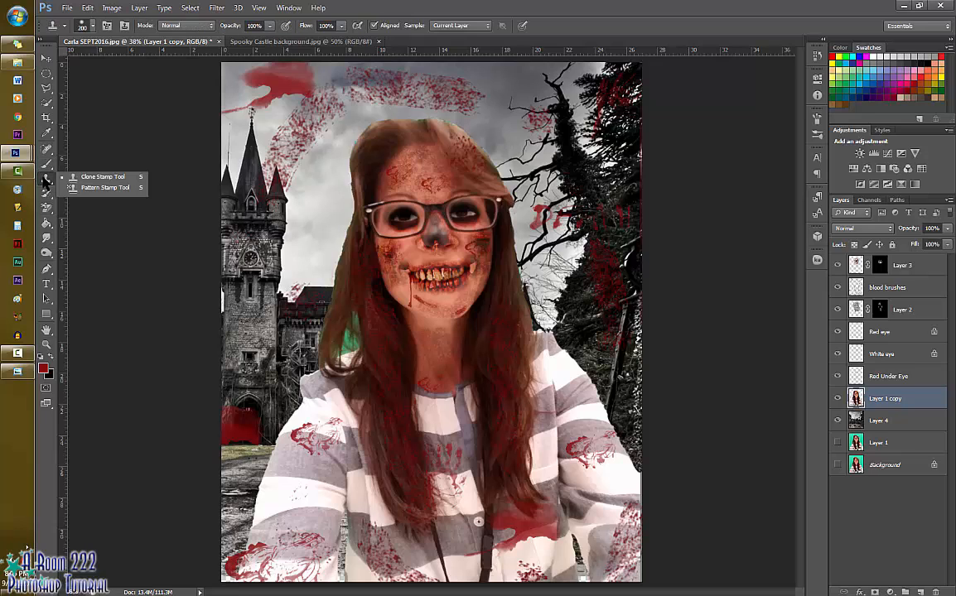
pyautogui.click(91, 177)
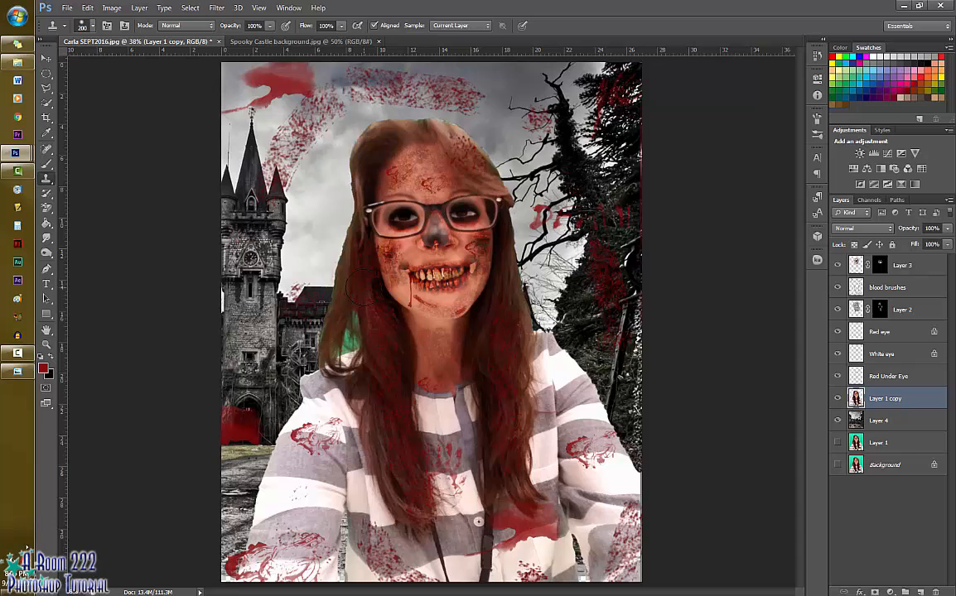
pyautogui.keyDown('alt'); pyautogui.click(363, 287); pyautogui.keyUp('alt')
pyautogui.moveTo(350, 326); pyautogui.dragTo(344, 353)
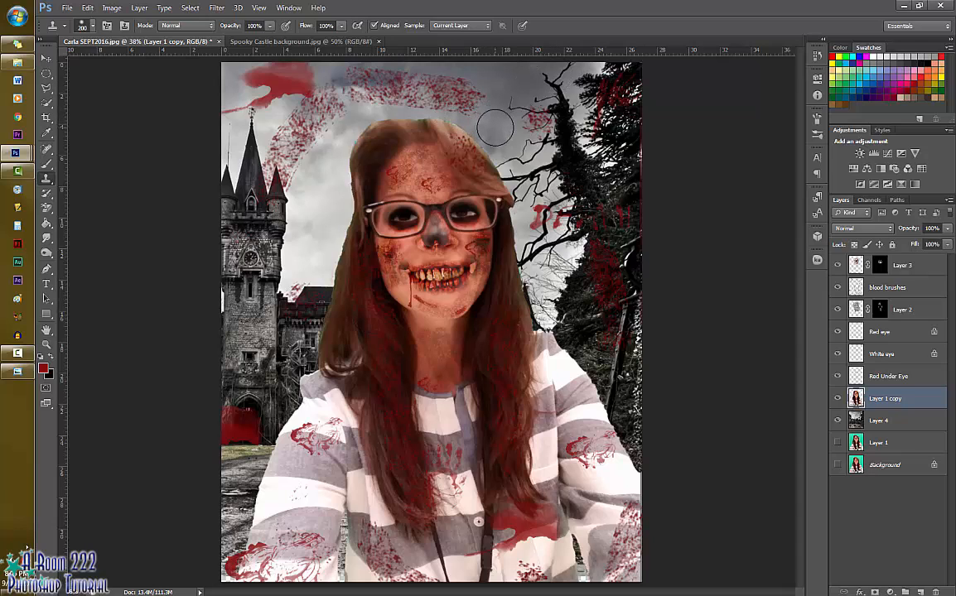
# - Reduce the Clone Stamp to 125 px and retouch the green fringe at the top of the hair on Layer 1 copy
pyautogui.click(890, 421)
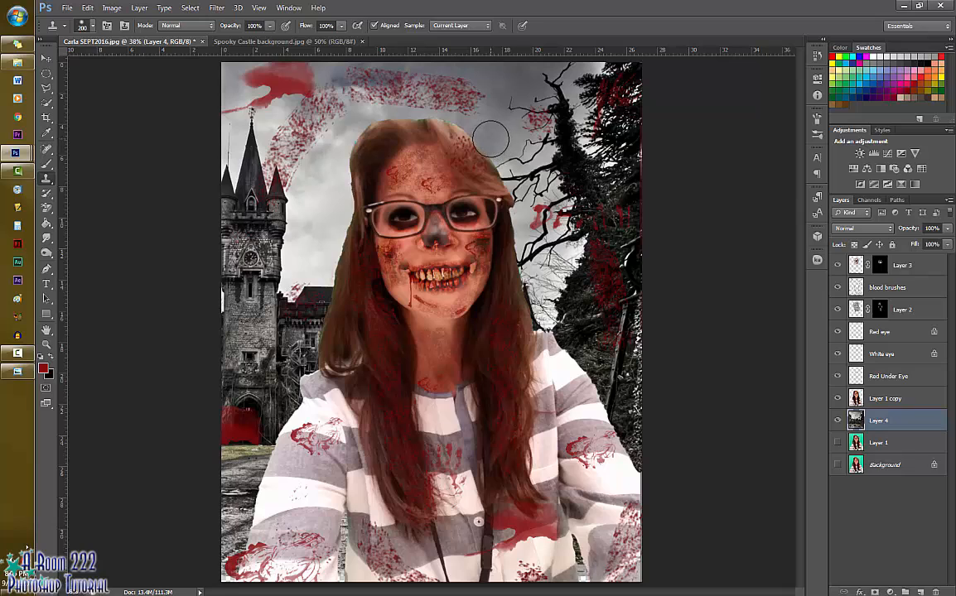
pyautogui.hotkey('alt', ']')
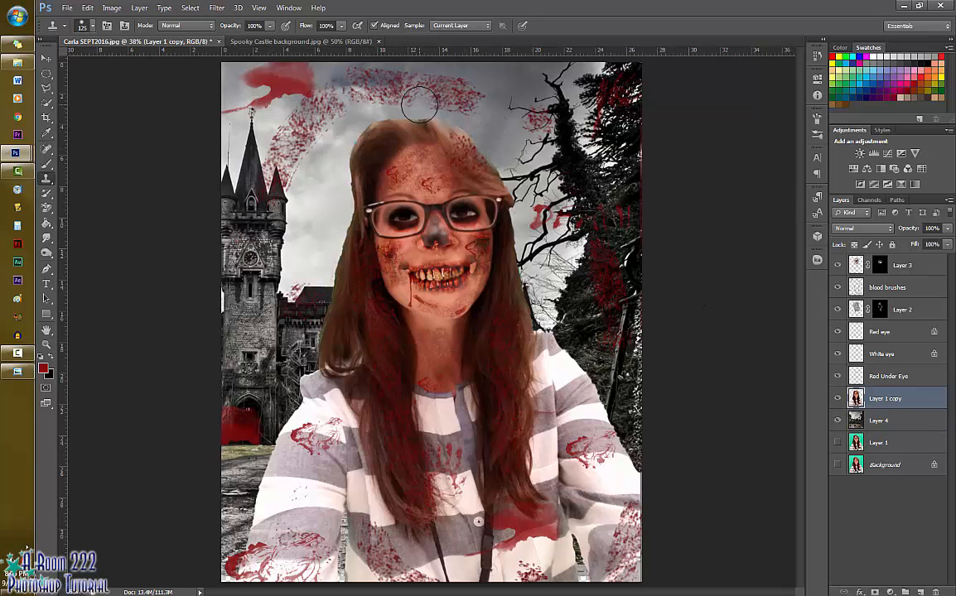
pyautogui.press('[')
pyautogui.press('[')
pyautogui.press('[')
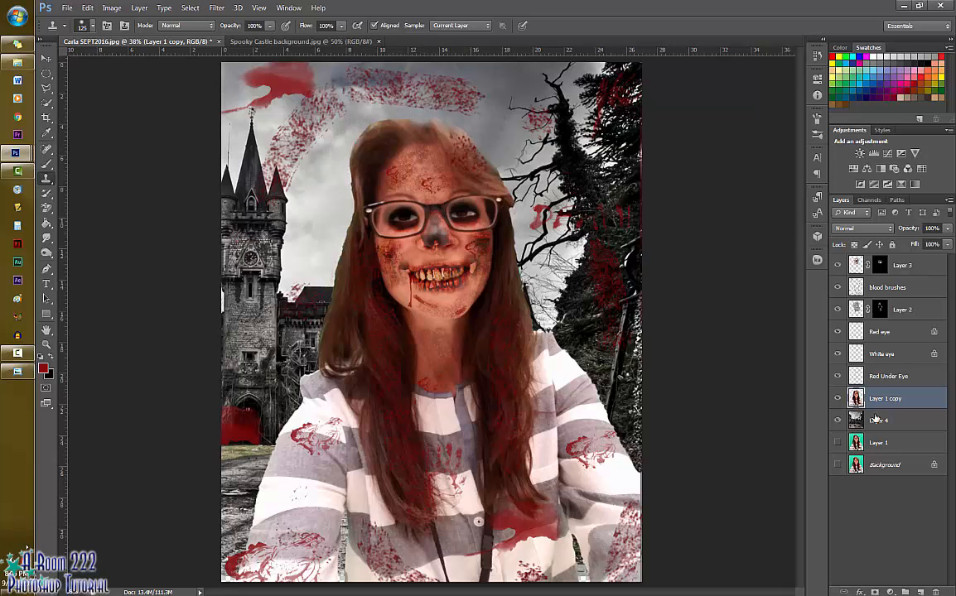
# - Try out different blend modes on Layer 1 copy over the castle and set it to Linear Light
pyautogui.hotkey('alt', '[')
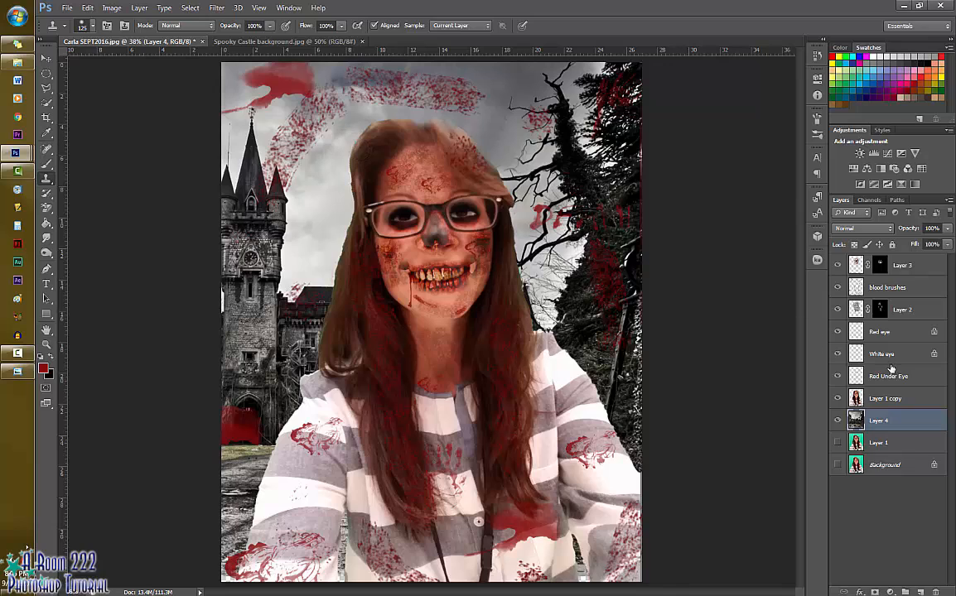
pyautogui.click(882, 400)
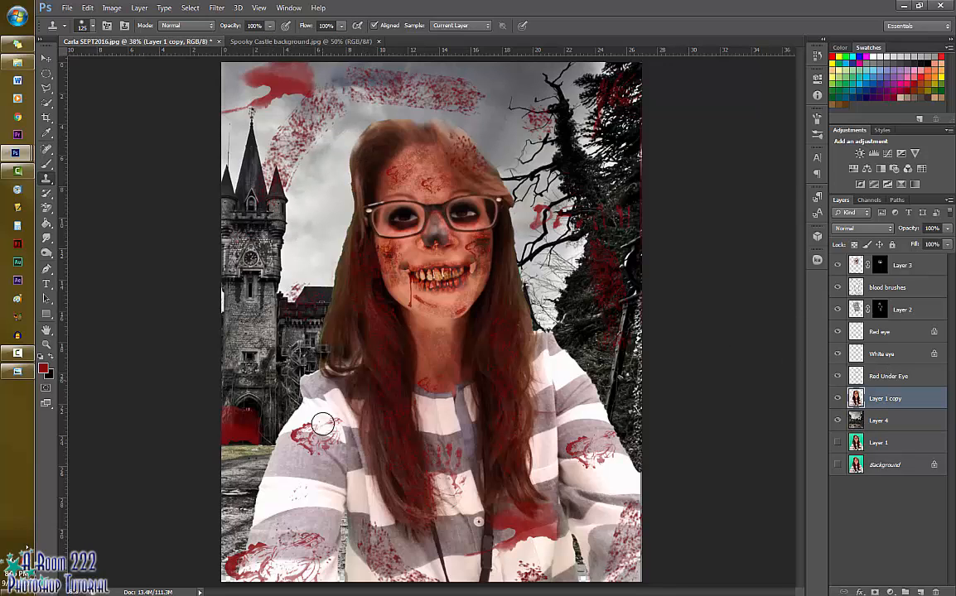
pyautogui.hotkey('alt', '[')
pyautogui.hotkey('alt', ']')
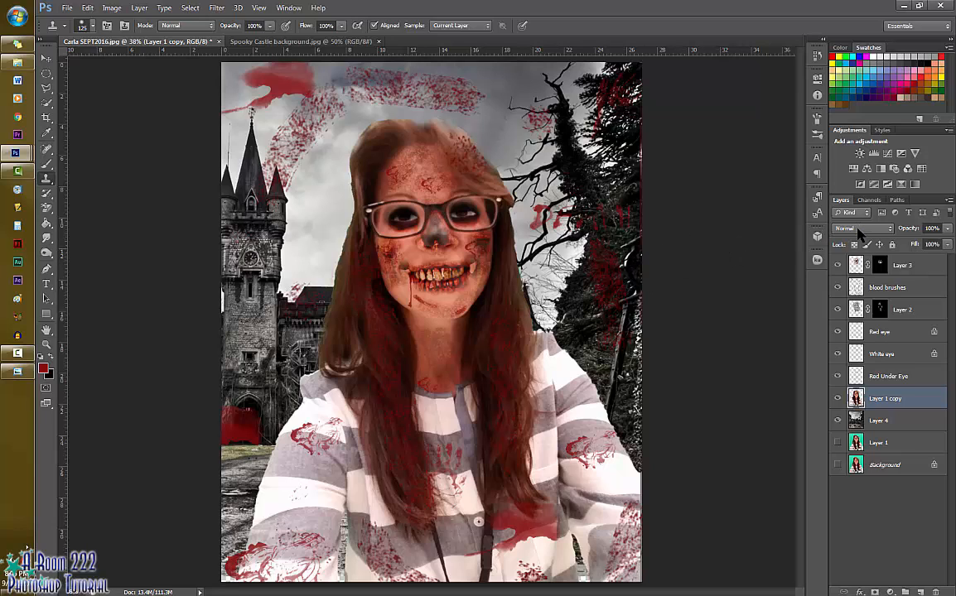
pyautogui.click(857, 228)
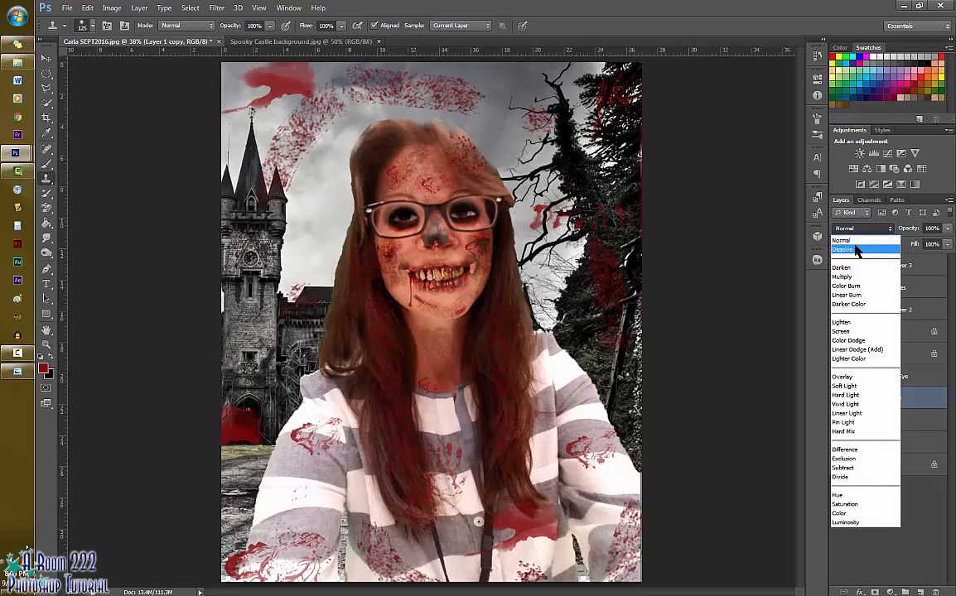
pyautogui.click(857, 250)
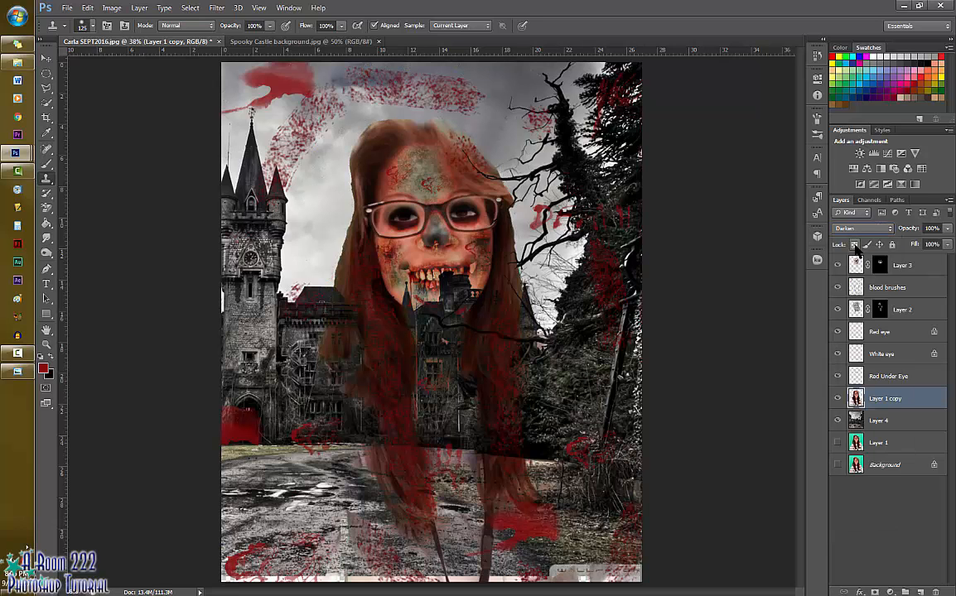
pyautogui.press('Down')
pyautogui.press('Down')
pyautogui.press('Down')
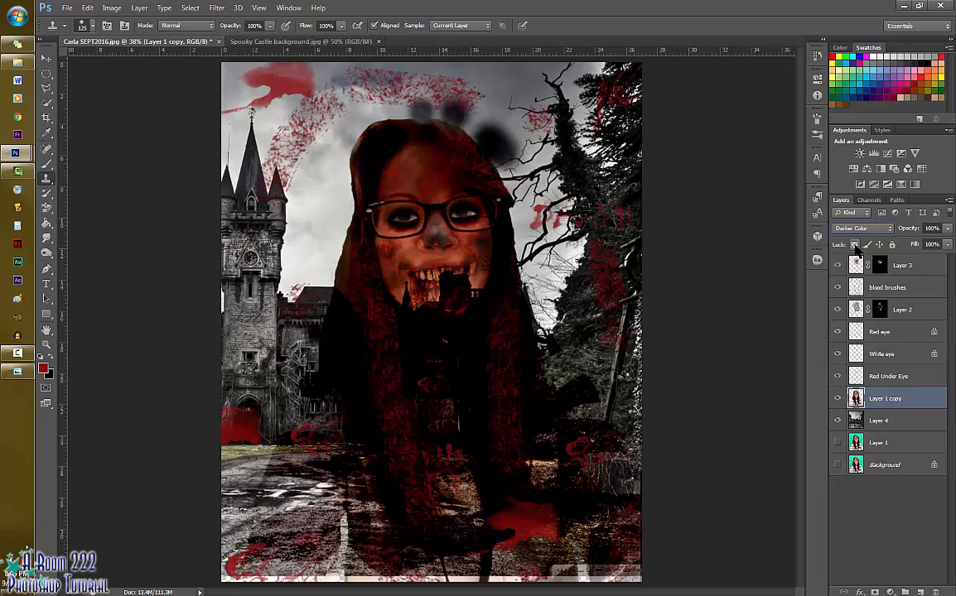
pyautogui.press('Down')
pyautogui.press('Down')
pyautogui.press('Down')
pyautogui.press('Down')
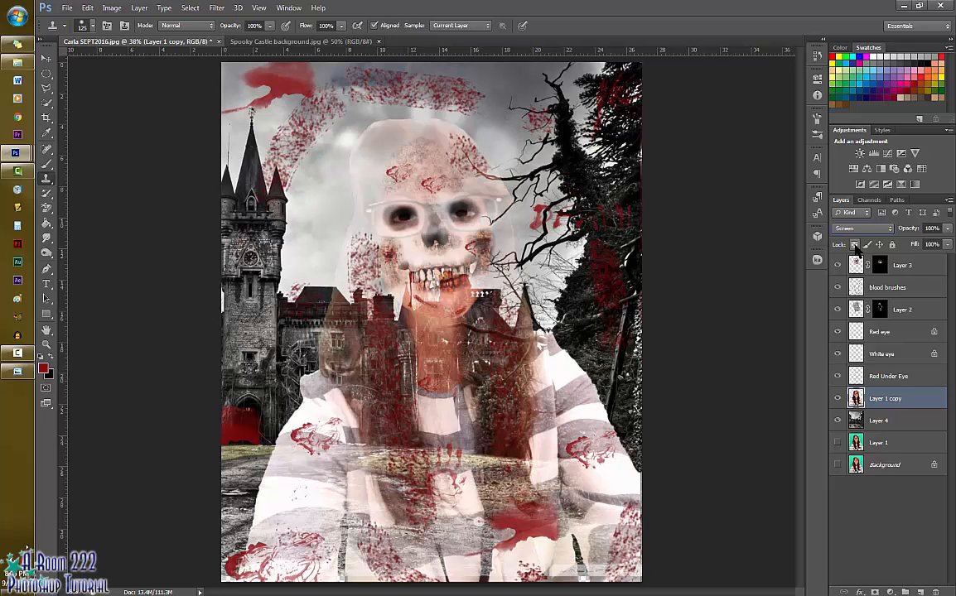
pyautogui.press('Down')
pyautogui.press('Down')
pyautogui.press('Down')
pyautogui.press('Down')
pyautogui.press('Down')
pyautogui.press('Down')
pyautogui.press('Down')
pyautogui.press('Down')
pyautogui.press('Down')
pyautogui.press('Down')
pyautogui.press('Down')
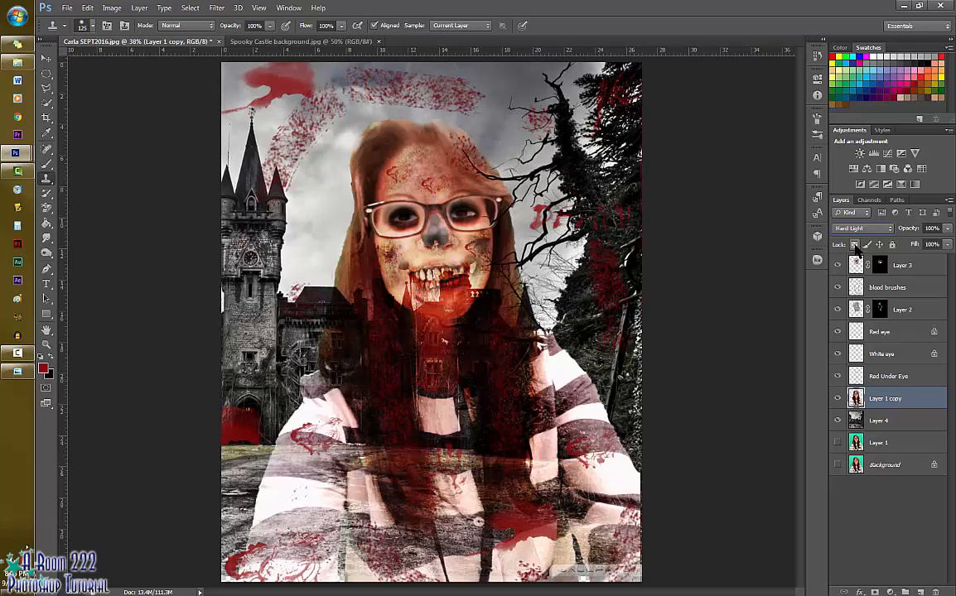
pyautogui.press('Up')
pyautogui.press('Up')
pyautogui.press('Up')
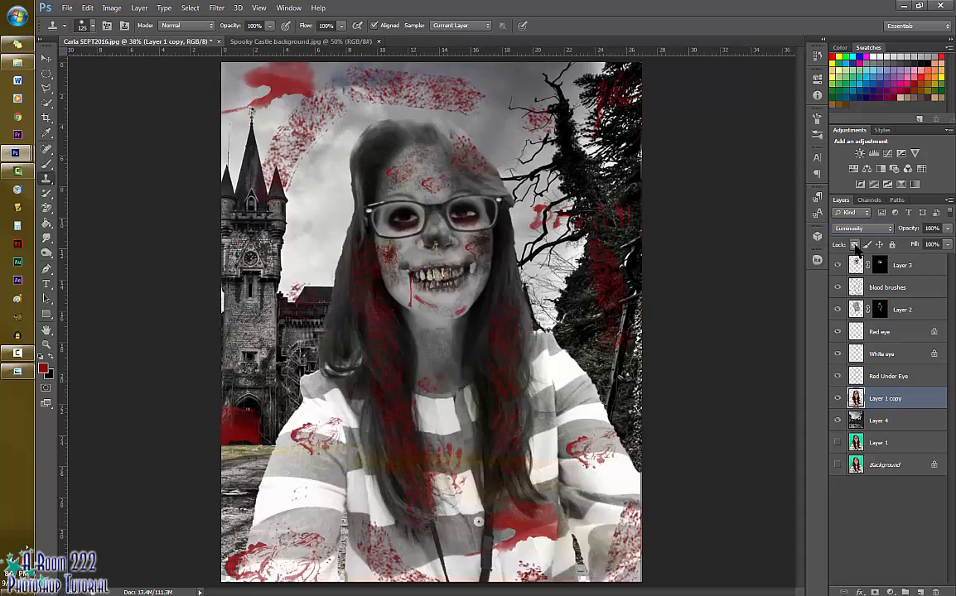
pyautogui.press('Up')
pyautogui.press('Up')
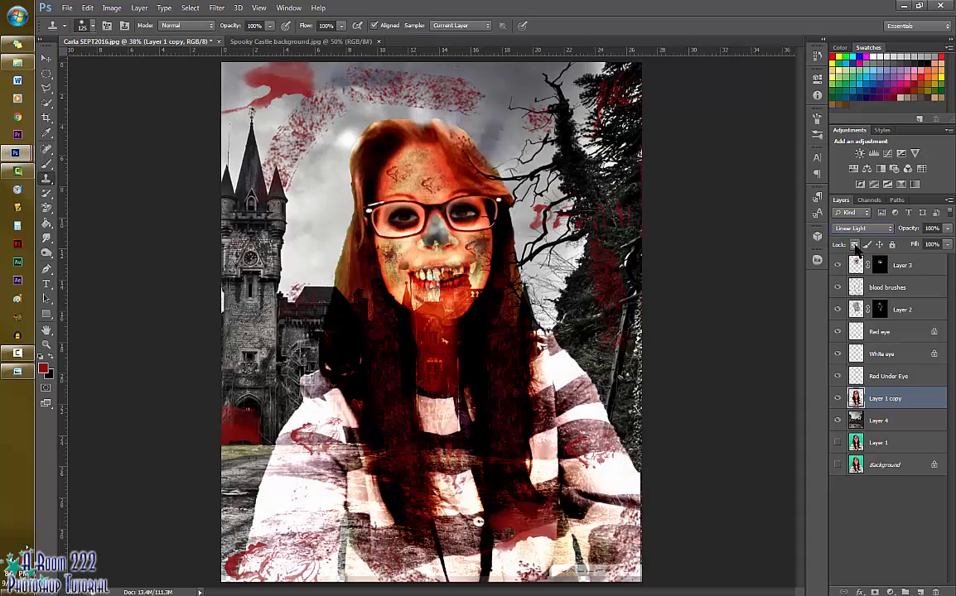
pyautogui.press('Up')
pyautogui.press('Up')
pyautogui.press('Up')
pyautogui.press('Up')
pyautogui.press('Up')
pyautogui.press('Up')
pyautogui.press('Up')
pyautogui.press('Up')
pyautogui.press('Up')
pyautogui.press('Up')
pyautogui.press('Up')
pyautogui.press('Up')
pyautogui.press('Up')
pyautogui.press('Up')
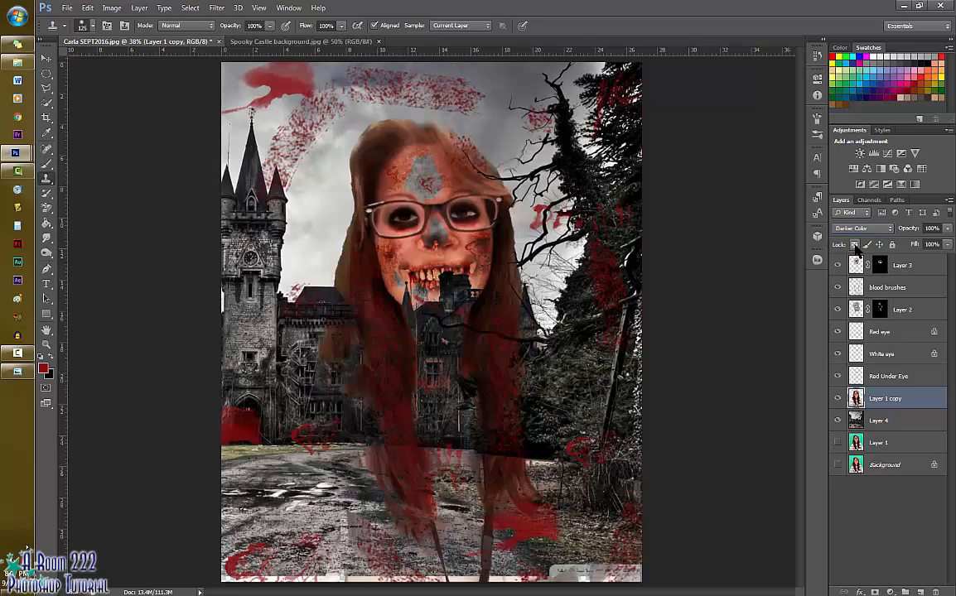
pyautogui.press('Up')
pyautogui.press('Up')
pyautogui.press('Down')
pyautogui.press('Down')
pyautogui.press('Down')
pyautogui.press('Down')
pyautogui.press('Down')
pyautogui.press('Down')
pyautogui.press('Down')
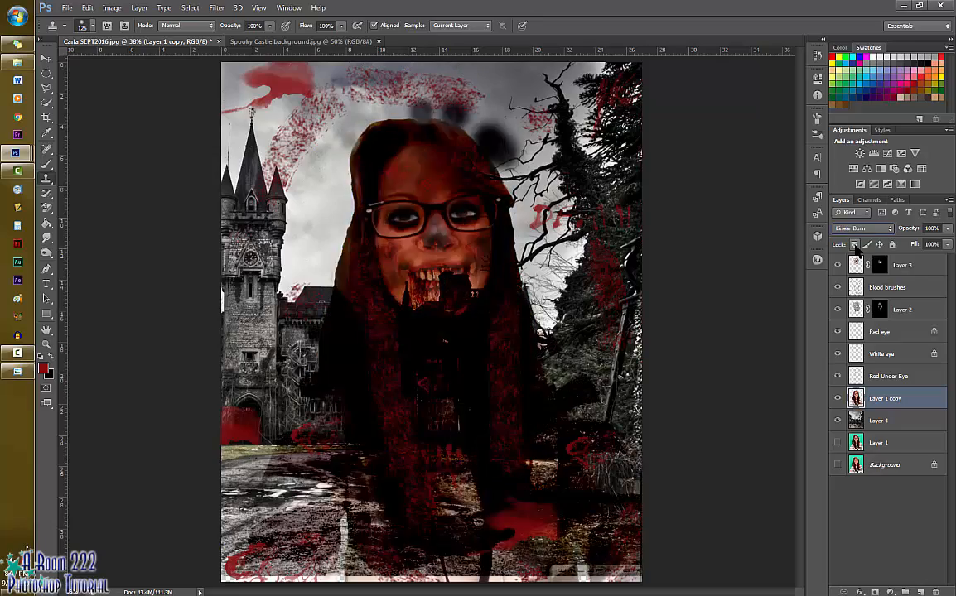
pyautogui.press('Down')
pyautogui.press('Down')
pyautogui.press('Down')
pyautogui.press('Down')
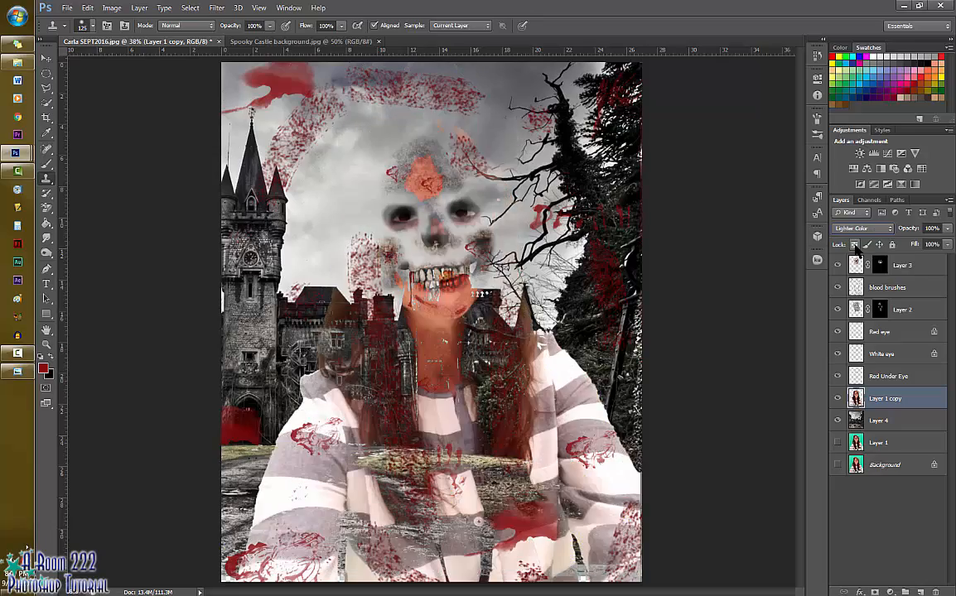
pyautogui.press('Down')
pyautogui.press('Down')
pyautogui.press('Down')
pyautogui.press('Down')
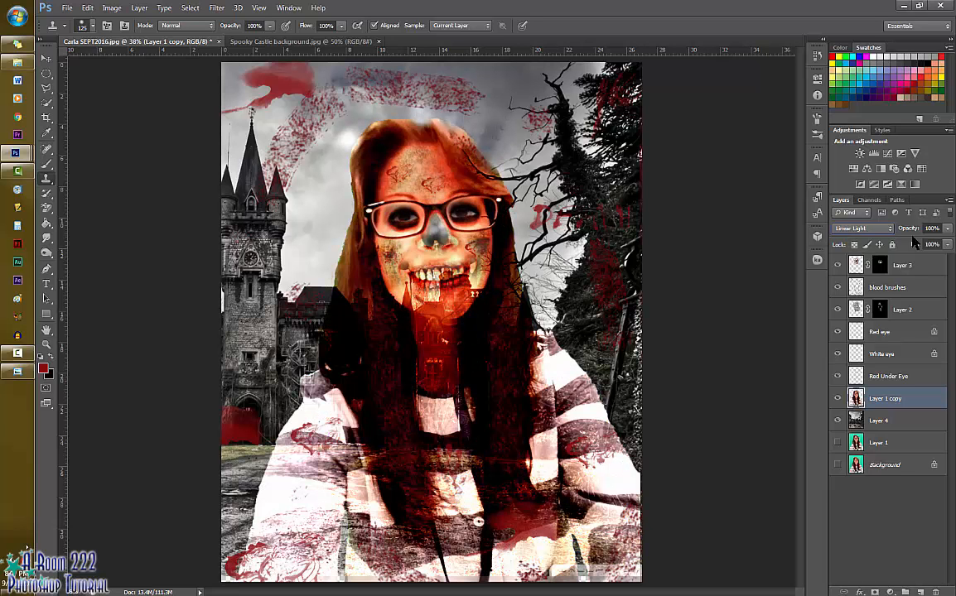
pyautogui.click(947, 228)
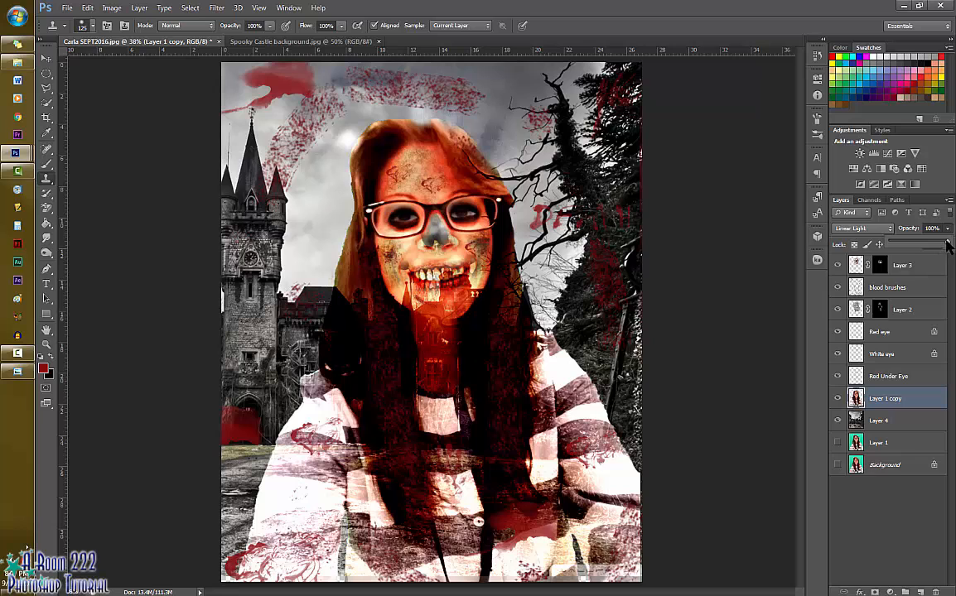
pyautogui.moveTo(945, 245)
pyautogui.mouseDown()
pyautogui.moveTo(929, 251)
pyautogui.moveTo(952, 240)
pyautogui.mouseUp()
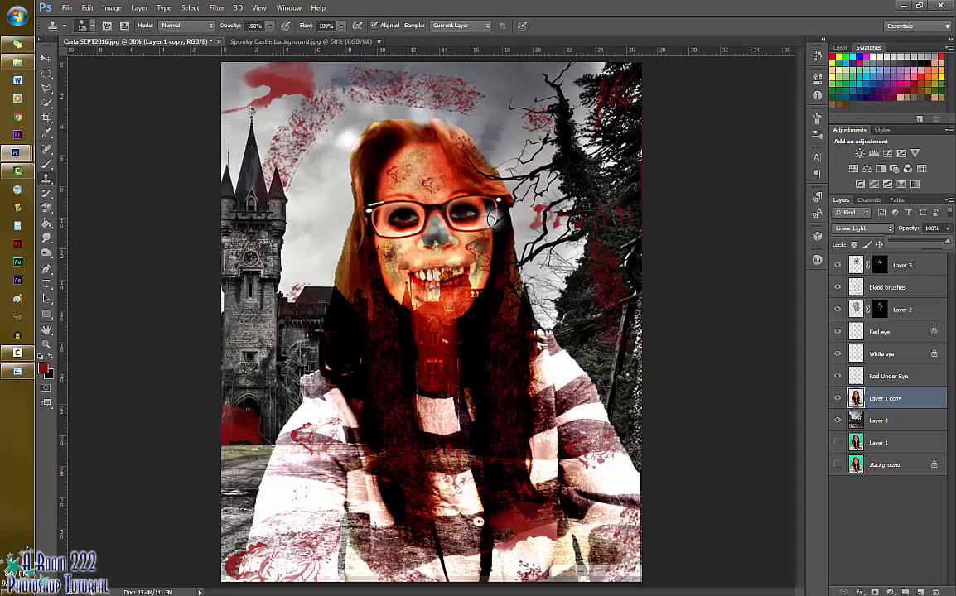
# - Shift the castle background on Layer 4 leftward to X about -160.5 px so the dark trees stand directly behind her hair
pyautogui.click(870, 421)
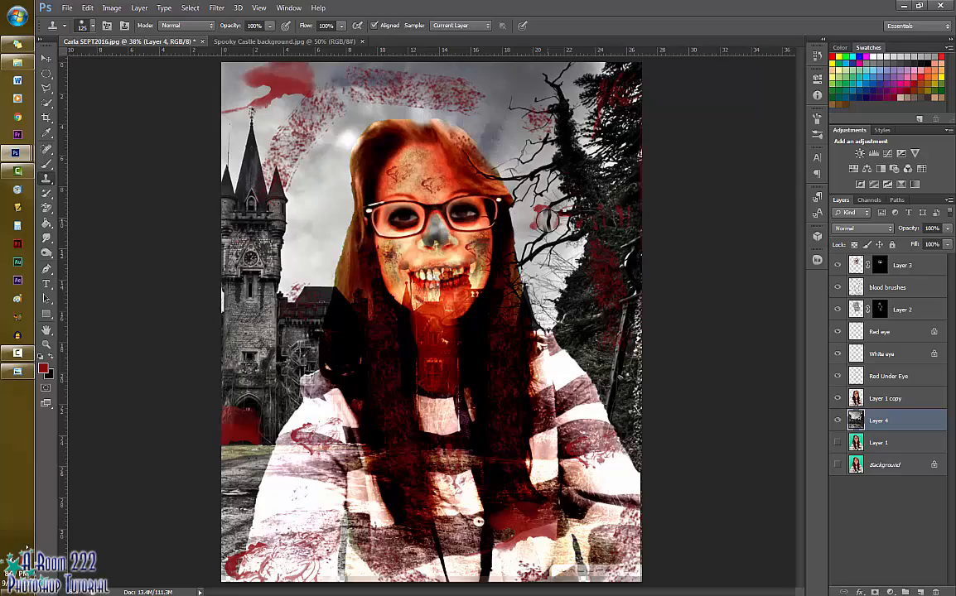
pyautogui.hotkey('ctrl', 't')
pyautogui.moveTo(597, 225); pyautogui.dragTo(542, 217)
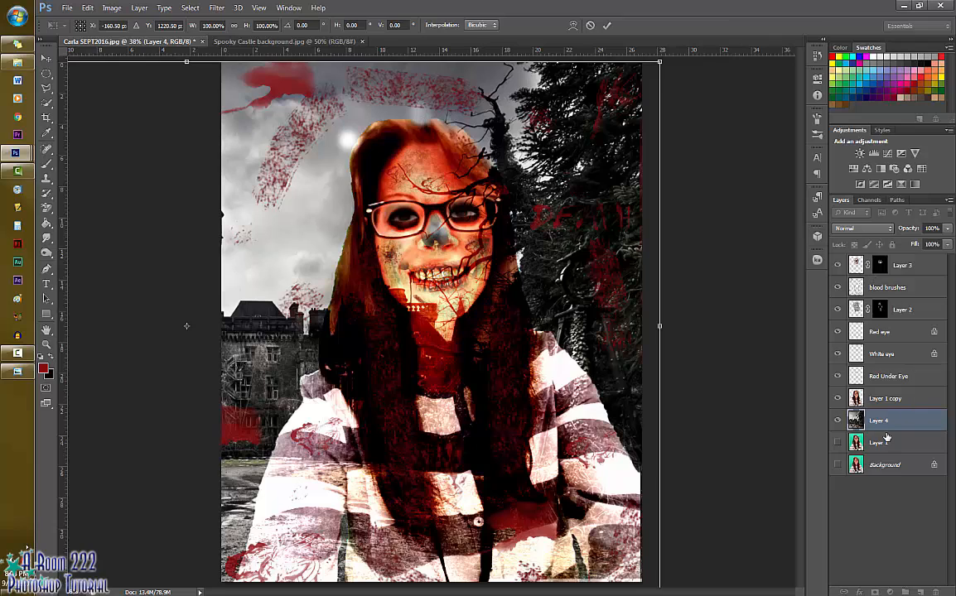
pyautogui.press('Return')
# - Add a new layer above Layer 1 copy and clone cloudy sky over the bright spot beside her hair with a 175 px Clone Stamp
pyautogui.click(888, 400)
pyautogui.click(920, 592)
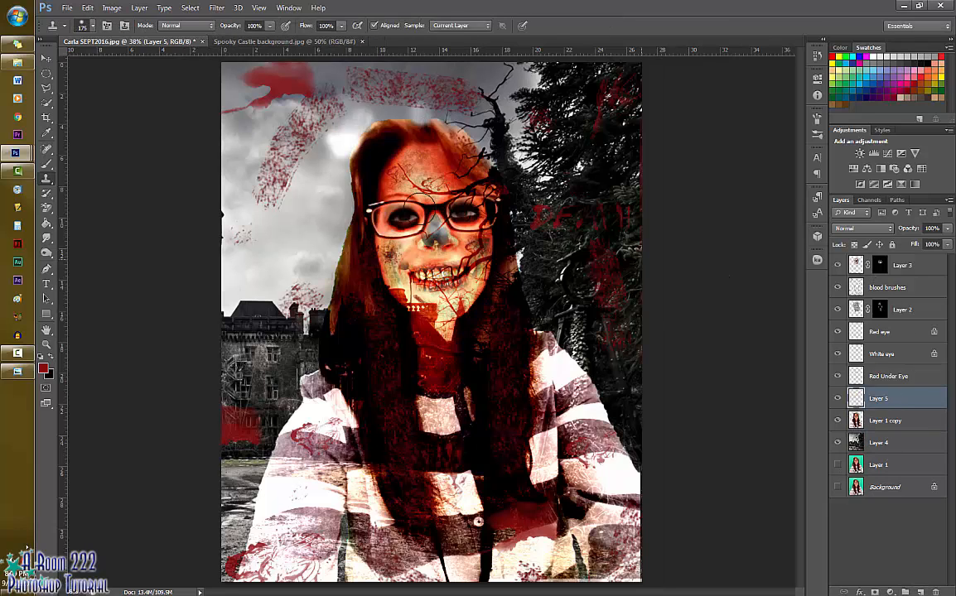
pyautogui.keyDown('alt'); pyautogui.click(340, 146); pyautogui.keyUp('alt')
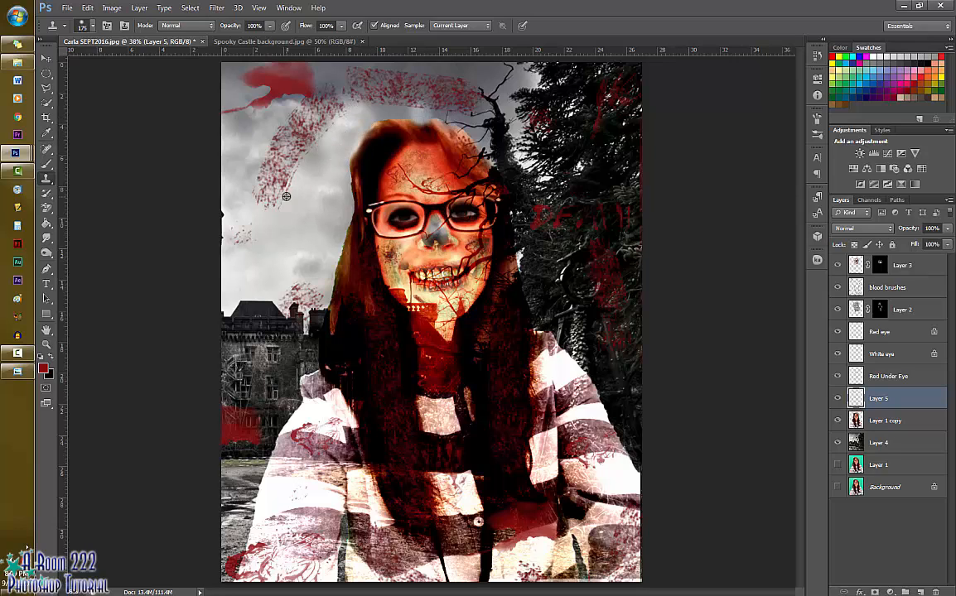
# - Retouch the top edge of her hair on Layer 5, cloning from Layer 4 and Layer 1 copy with the 175 px Clone Stamp
pyautogui.hotkey('alt', '[')
pyautogui.hotkey('alt', '[')
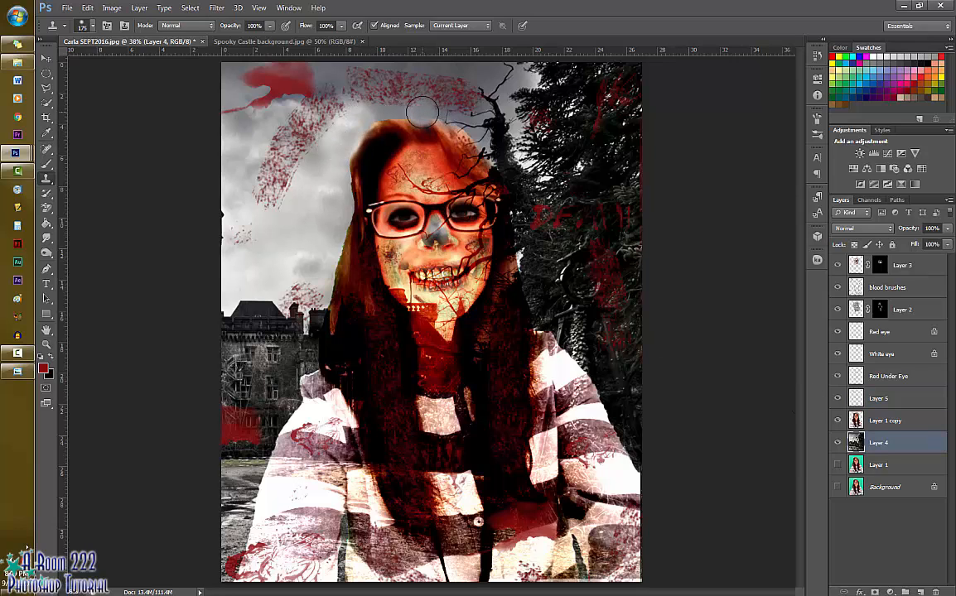
pyautogui.hotkey('alt', ']')
pyautogui.hotkey('alt', ']')
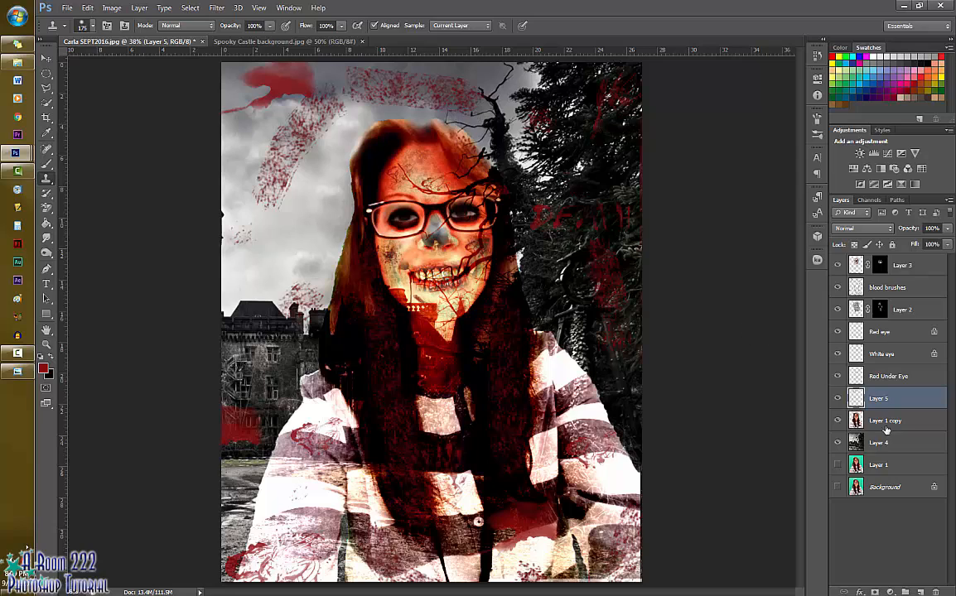
pyautogui.hotkey('alt', '[')
pyautogui.hotkey('alt', ']')
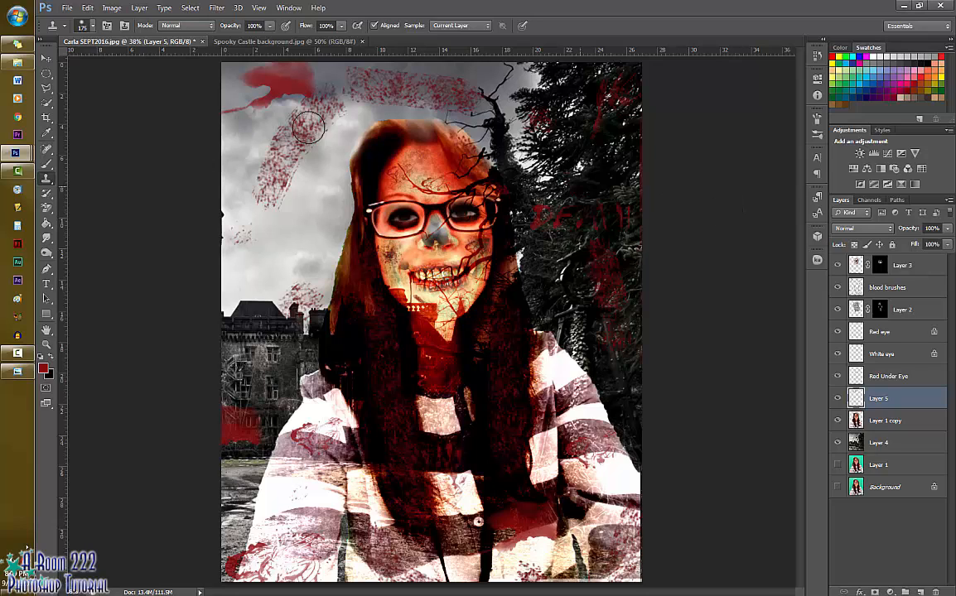
# - Start Save As and browse on the Z: drive through 2016-2017 and Period 4_5 to the 1. Finished Projects folder
pyautogui.click(66, 8)
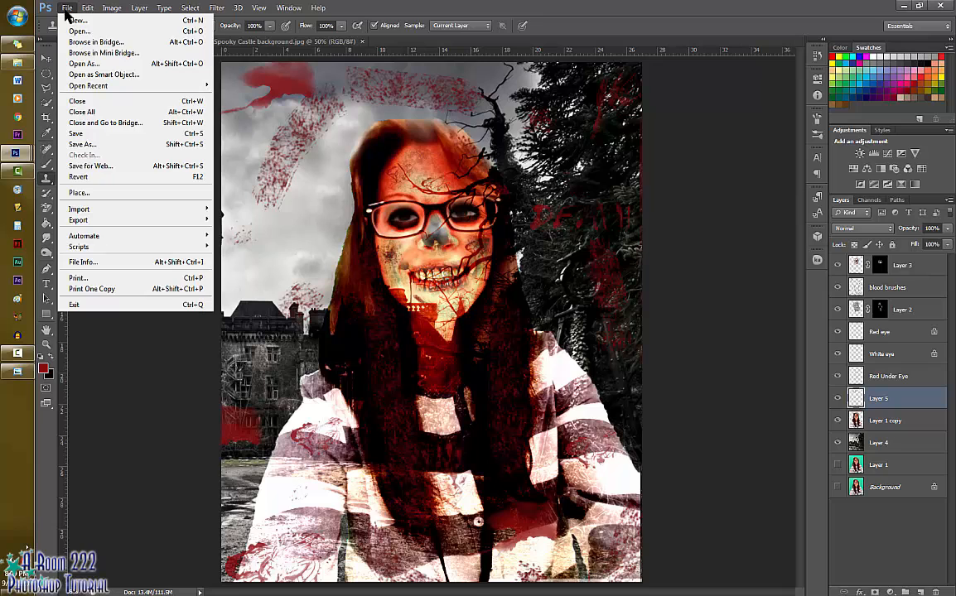
pyautogui.click(98, 144)
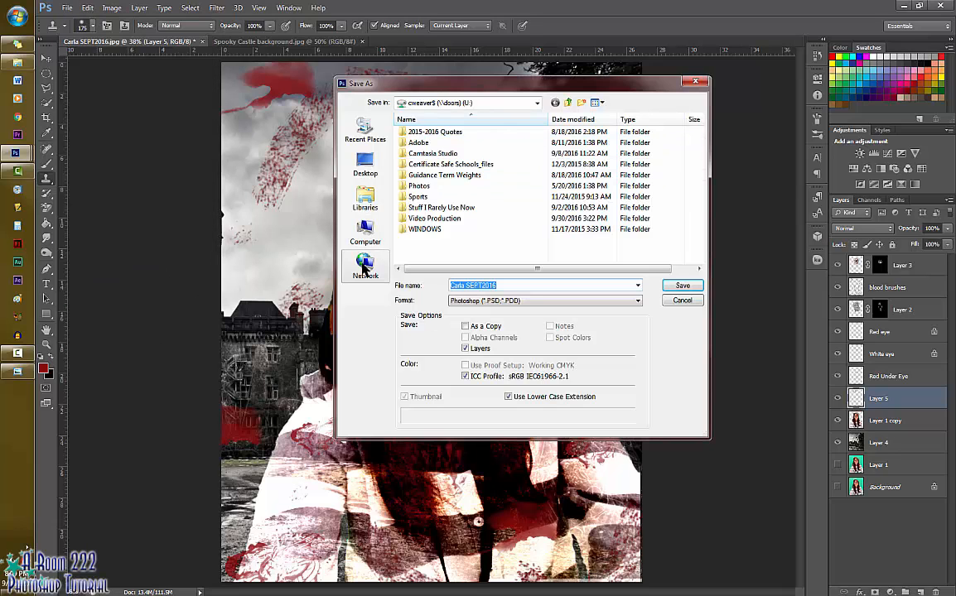
pyautogui.click(364, 232)
pyautogui.doubleClick(589, 271)
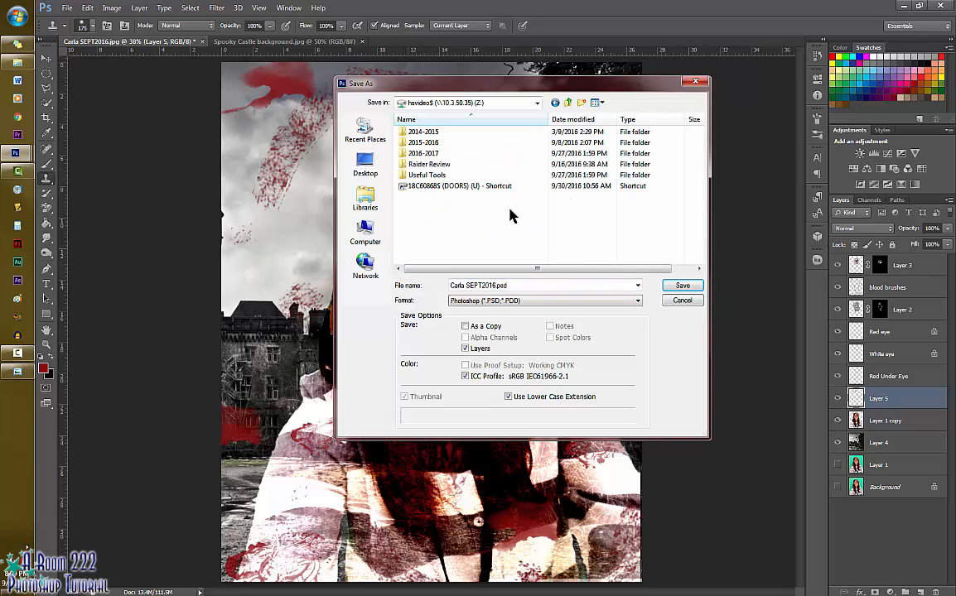
pyautogui.doubleClick(437, 156)
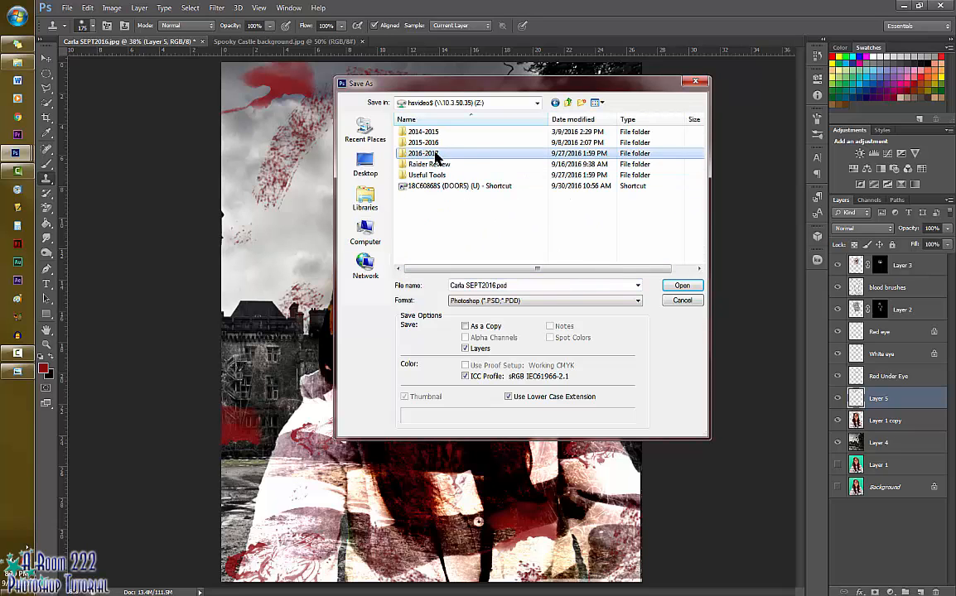
pyautogui.click(436, 177)
pyautogui.doubleClick(435, 178)
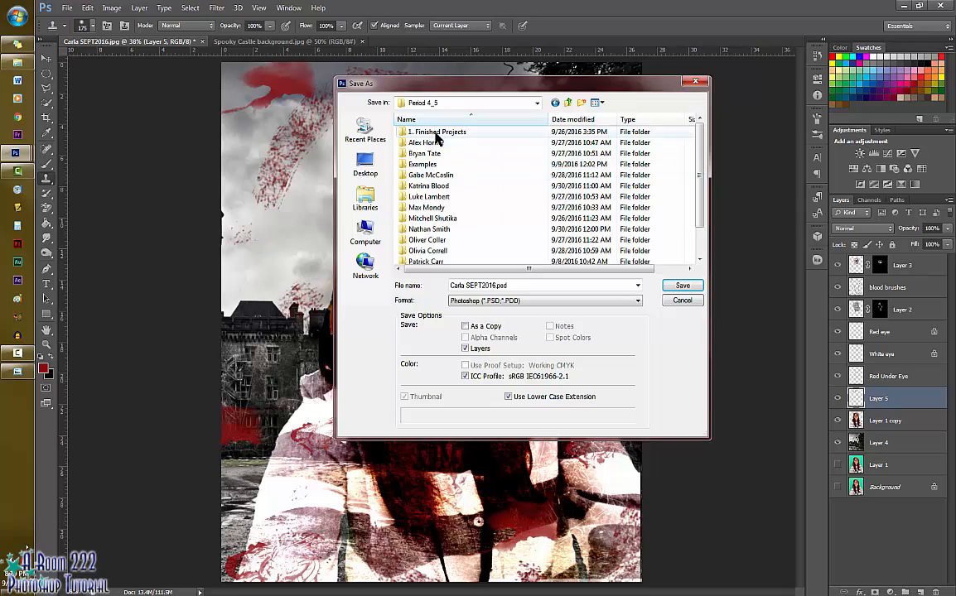
pyautogui.doubleClick(438, 133)
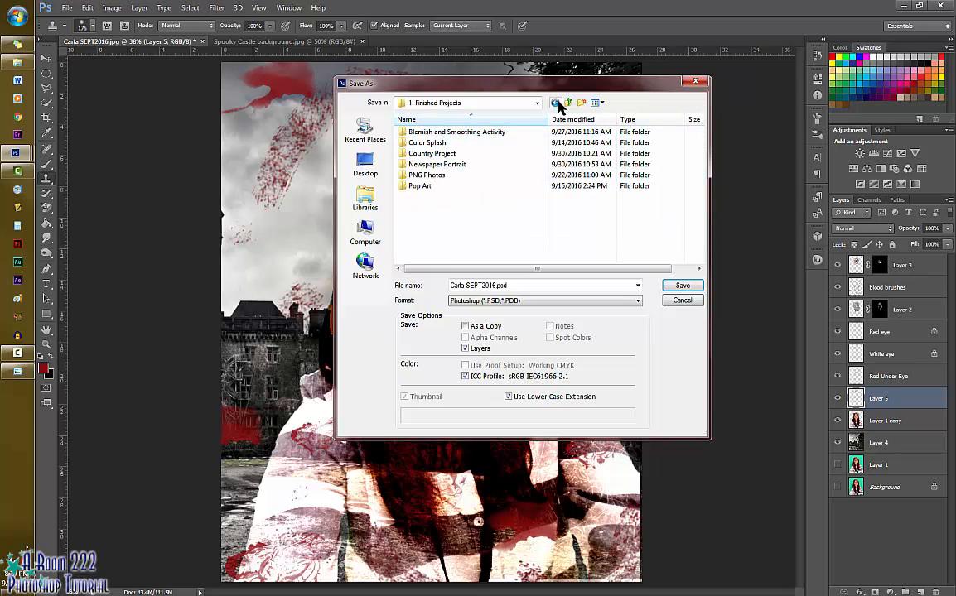
# - Create a folder named Zombie Portrait inside 1. Finished Projects and open it as the save location
pyautogui.click(583, 106)
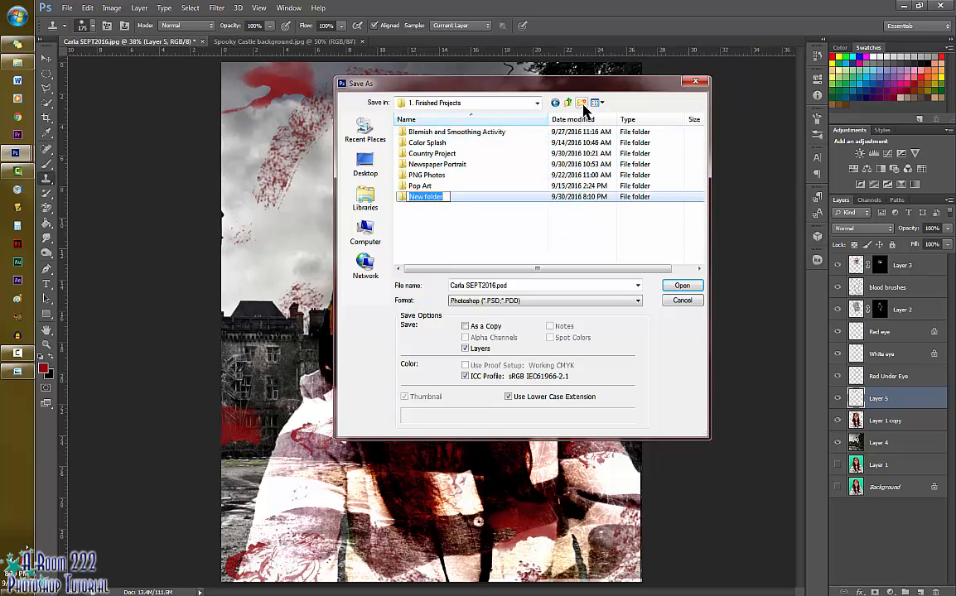
pyautogui.write('Zombie Portrait')
pyautogui.press('Return')
pyautogui.doubleClick(512, 197)
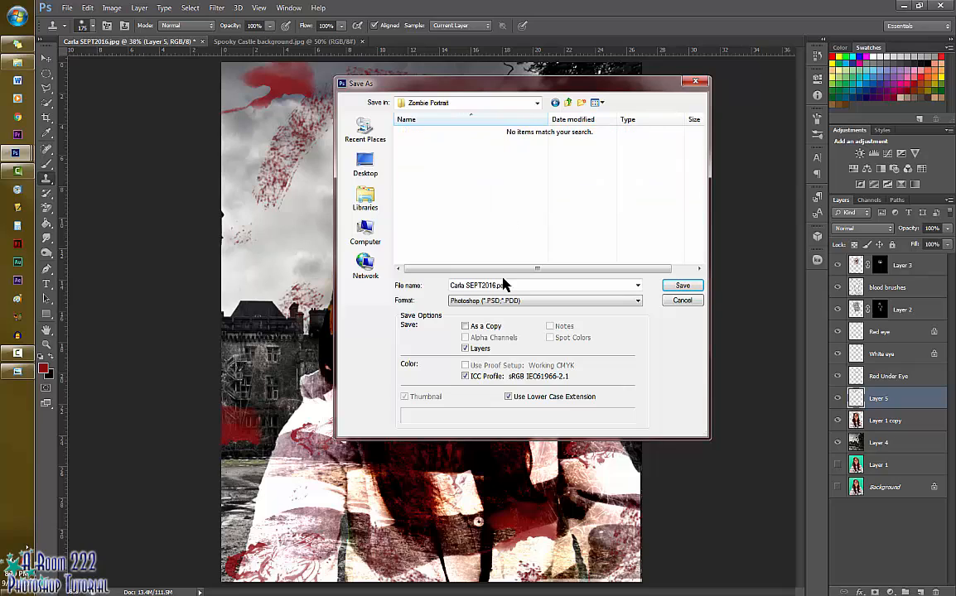
# - Save the portrait as a JPEG named with the pictured person's name, using quality 10 (Maximum) and the Baseline ("Standard") format
pyautogui.tripleClick(512, 285)
pyautogui.write('Mrs. Cipro')
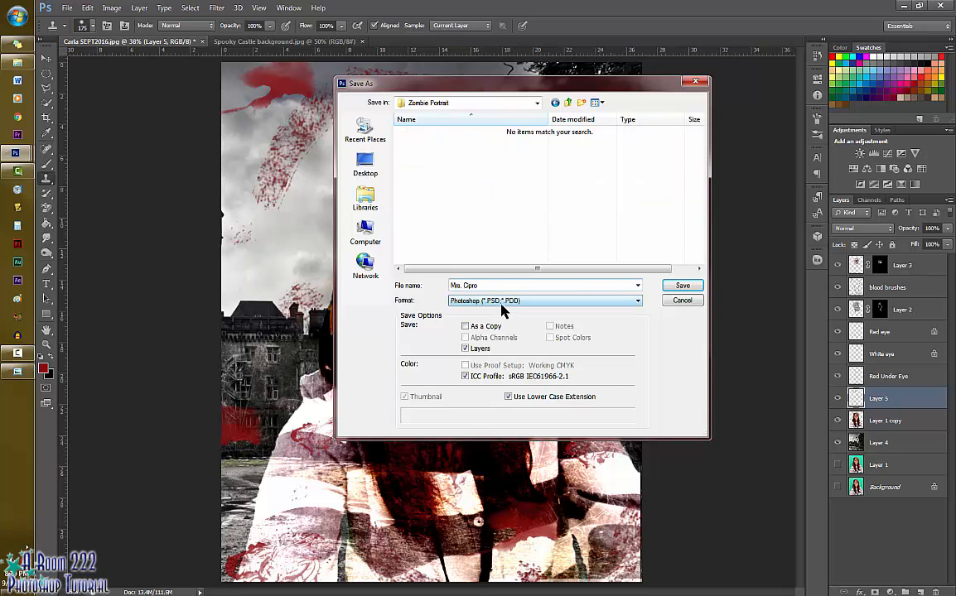
pyautogui.click(501, 304)
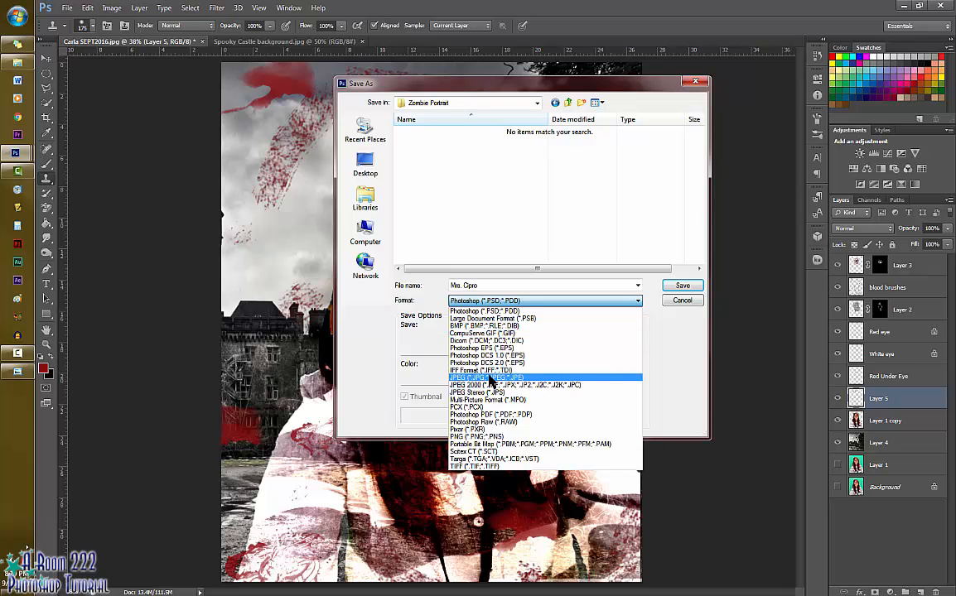
pyautogui.click(490, 379)
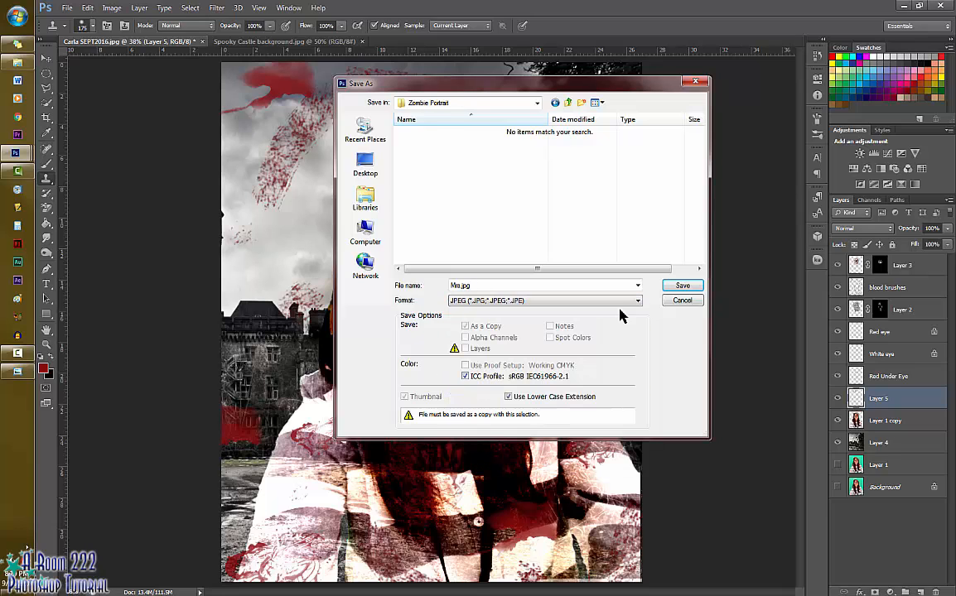
pyautogui.doubleClick(456, 285)
pyautogui.click(455, 285)
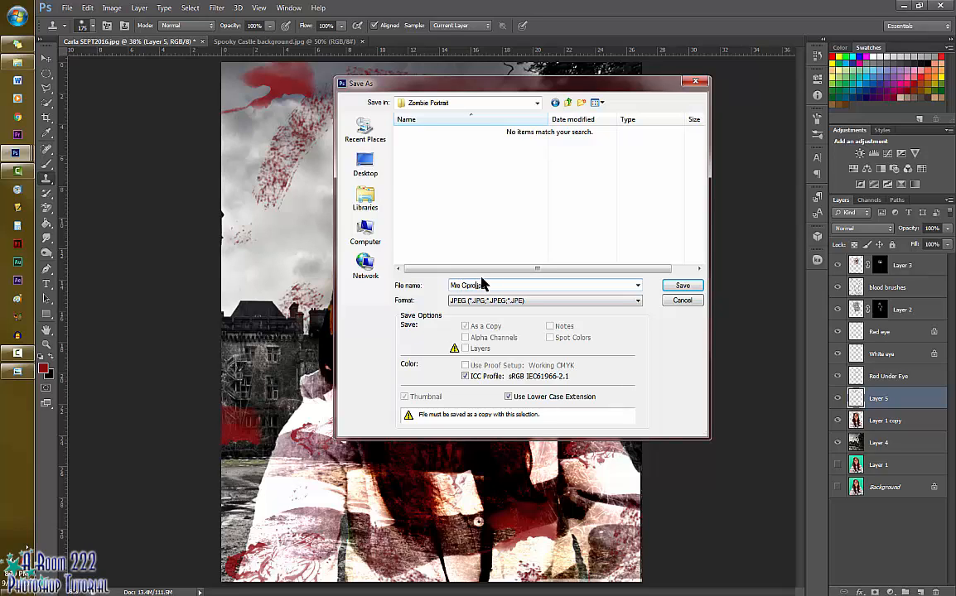
pyautogui.click(681, 286)
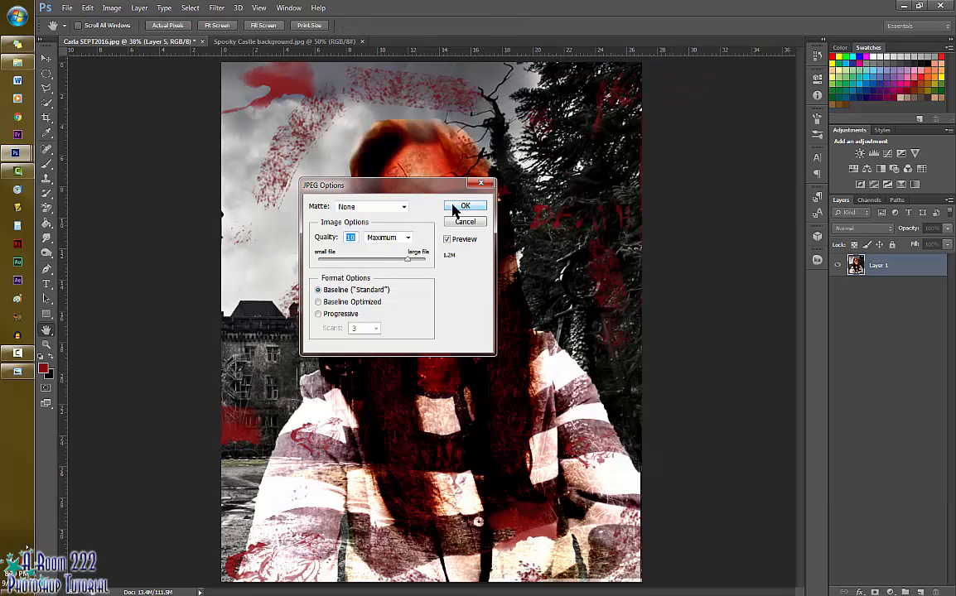
pyautogui.click(455, 205)
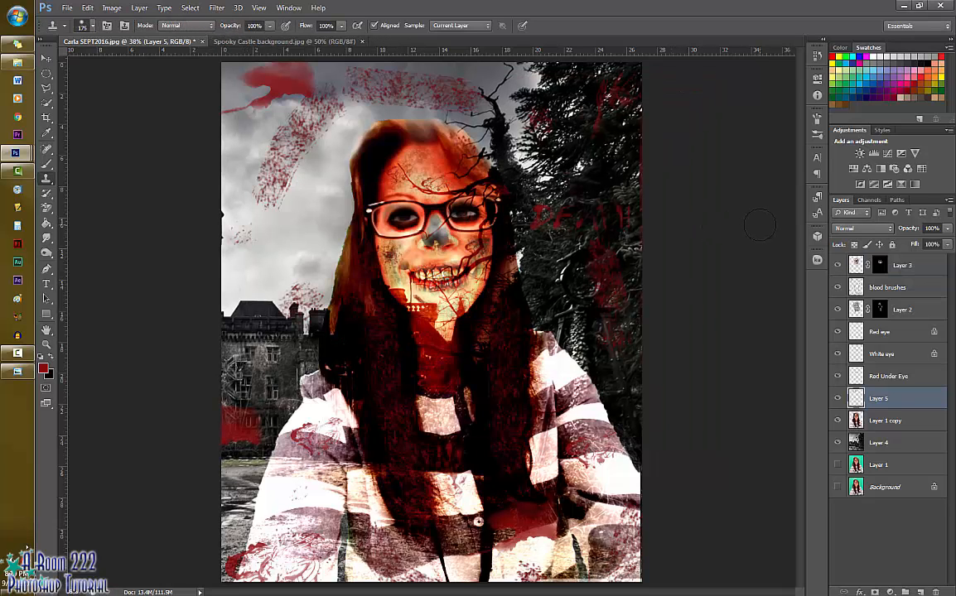